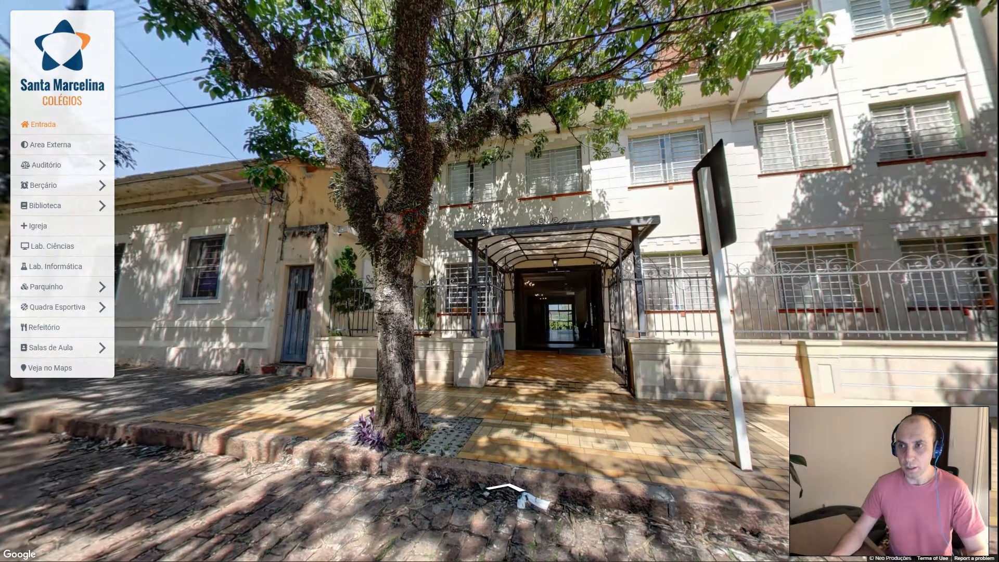
{"action": "left_click_drag", "start_coordinate": [483, 220], "coordinate": [433, 220]}
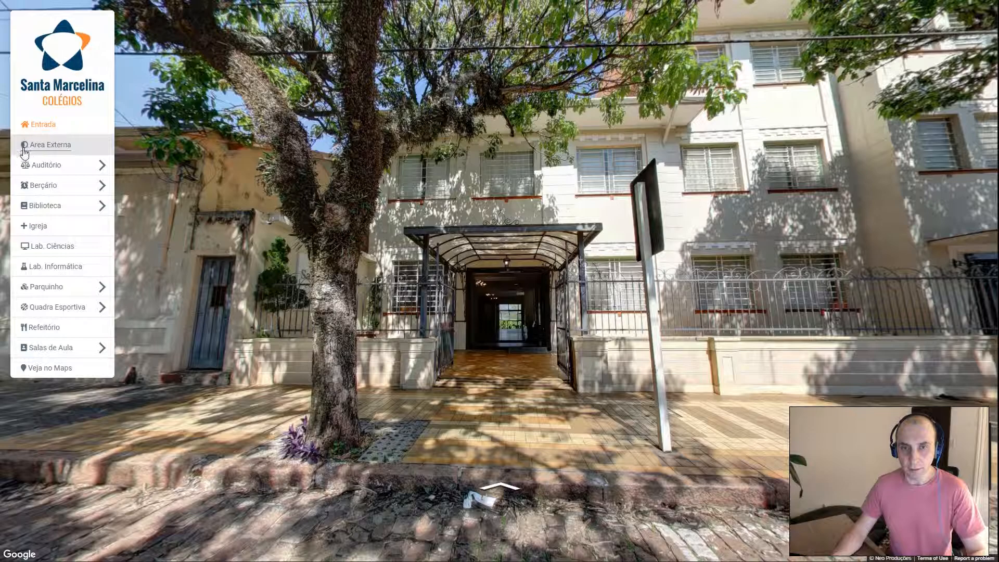
{"action": "left_click", "coordinate": [106, 165]}
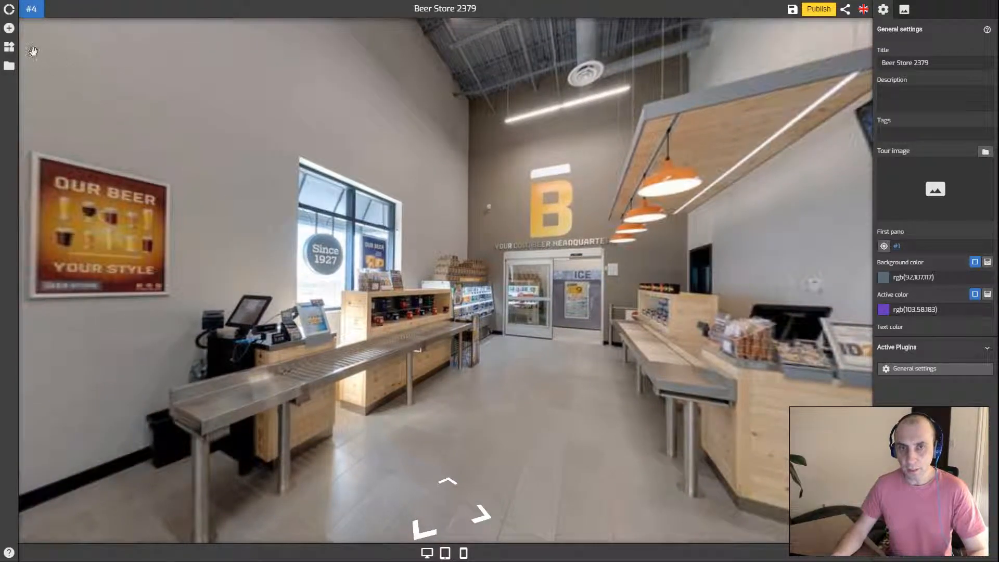
- Add a Side menu plugin to the Beer Store 2379 tour and select it for editing
{"action": "left_click", "coordinate": [10, 29]}
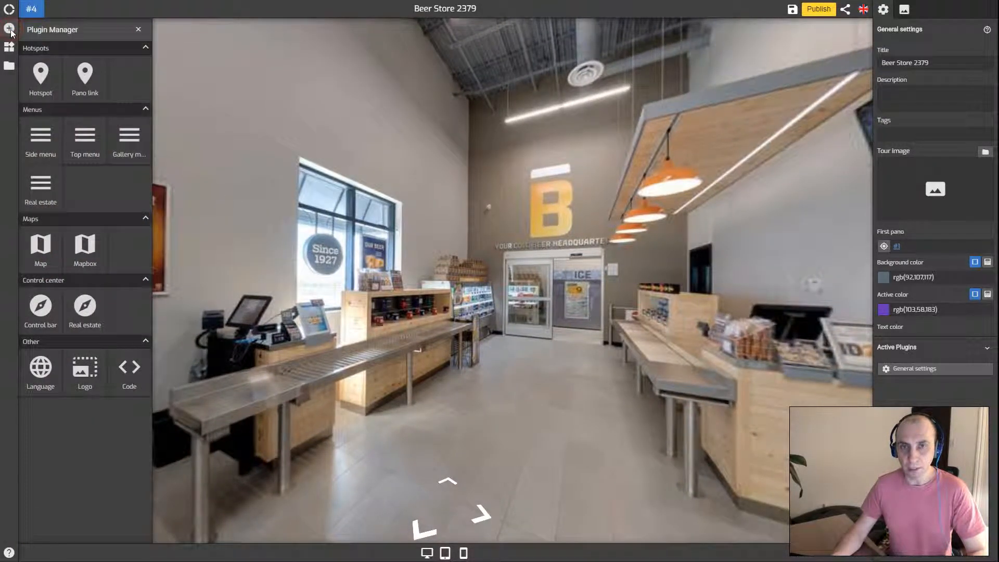
{"action": "left_click", "coordinate": [41, 141]}
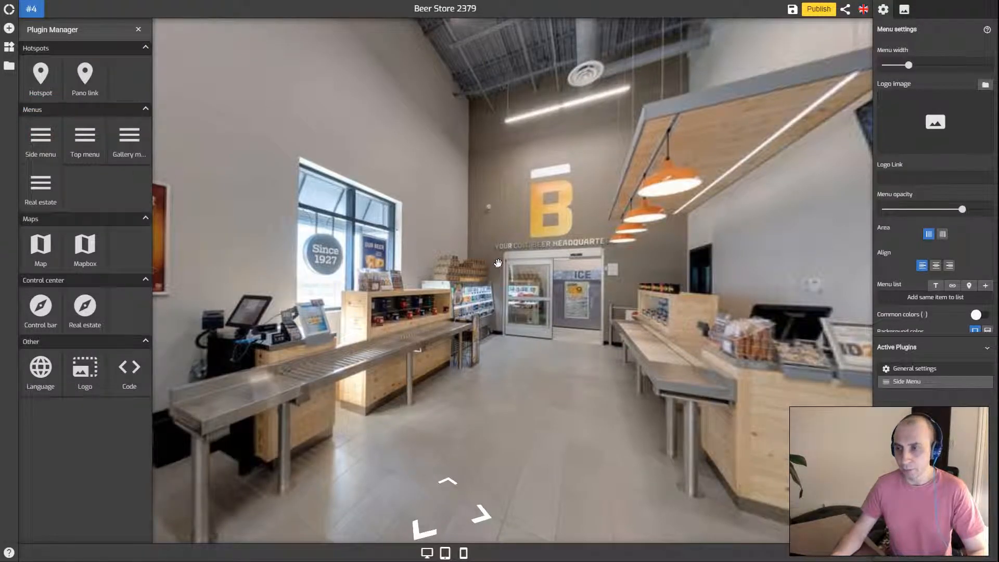
{"action": "left_click", "coordinate": [490, 256]}
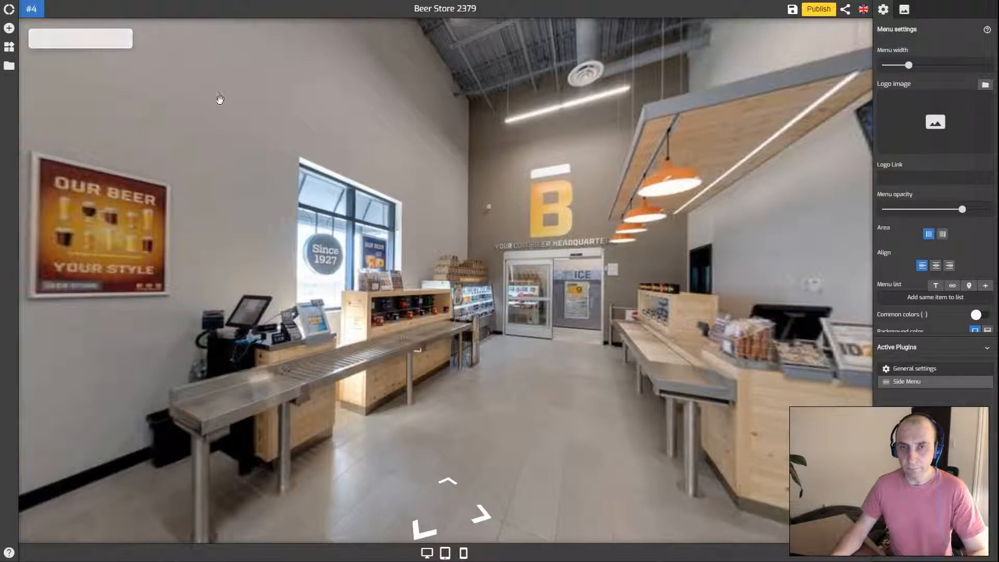
{"action": "mouse_move", "coordinate": [905, 382]}
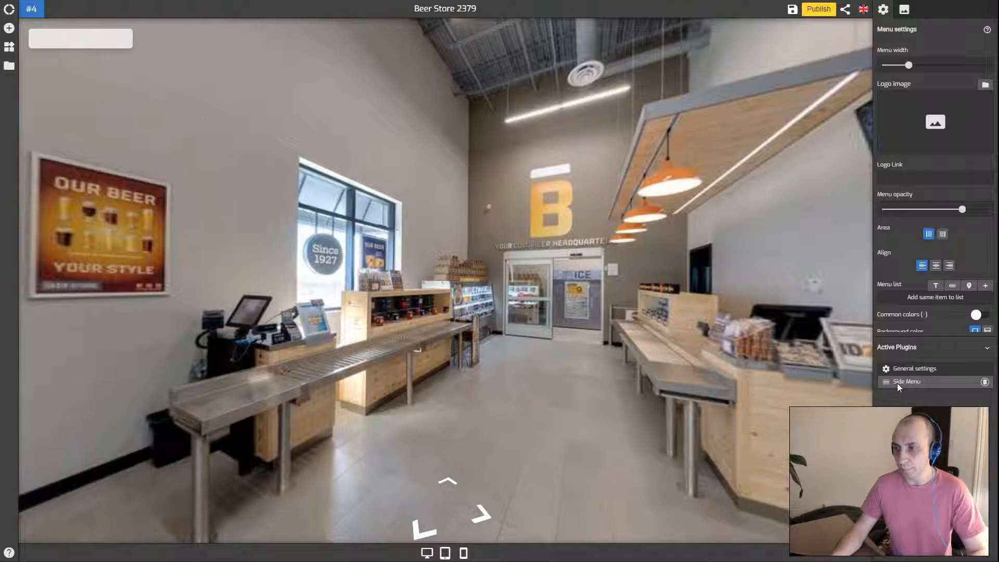
{"action": "left_click", "coordinate": [925, 383]}
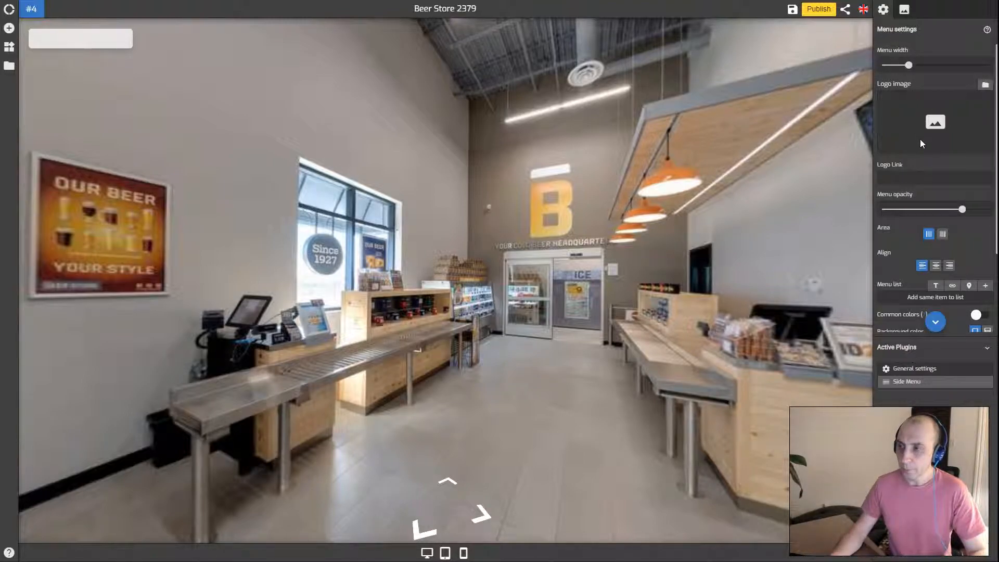
- Widen the side menu slightly and set the Beer Store image from the uploaded assets as its logo
{"action": "scroll", "coordinate": [921, 146], "scroll_direction": "down", "scroll_amount": 3}
{"action": "scroll", "coordinate": [932, 273], "scroll_direction": "up", "scroll_amount": 3}
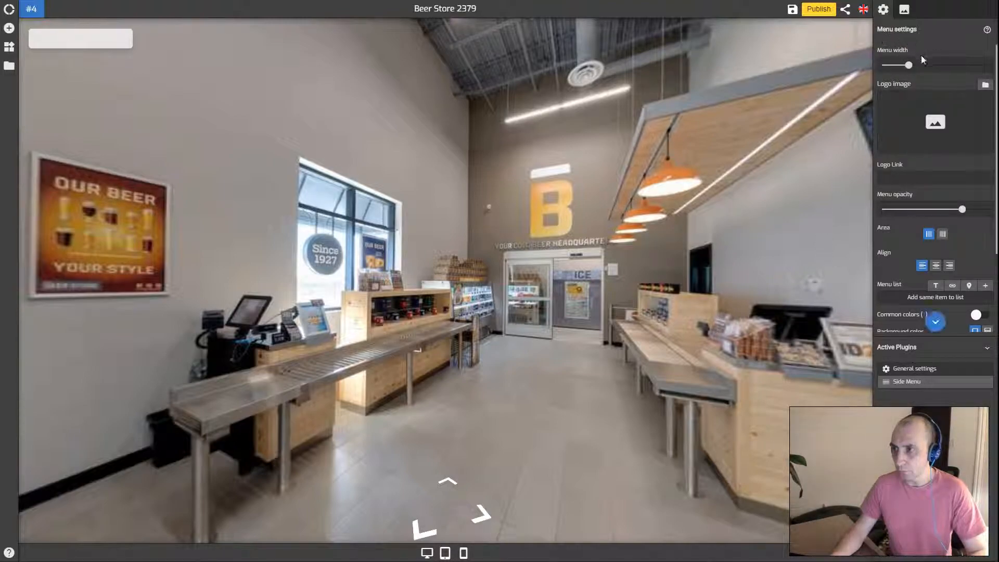
{"action": "mouse_move", "coordinate": [906, 65]}
{"action": "left_mouse_down"}
{"action": "mouse_move", "coordinate": [966, 68]}
{"action": "mouse_move", "coordinate": [894, 64]}
{"action": "mouse_move", "coordinate": [941, 67]}
{"action": "mouse_move", "coordinate": [917, 63]}
{"action": "left_mouse_up"}
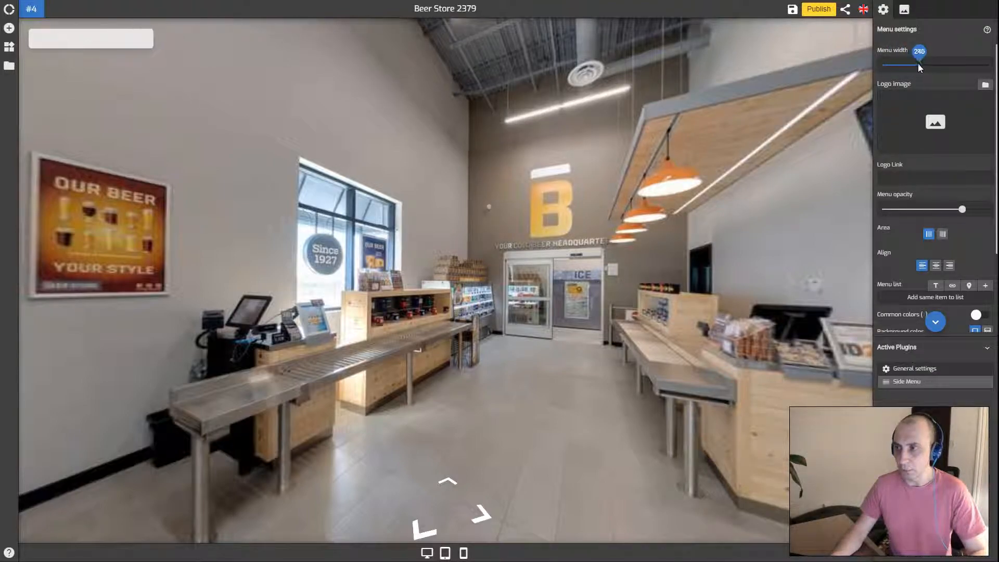
{"action": "left_click", "coordinate": [936, 126]}
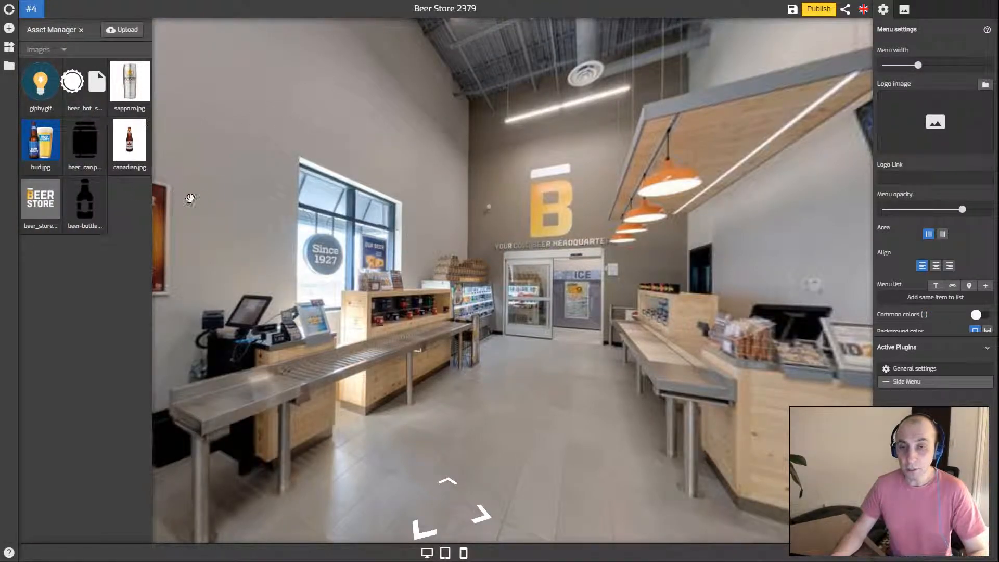
{"action": "left_click", "coordinate": [41, 204]}
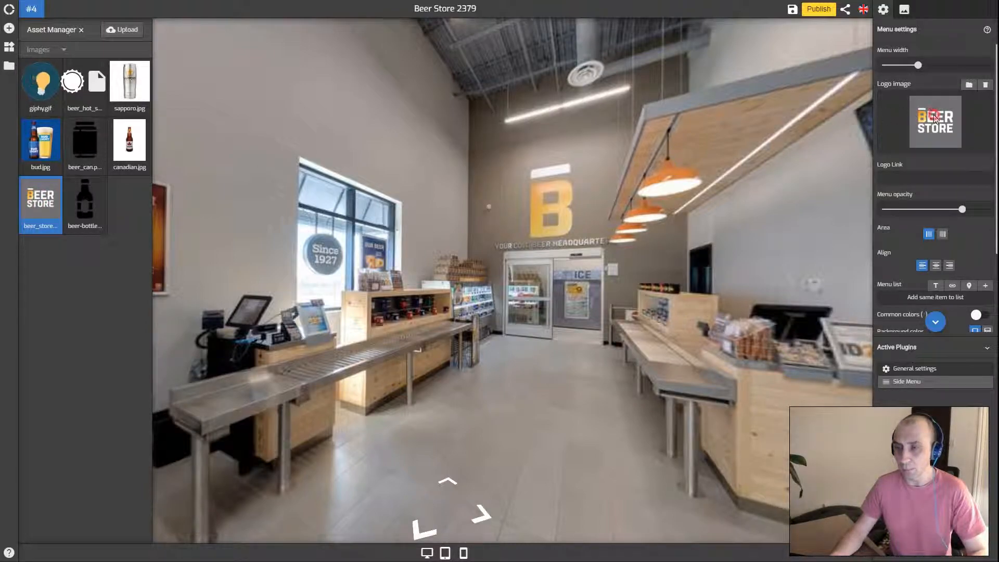
{"action": "left_click", "coordinate": [828, 114]}
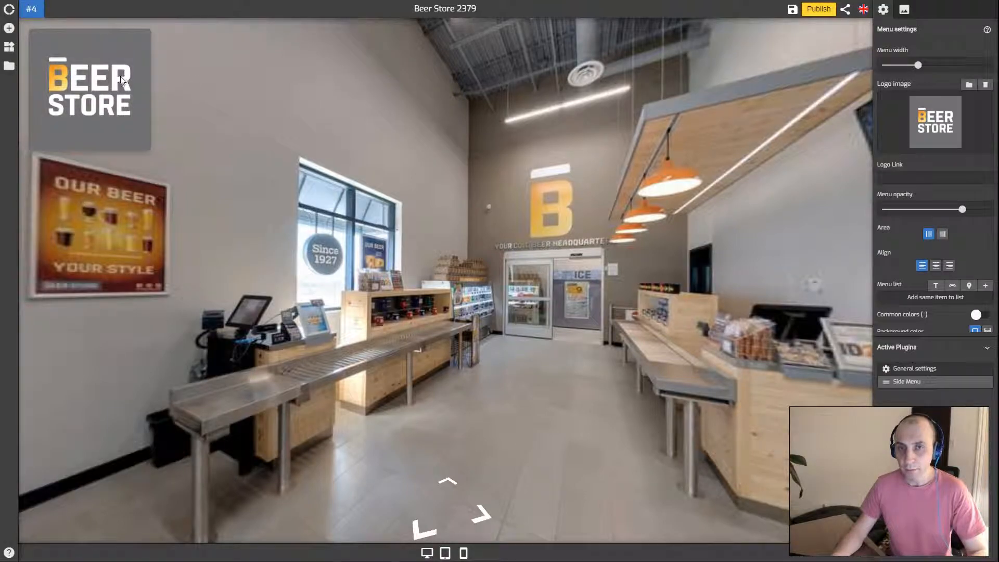
{"action": "left_click", "coordinate": [899, 179]}
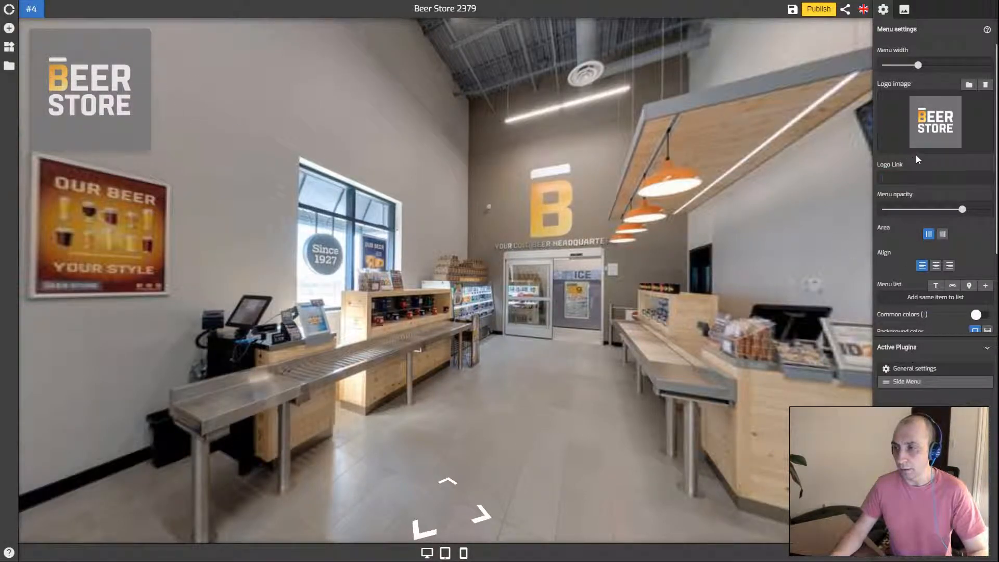
{"action": "scroll", "coordinate": [916, 155], "scroll_direction": "down", "scroll_amount": 1}
{"action": "left_click", "coordinate": [902, 129]}
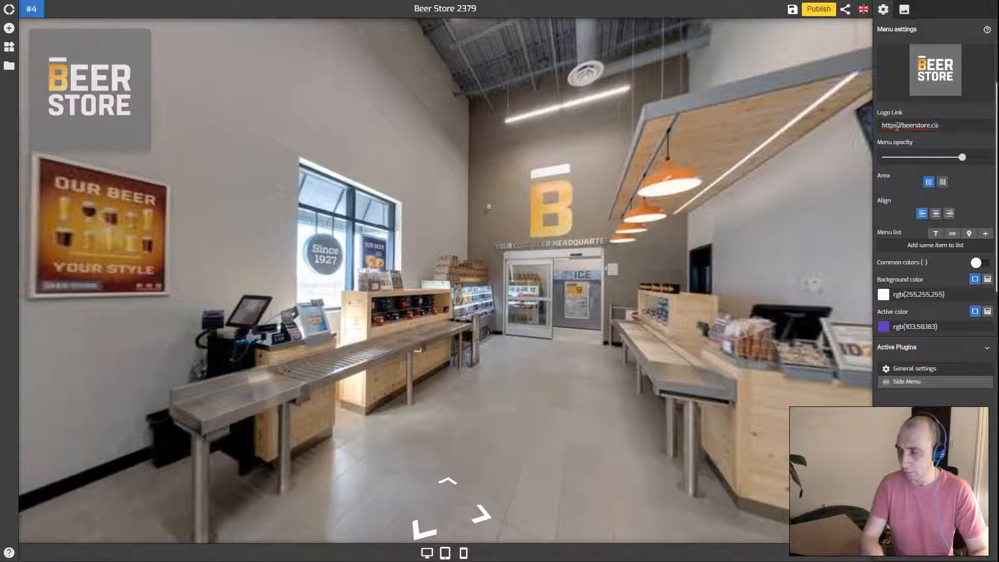
{"action": "type", "text": "ca"}
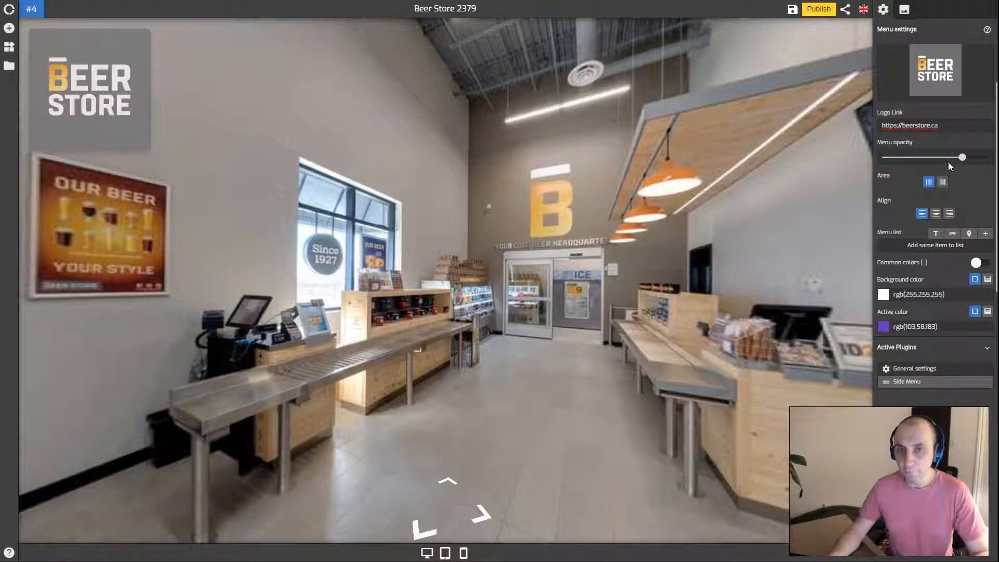
{"action": "mouse_move", "coordinate": [961, 157]}
{"action": "left_mouse_down"}
{"action": "mouse_move", "coordinate": [902, 155]}
{"action": "mouse_move", "coordinate": [970, 160]}
{"action": "mouse_move", "coordinate": [949, 161]}
{"action": "left_mouse_up"}
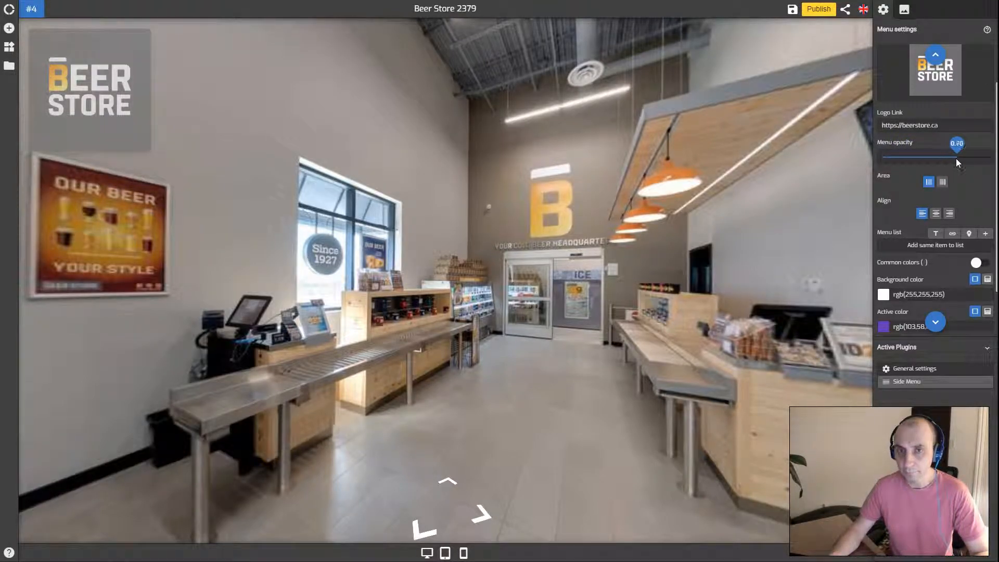
- Try the side menu's right-hand area and restore the left-hand placement
{"action": "scroll", "coordinate": [905, 167], "scroll_direction": "down", "scroll_amount": 1}
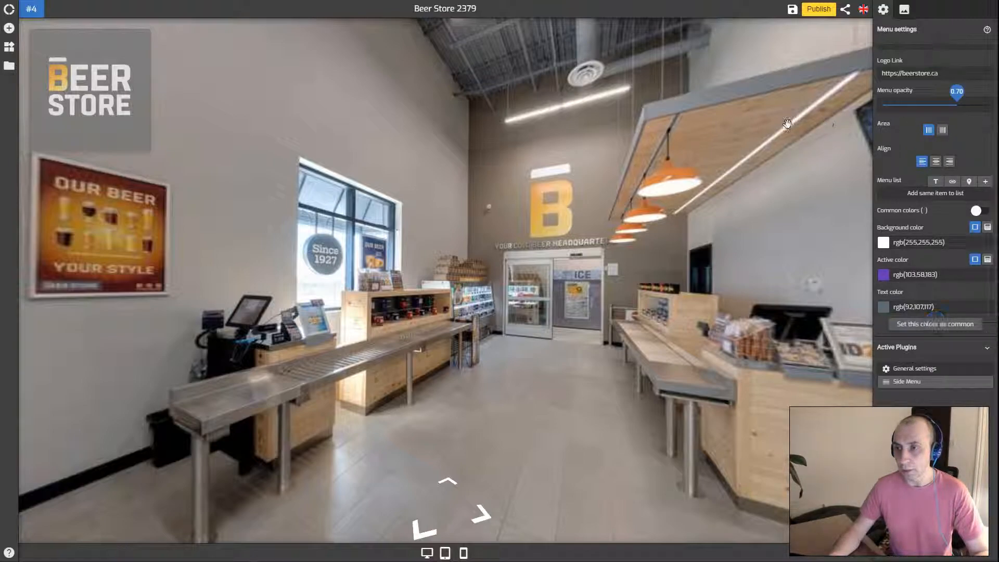
{"action": "left_click", "coordinate": [942, 130]}
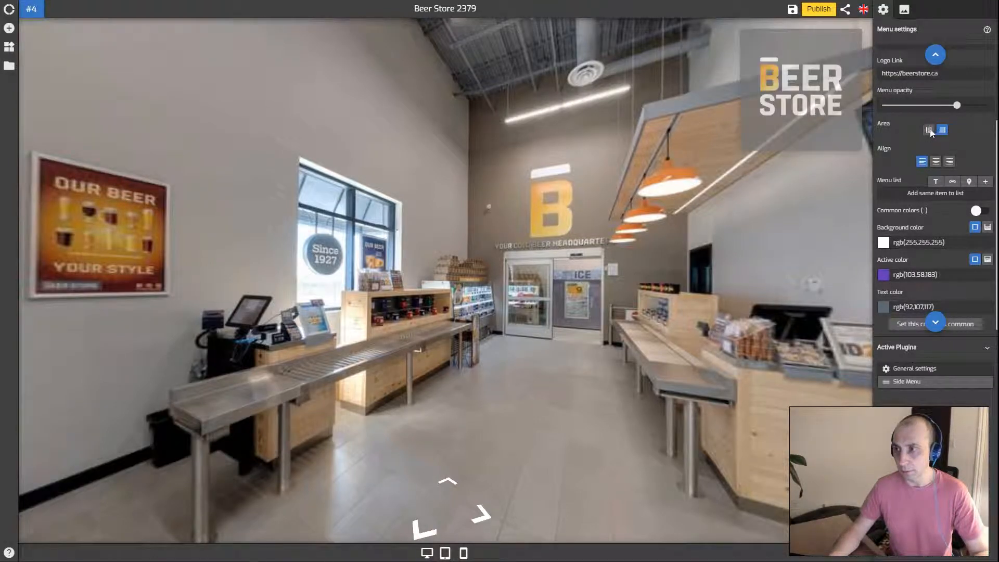
{"action": "left_click", "coordinate": [930, 130]}
- Open the outdoor parking-lot pano #28 and turn the view to face the Beer Store entrance
{"action": "scroll", "coordinate": [909, 161], "scroll_direction": "down", "scroll_amount": 1}
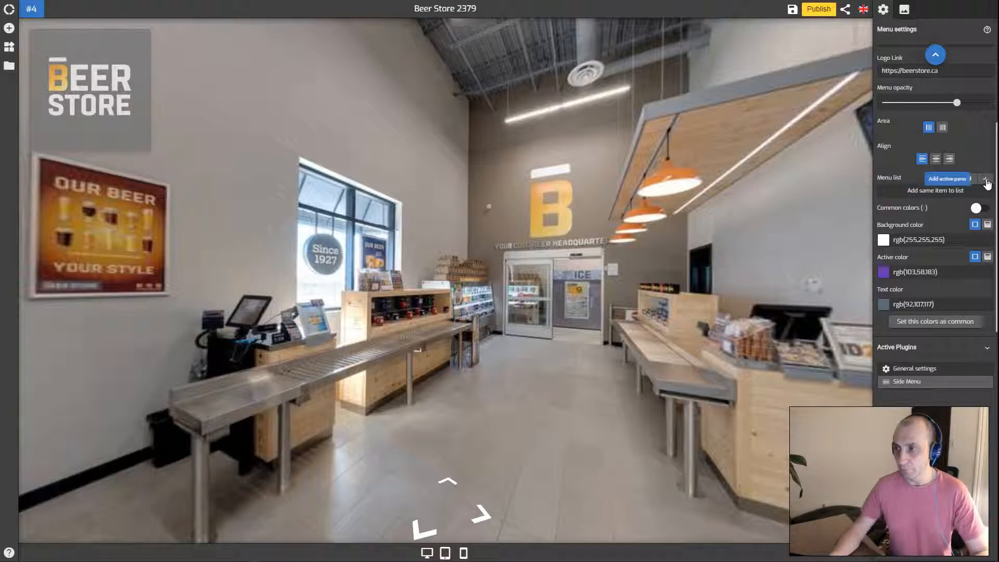
{"action": "left_click", "coordinate": [904, 10]}
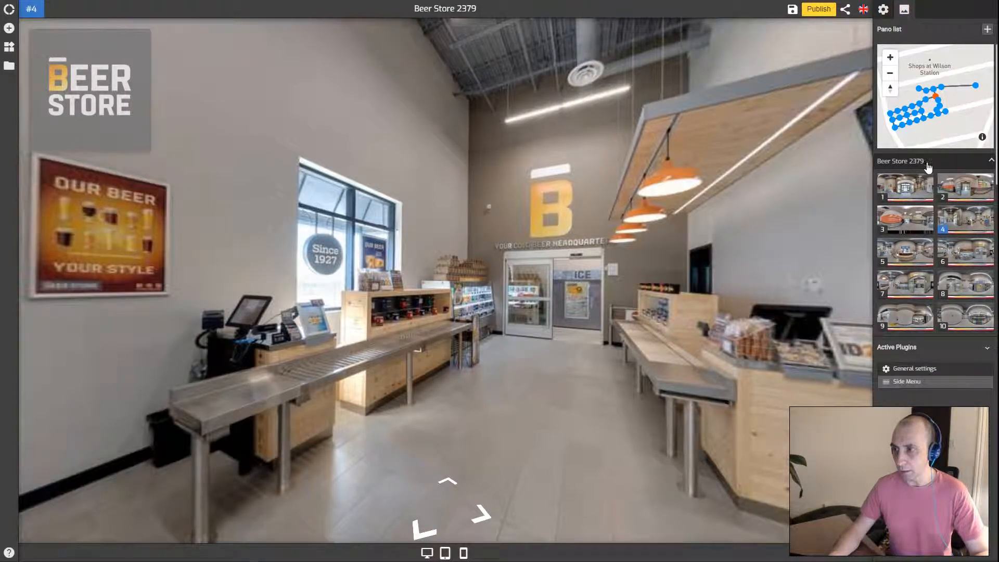
{"action": "left_click", "coordinate": [975, 86]}
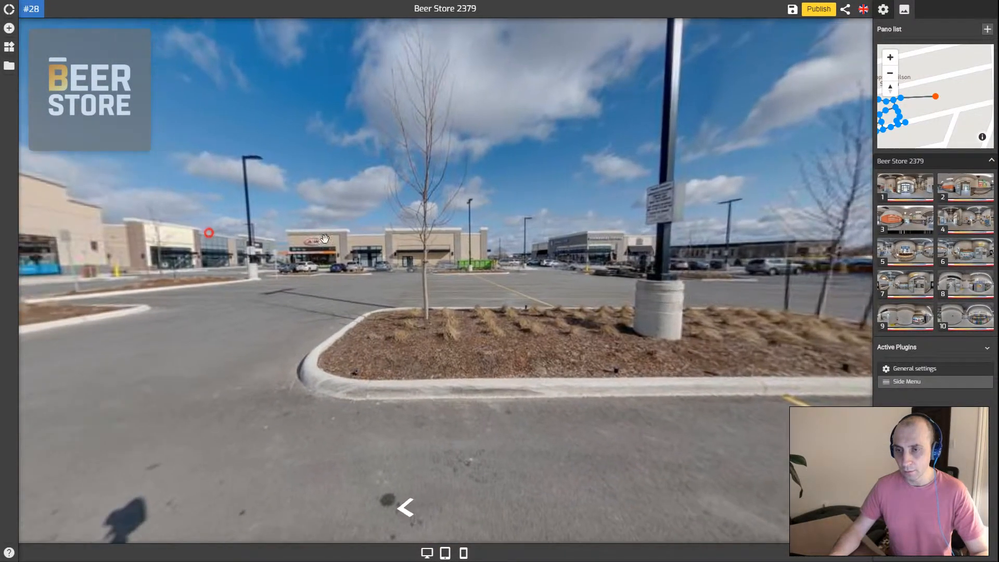
{"action": "left_click_drag", "start_coordinate": [325, 239], "coordinate": [440, 252]}
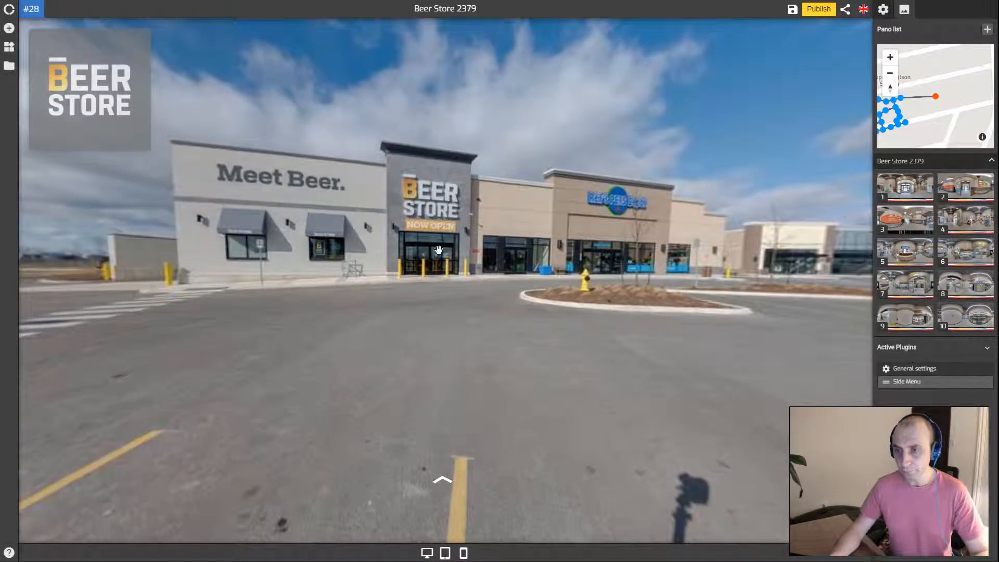
- Add the active outdoor pano #28 to the side menu's list with the label Front
{"action": "left_click", "coordinate": [890, 13]}
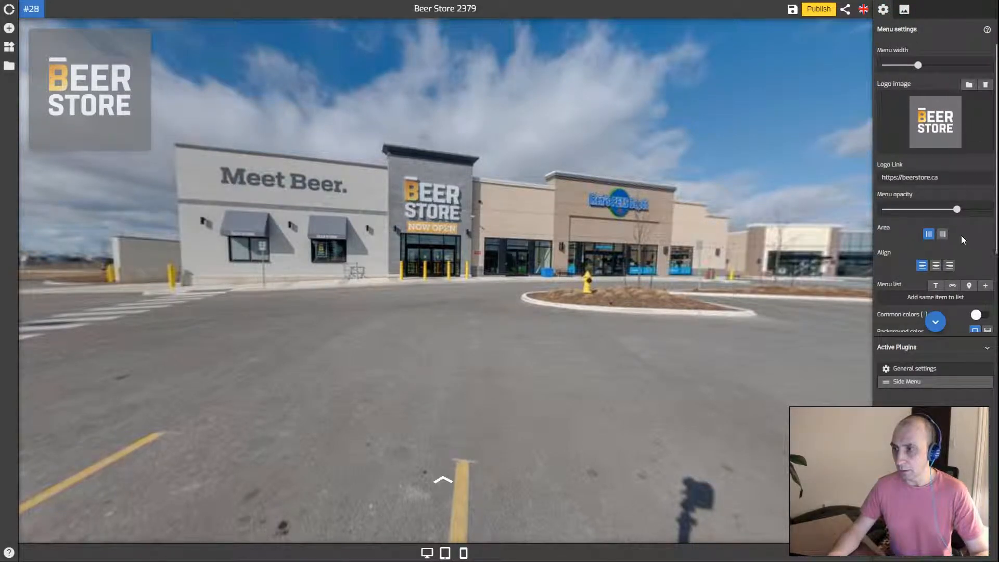
{"action": "scroll", "coordinate": [961, 240], "scroll_direction": "down", "scroll_amount": 2}
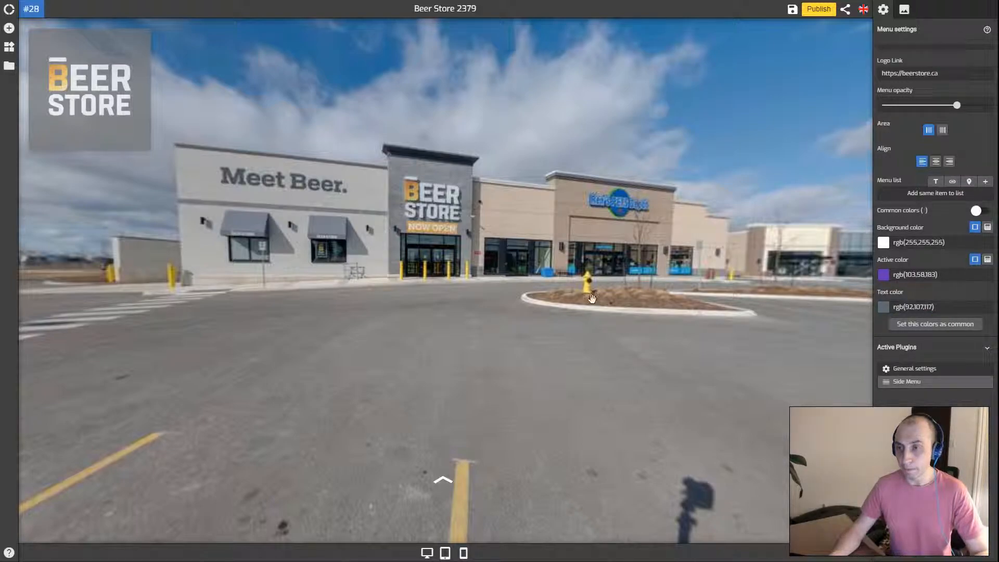
{"action": "left_click_drag", "start_coordinate": [412, 328], "coordinate": [448, 327]}
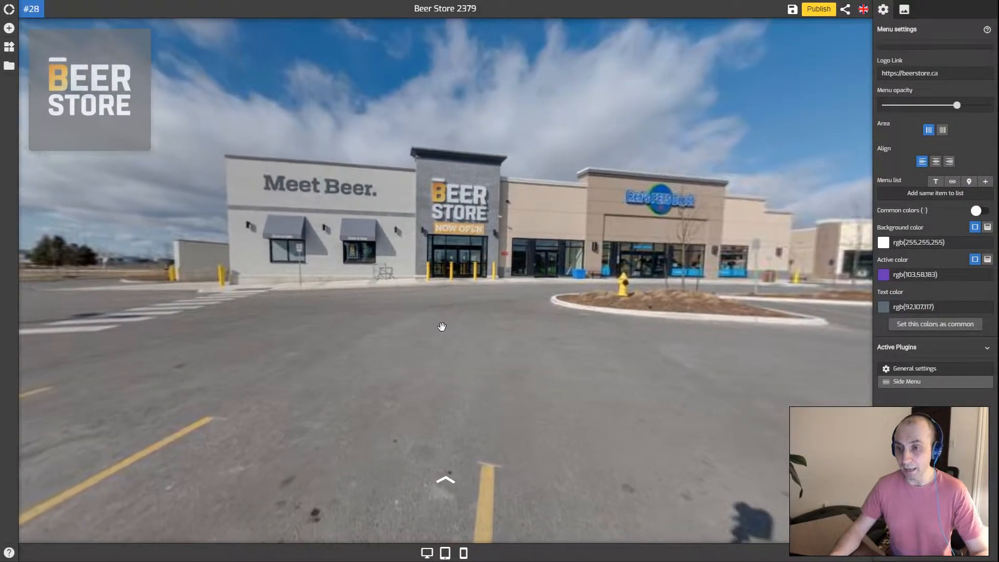
{"action": "left_click_drag", "start_coordinate": [339, 297], "coordinate": [347, 319]}
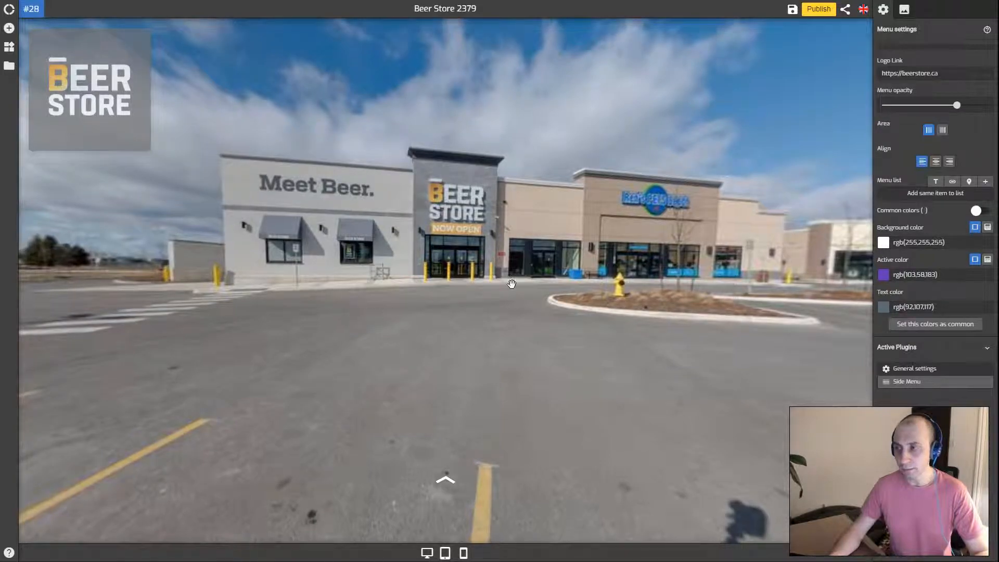
{"action": "left_click", "coordinate": [986, 183]}
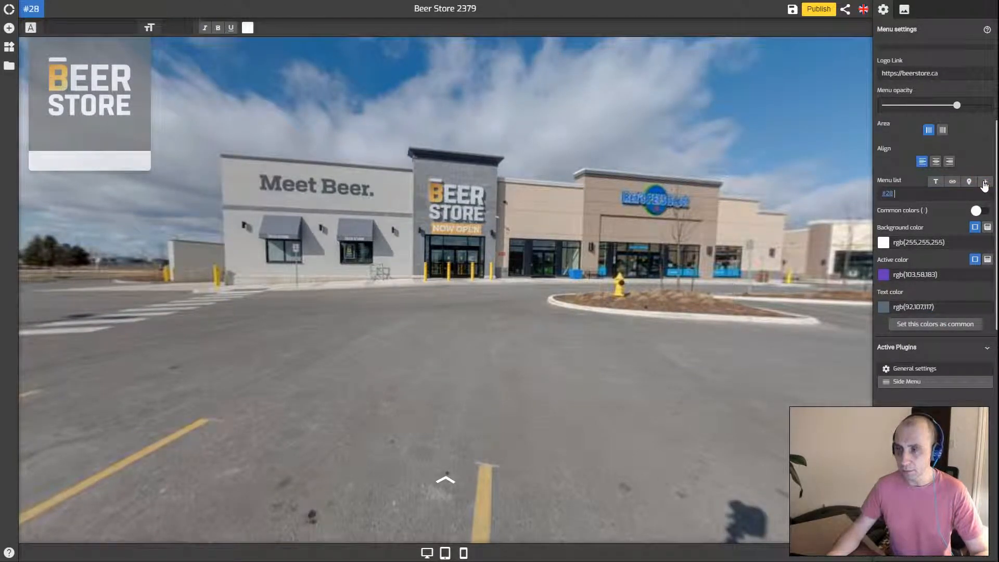
{"action": "left_click", "coordinate": [906, 194]}
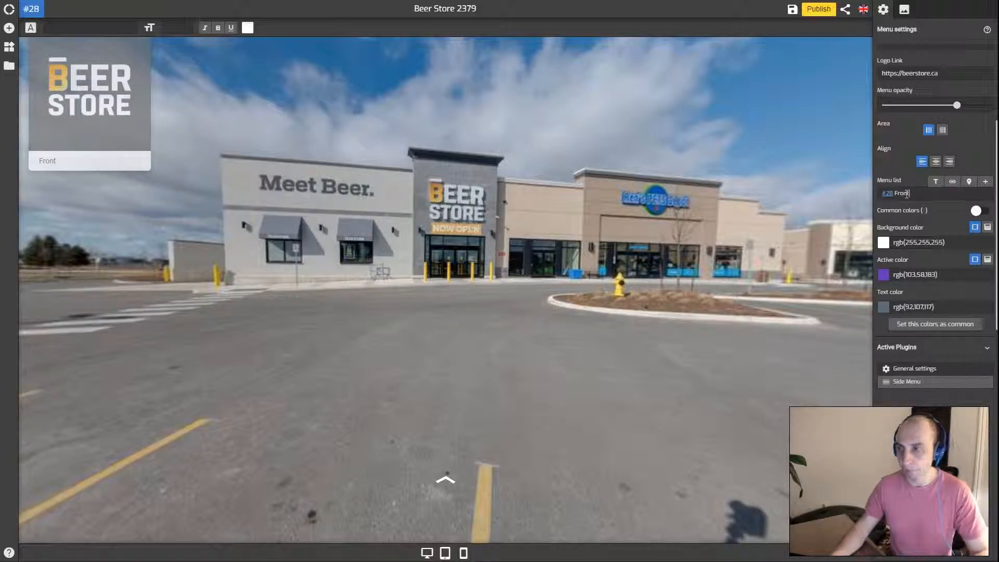
{"action": "left_click", "coordinate": [968, 162]}
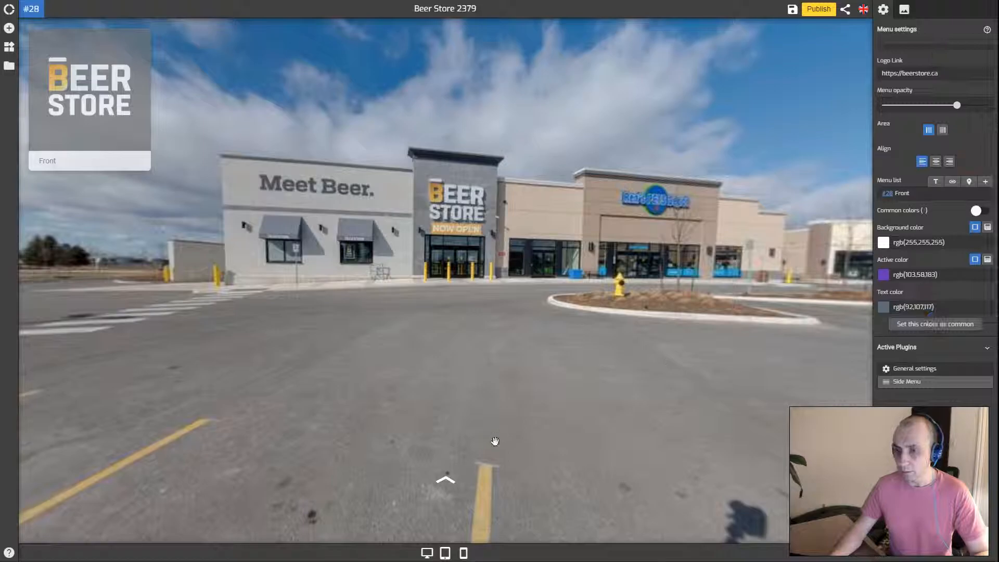
- Walk through the entrance to pano #2 in the Empties Exchange room and add it to the menu list as Exchange
{"action": "left_click", "coordinate": [448, 481]}
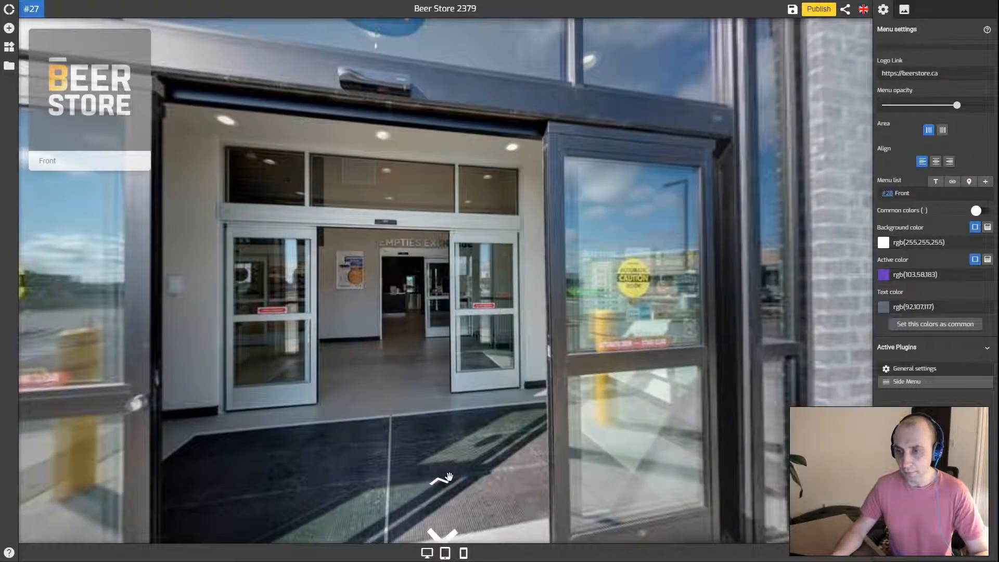
{"action": "left_click", "coordinate": [439, 477]}
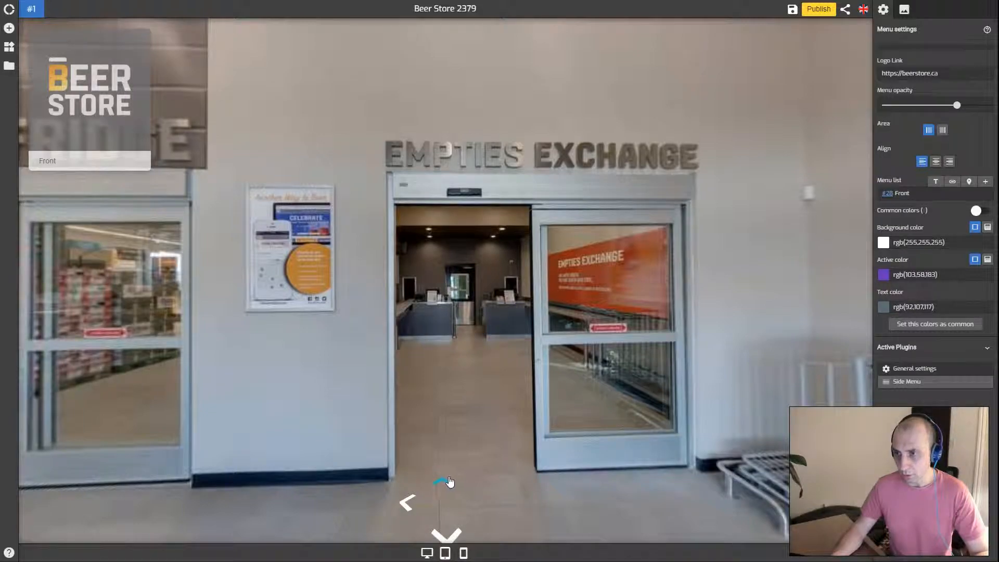
{"action": "left_click", "coordinate": [446, 481]}
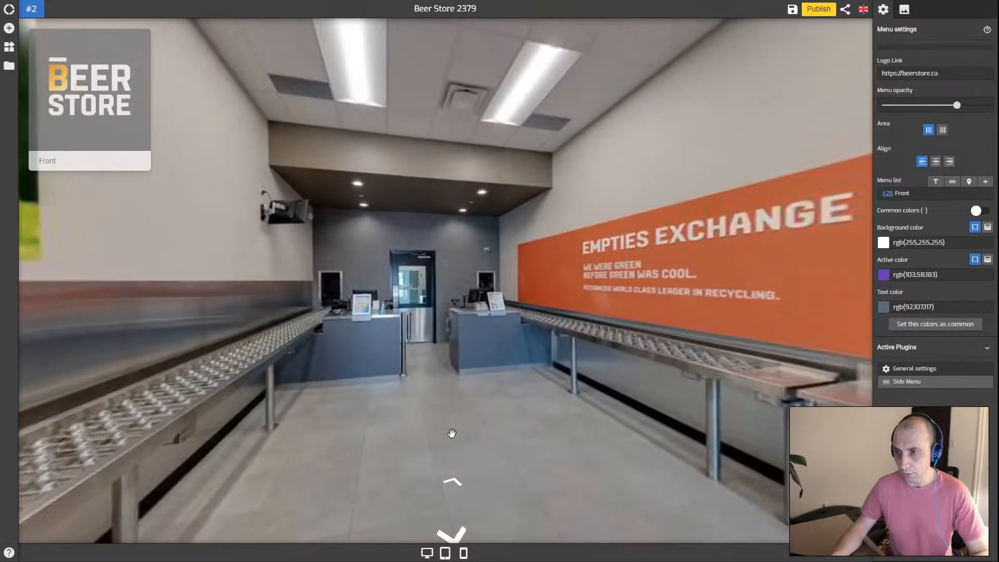
{"action": "left_click", "coordinate": [985, 182]}
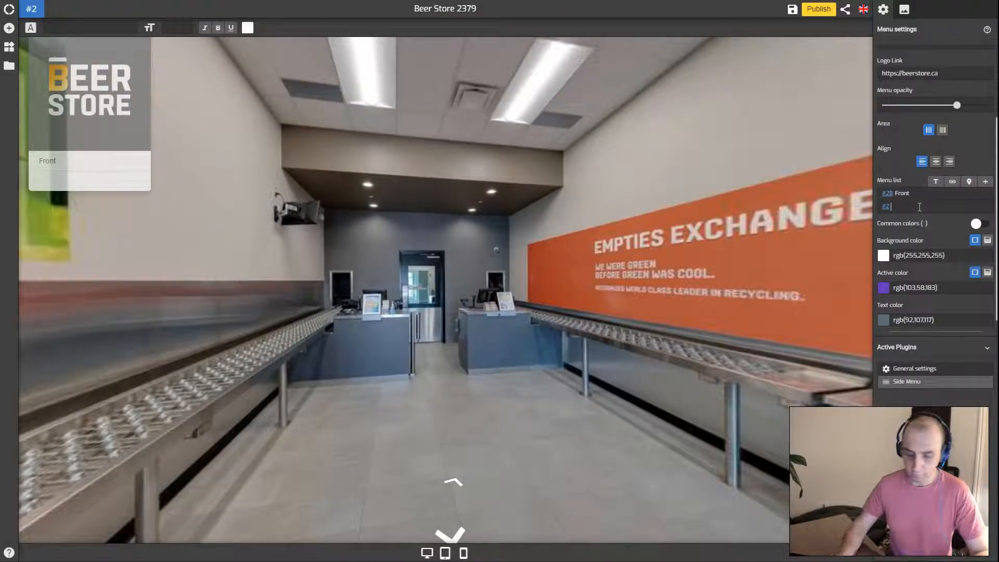
{"action": "type", "text": "Exc"}
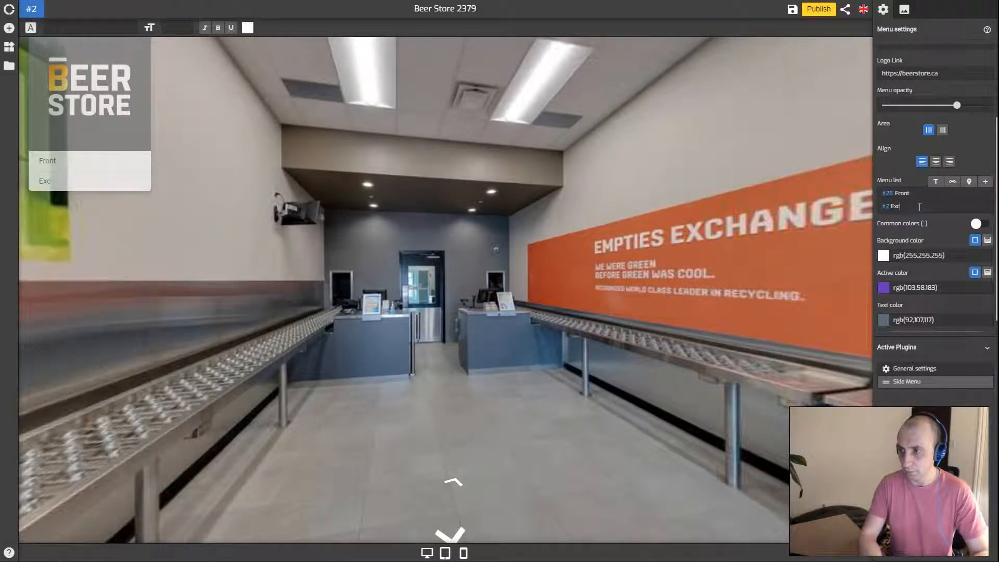
{"action": "type", "text": "hange"}
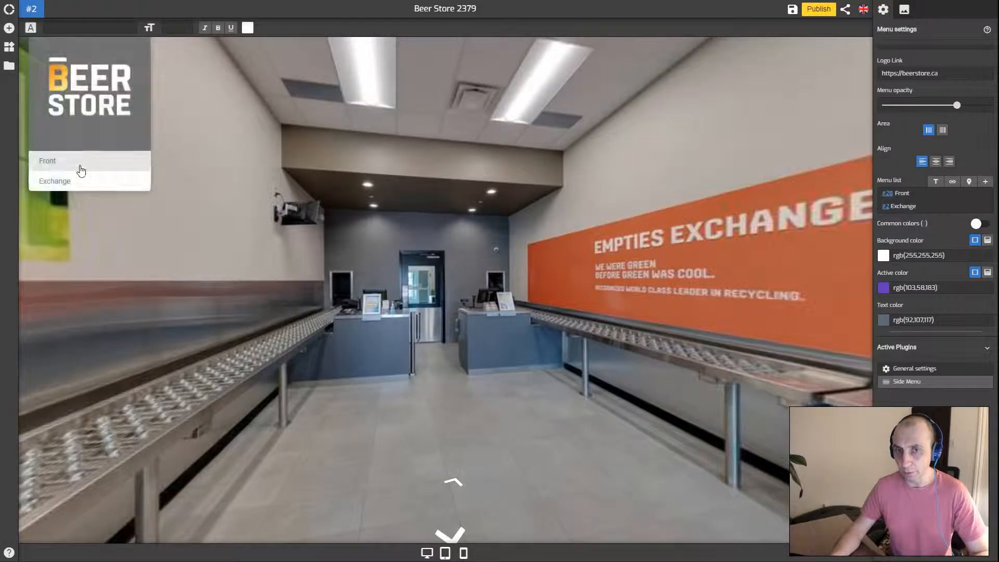
- Test the side menu's Front and Exchange entries by opening each linked pano
{"action": "left_click", "coordinate": [36, 165]}
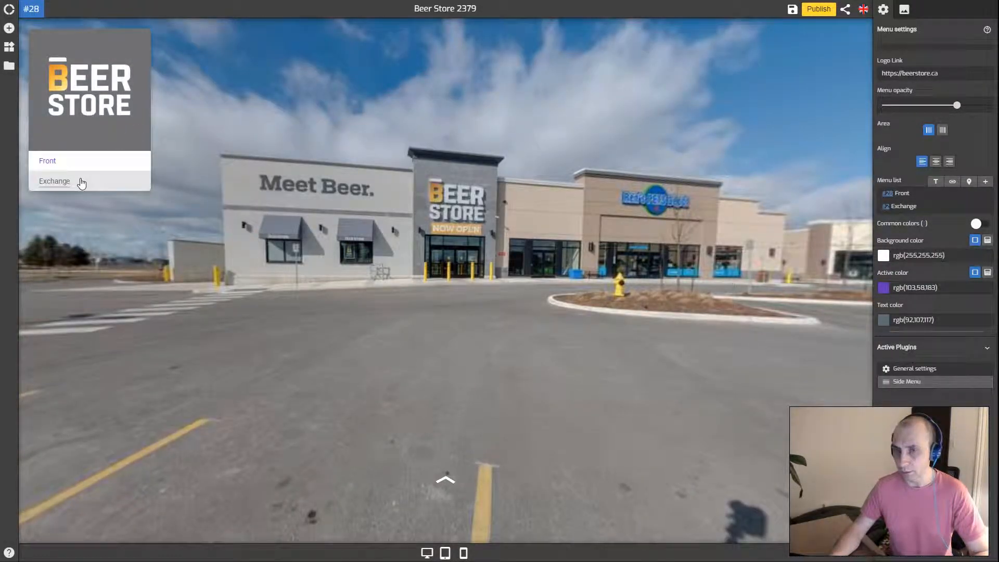
{"action": "left_click", "coordinate": [60, 181]}
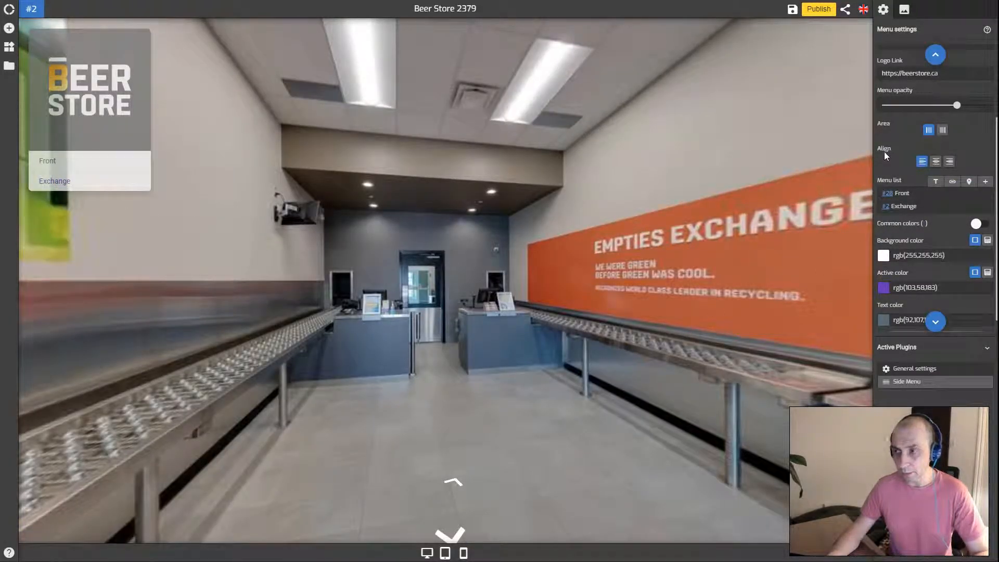
- Try center and right alignment for the side menu entries and restore left alignment
{"action": "left_click", "coordinate": [934, 164]}
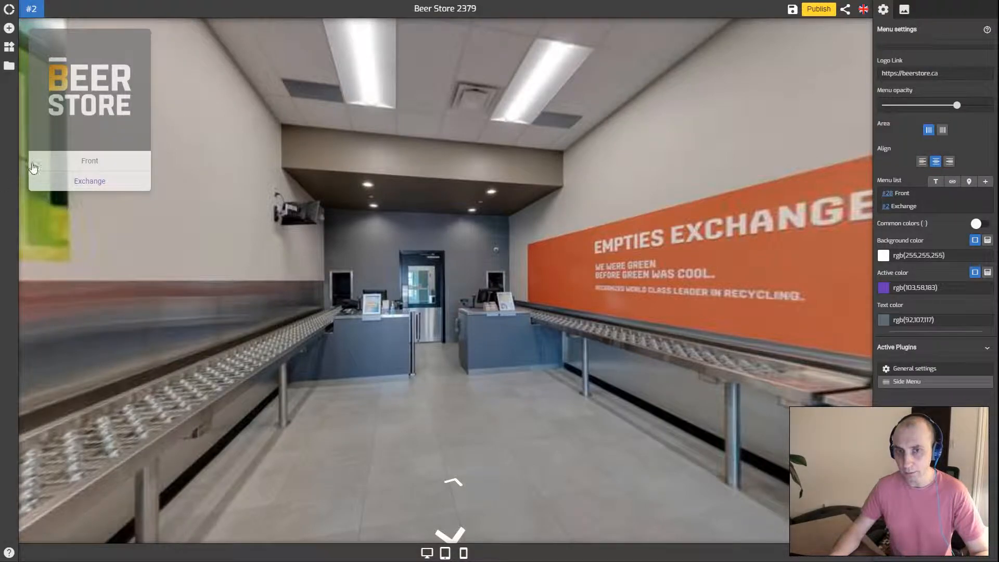
{"action": "left_click", "coordinate": [949, 161]}
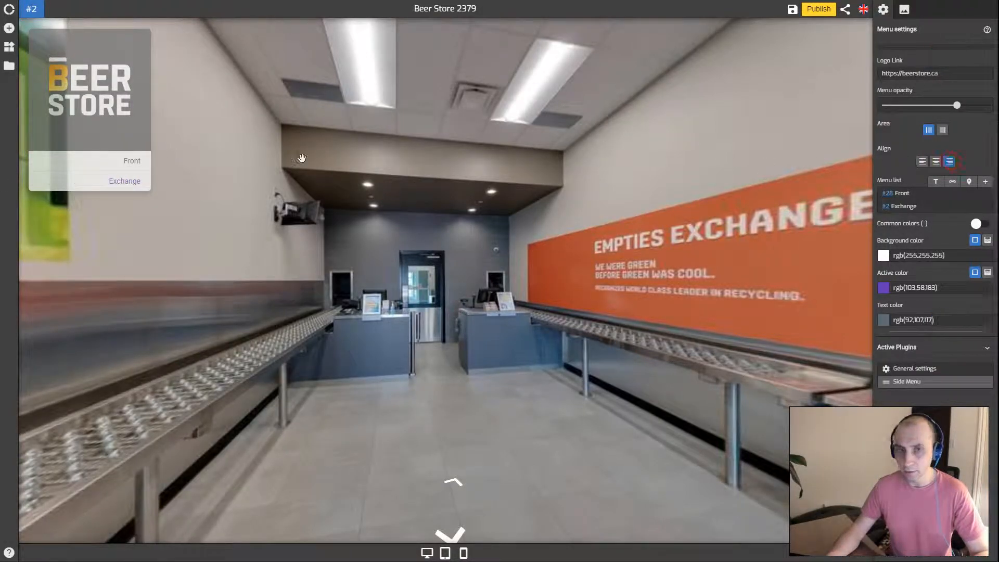
{"action": "left_click", "coordinate": [922, 162]}
- Walk from the Empties Exchange room through pano #1 to pano #4 beside the store's checkout counters
{"action": "scroll", "coordinate": [912, 165], "scroll_direction": "down", "scroll_amount": 1}
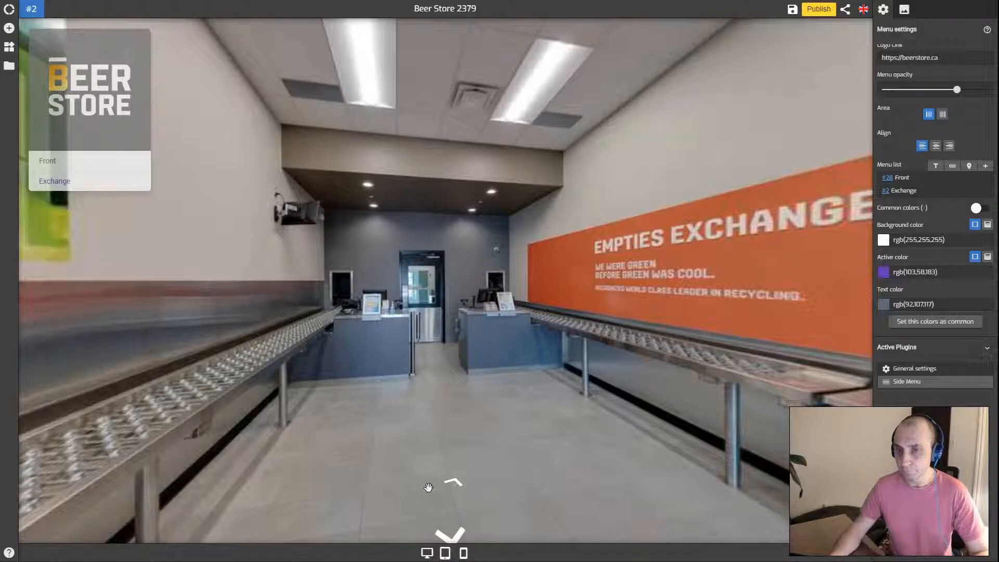
{"action": "left_click", "coordinate": [451, 534]}
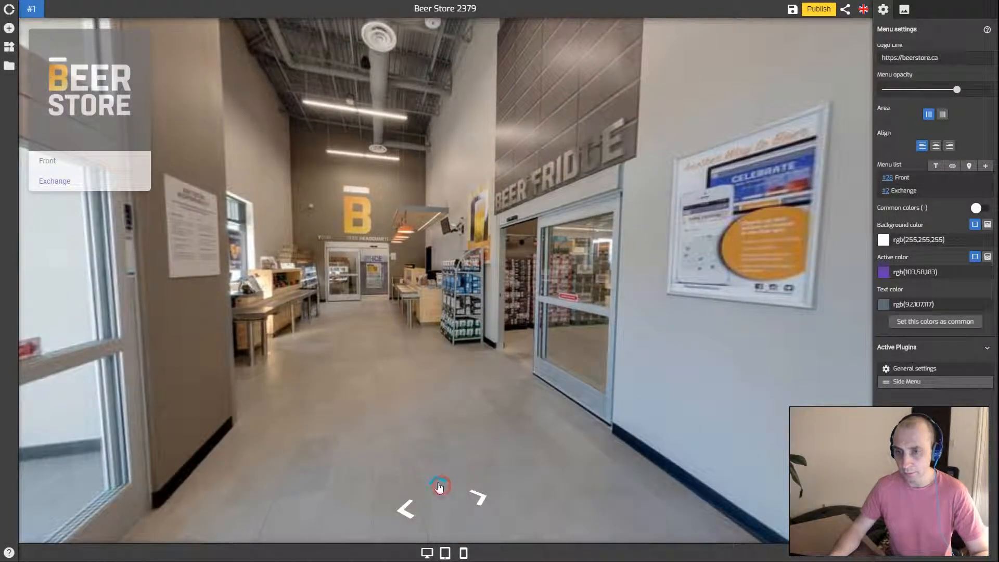
{"action": "left_click", "coordinate": [440, 486]}
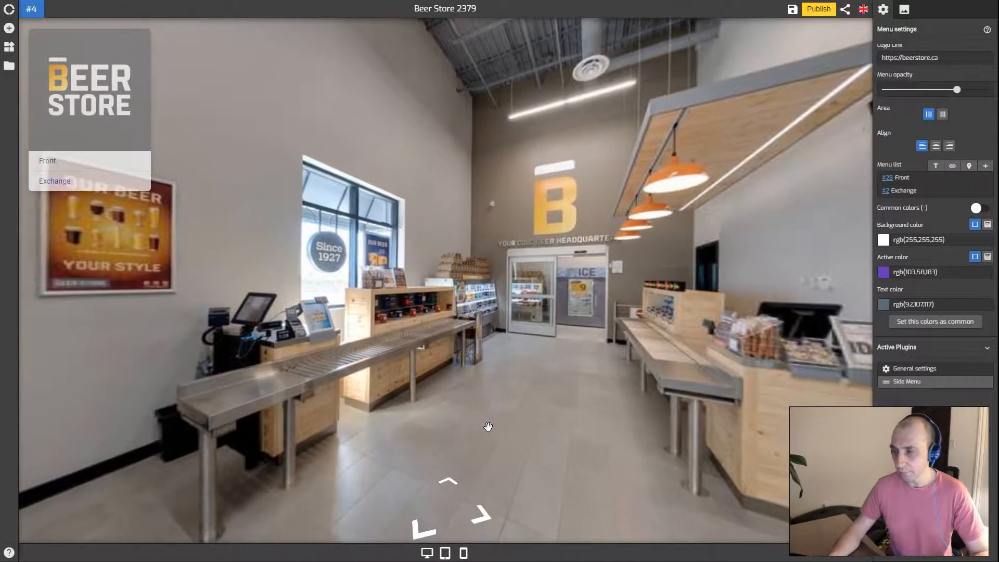
- Set the side menu's background color to a solid opaque grey, rgb(112,112,112)
{"action": "mouse_move", "coordinate": [966, 183]}
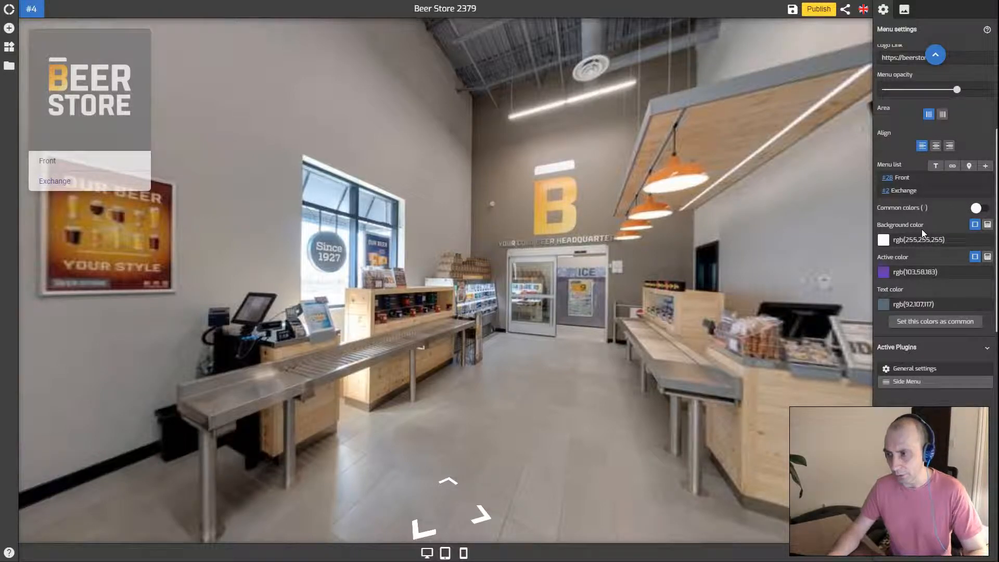
{"action": "left_click", "coordinate": [883, 240]}
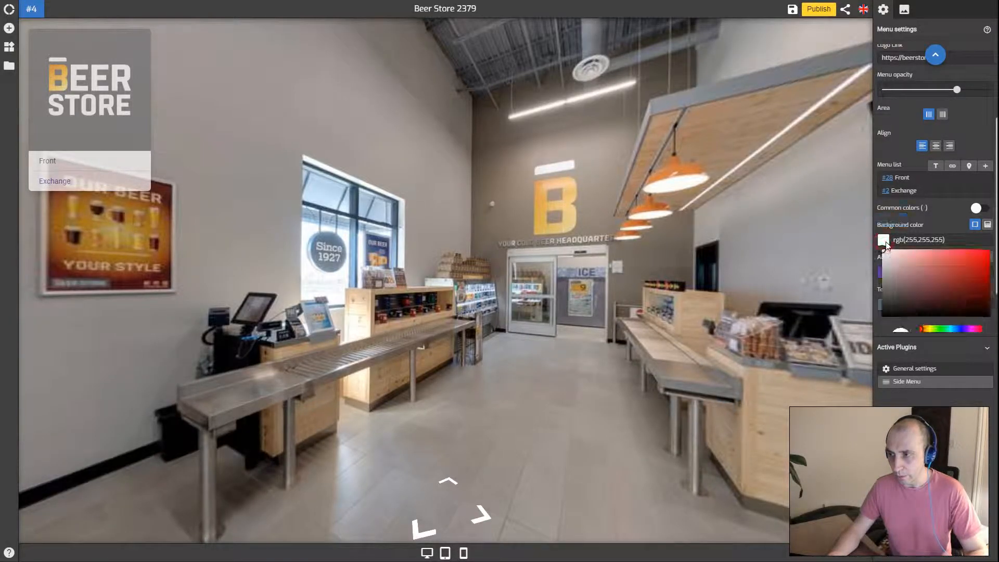
{"action": "scroll", "coordinate": [915, 255], "scroll_direction": "down", "scroll_amount": 1}
{"action": "left_click_drag", "start_coordinate": [884, 225], "coordinate": [877, 225]}
{"action": "mouse_move", "coordinate": [981, 284]}
{"action": "left_mouse_down"}
{"action": "mouse_move", "coordinate": [955, 284]}
{"action": "mouse_move", "coordinate": [998, 285]}
{"action": "left_mouse_up"}
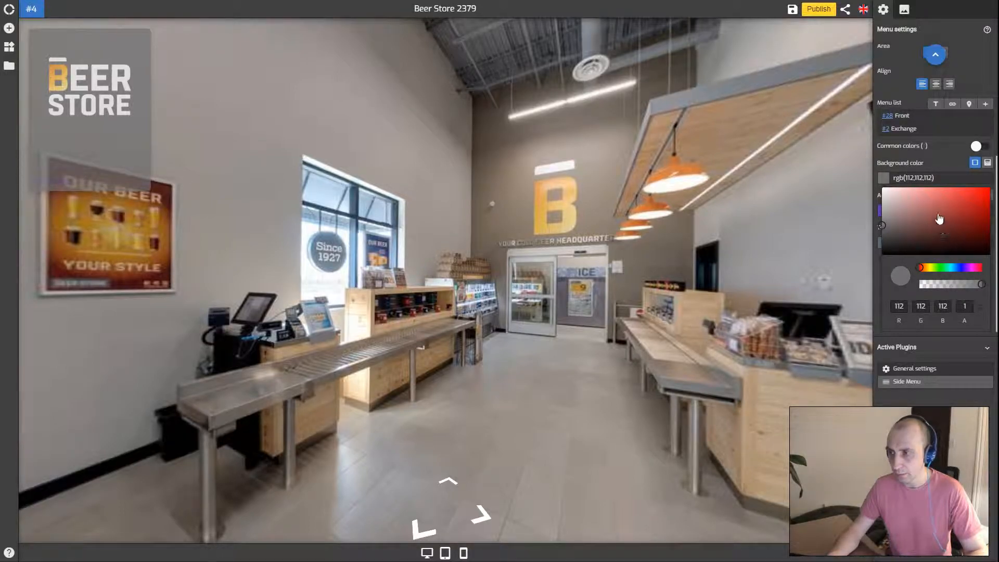
- Try a gradient menu background in vertical and diagonal directions, setting its first color to rgba(245,236,236,0.5)
{"action": "left_click", "coordinate": [987, 164]}
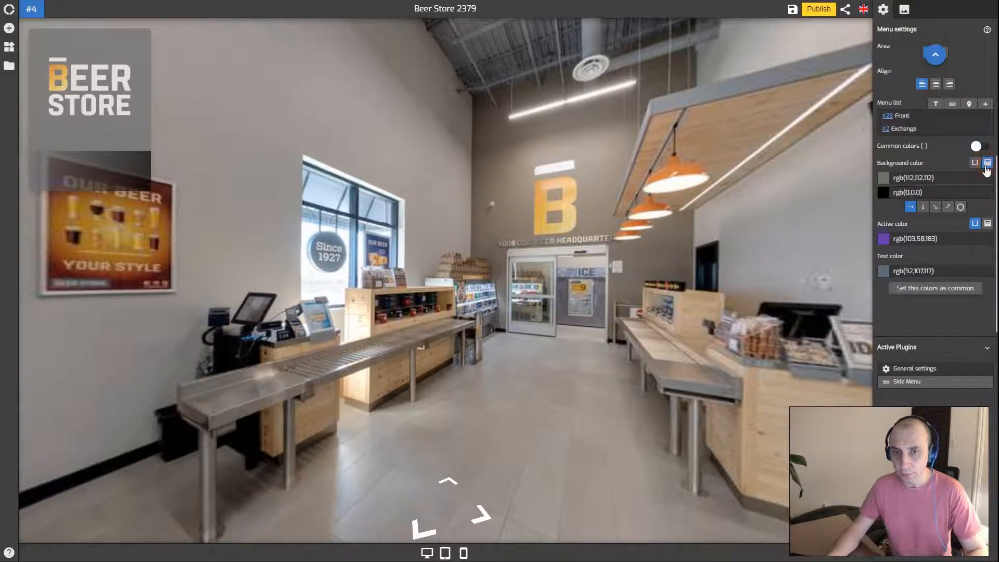
{"action": "left_click", "coordinate": [924, 208]}
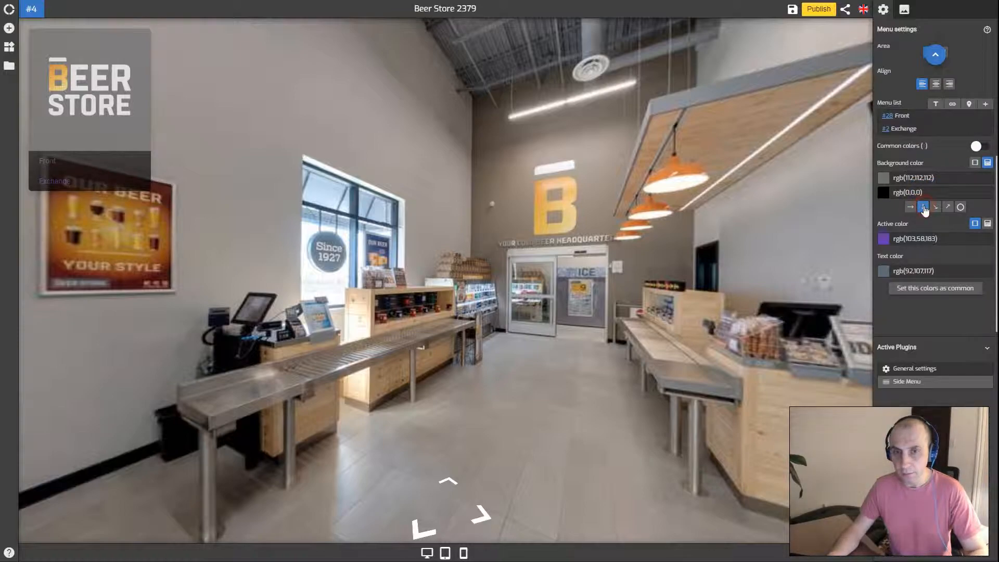
{"action": "left_click", "coordinate": [884, 178]}
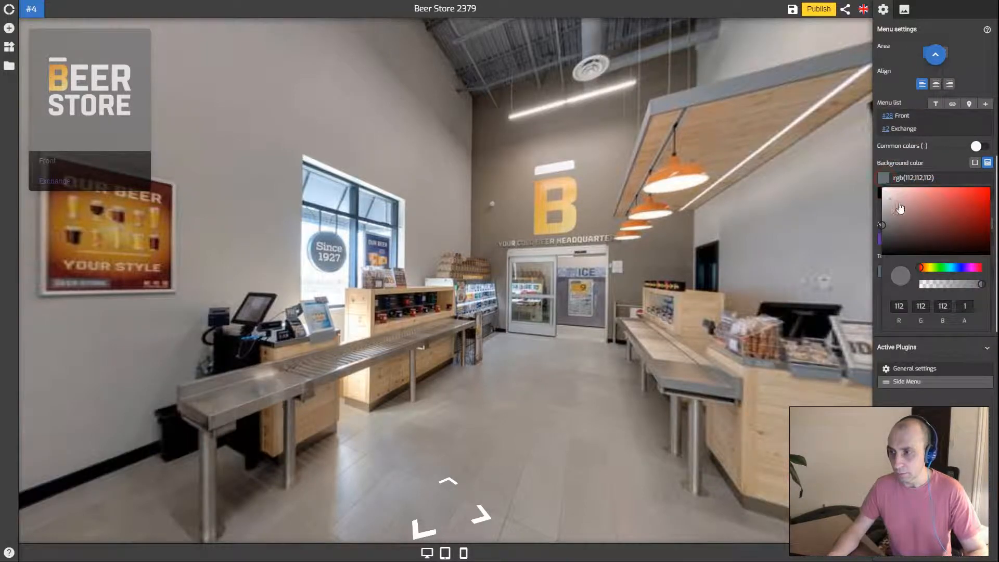
{"action": "left_click_drag", "start_coordinate": [885, 217], "coordinate": [878, 186]}
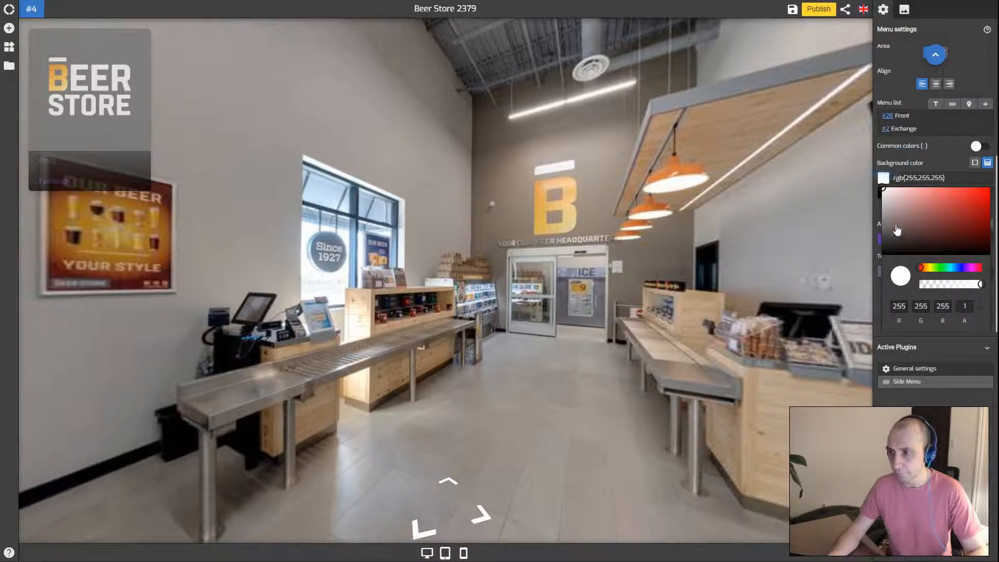
{"action": "mouse_move", "coordinate": [897, 230]}
{"action": "left_mouse_down"}
{"action": "mouse_move", "coordinate": [886, 244]}
{"action": "mouse_move", "coordinate": [887, 200]}
{"action": "mouse_move", "coordinate": [878, 217]}
{"action": "left_mouse_up"}
{"action": "mouse_move", "coordinate": [980, 284]}
{"action": "left_mouse_down"}
{"action": "mouse_move", "coordinate": [929, 284]}
{"action": "mouse_move", "coordinate": [950, 284]}
{"action": "left_mouse_up"}
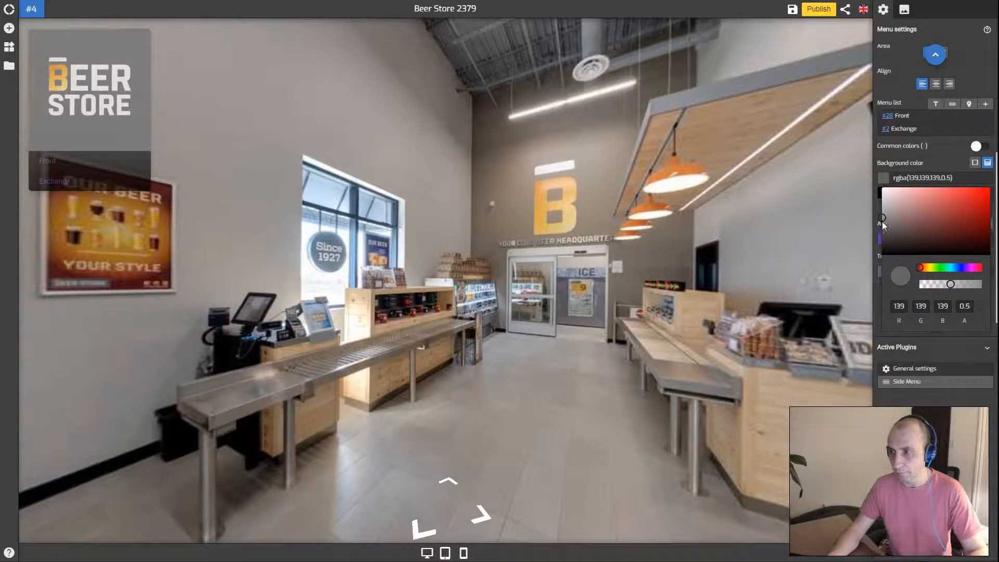
{"action": "mouse_move", "coordinate": [883, 224]}
{"action": "left_mouse_down"}
{"action": "mouse_move", "coordinate": [897, 205]}
{"action": "mouse_move", "coordinate": [885, 190]}
{"action": "left_mouse_up"}
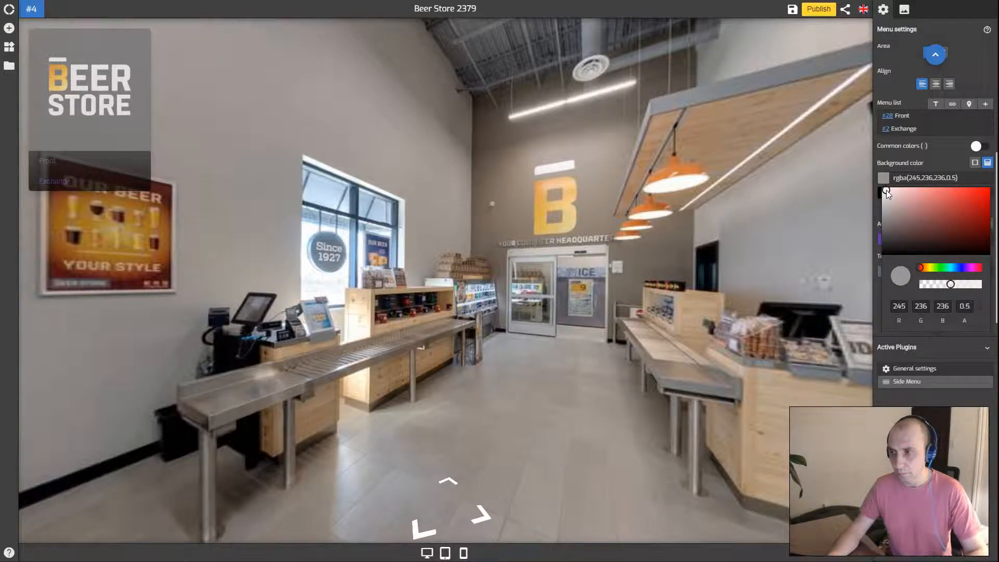
{"action": "left_click", "coordinate": [941, 169]}
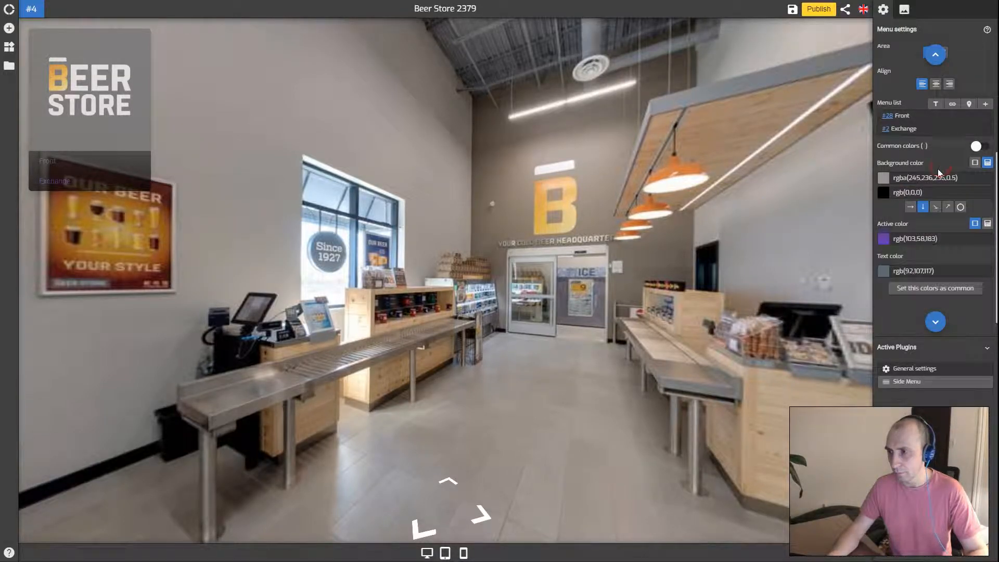
{"action": "left_click", "coordinate": [950, 207]}
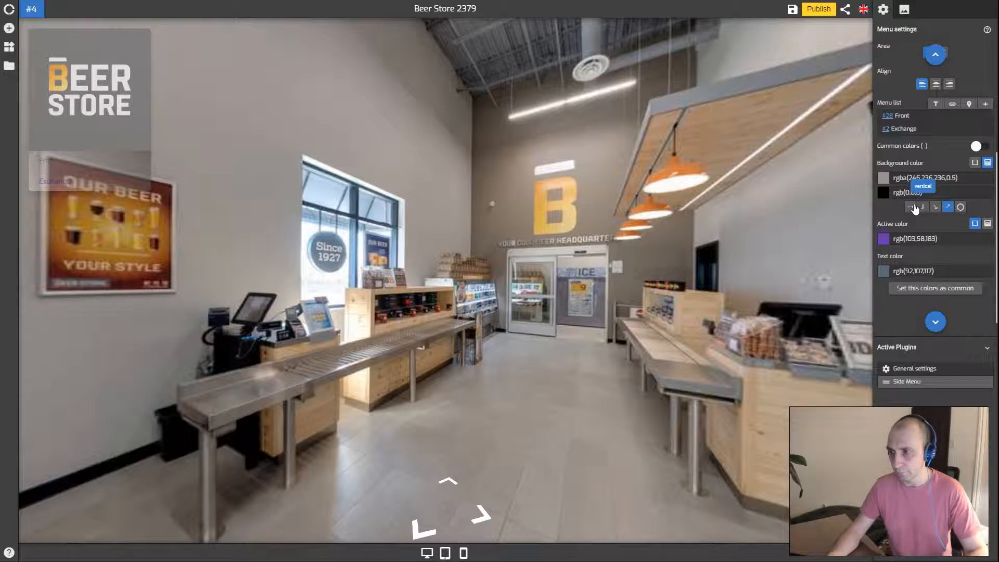
- Return the menu background to a solid fill and darken its color to rgba(82,81,81,0.5)
{"action": "left_click", "coordinate": [974, 163]}
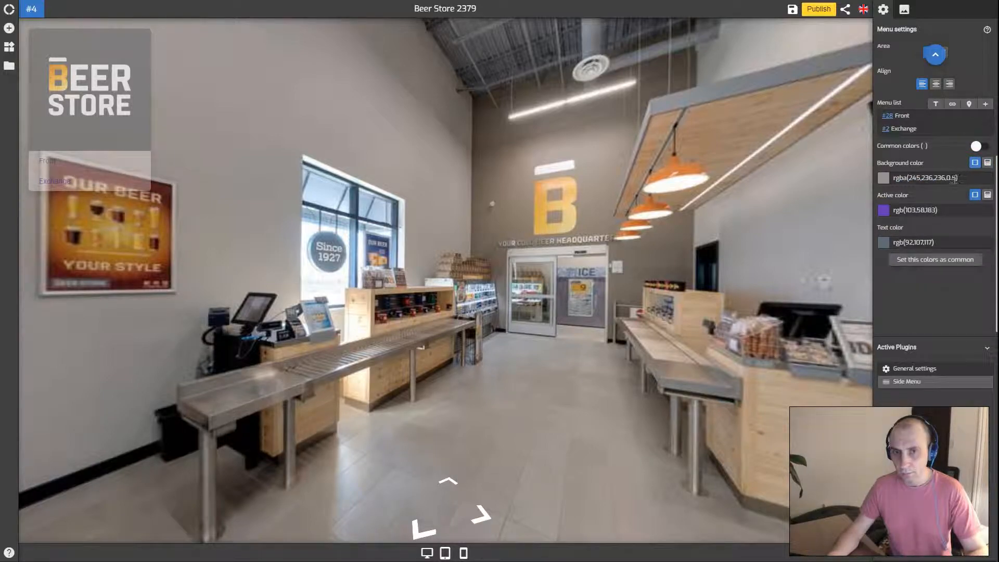
{"action": "left_click", "coordinate": [903, 179]}
{"action": "left_click_drag", "start_coordinate": [891, 197], "coordinate": [884, 232]}
{"action": "left_click", "coordinate": [936, 166]}
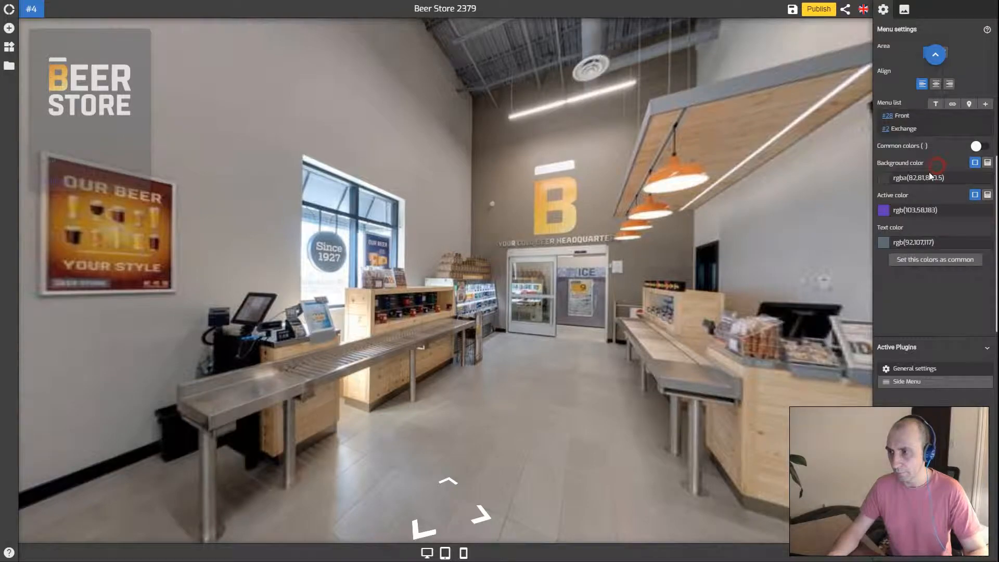
- Set the side menu's text color to white, rgb(255,255,255)
{"action": "left_click", "coordinate": [883, 242]}
{"action": "left_click_drag", "start_coordinate": [906, 286], "coordinate": [866, 244]}
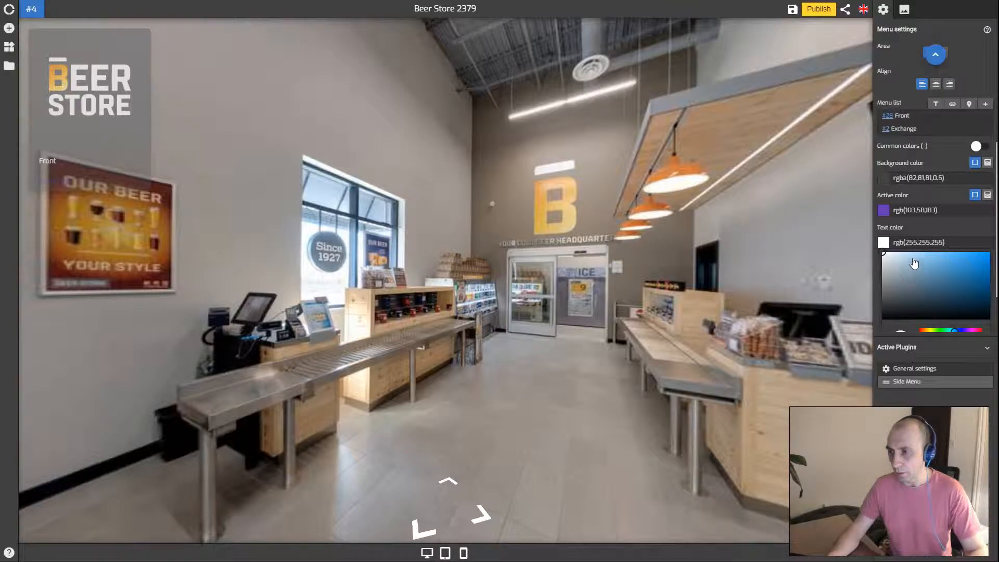
{"action": "scroll", "coordinate": [932, 231], "scroll_direction": "down", "scroll_amount": 1}
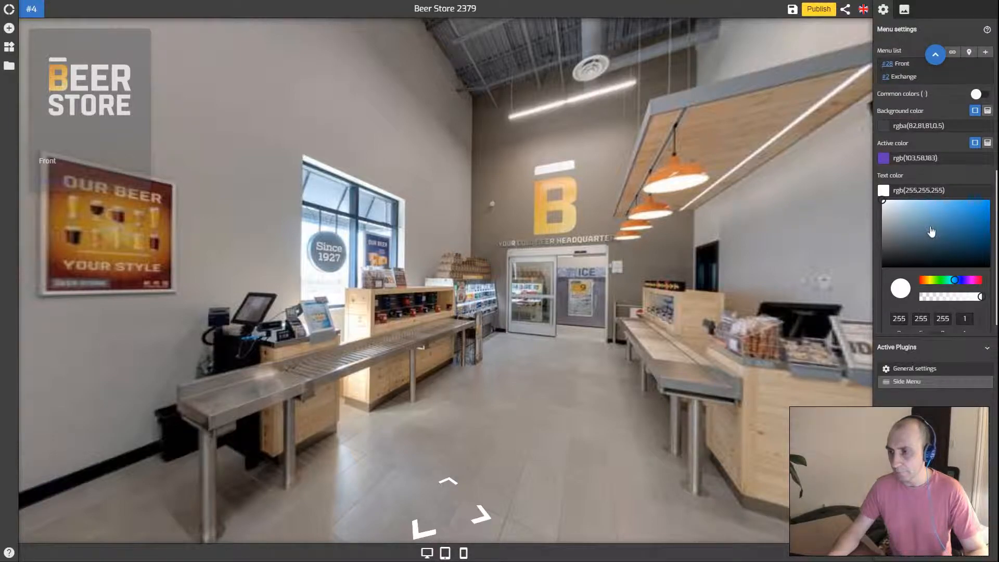
{"action": "left_click", "coordinate": [947, 175]}
- Set the side menu's active color to black, rgb(0,0,0)
{"action": "left_click", "coordinate": [887, 160]}
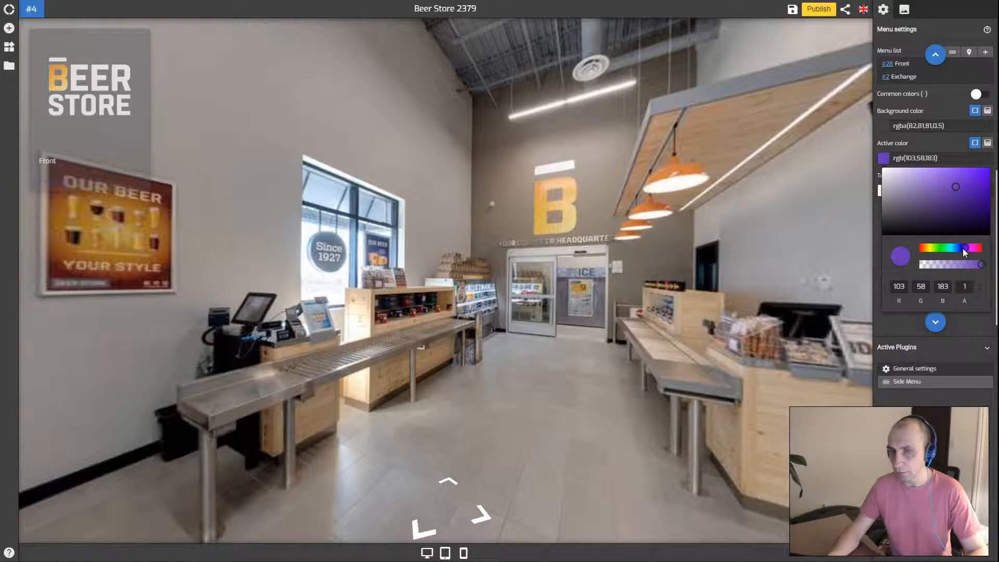
{"action": "left_click_drag", "start_coordinate": [894, 232], "coordinate": [876, 238]}
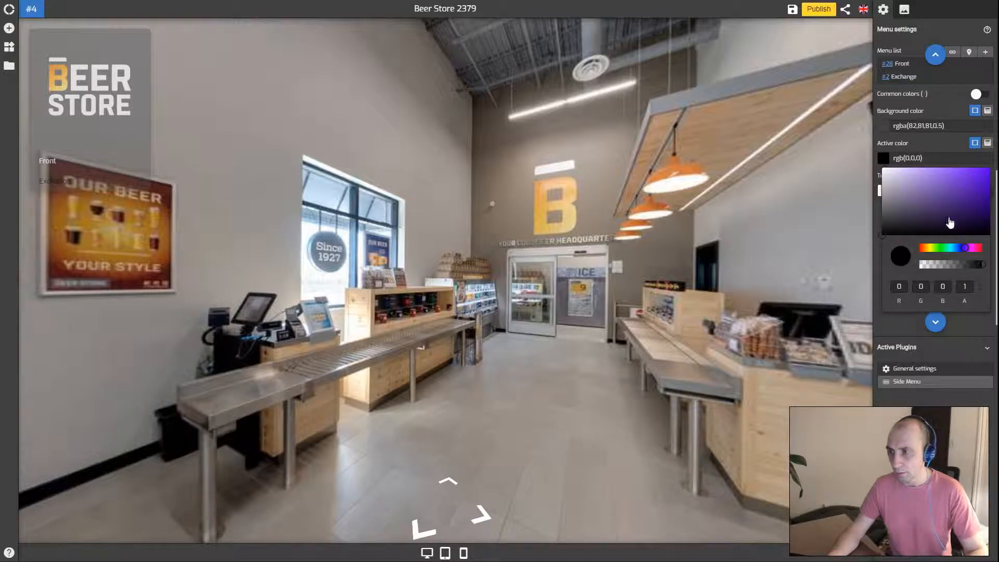
{"action": "left_click", "coordinate": [944, 144]}
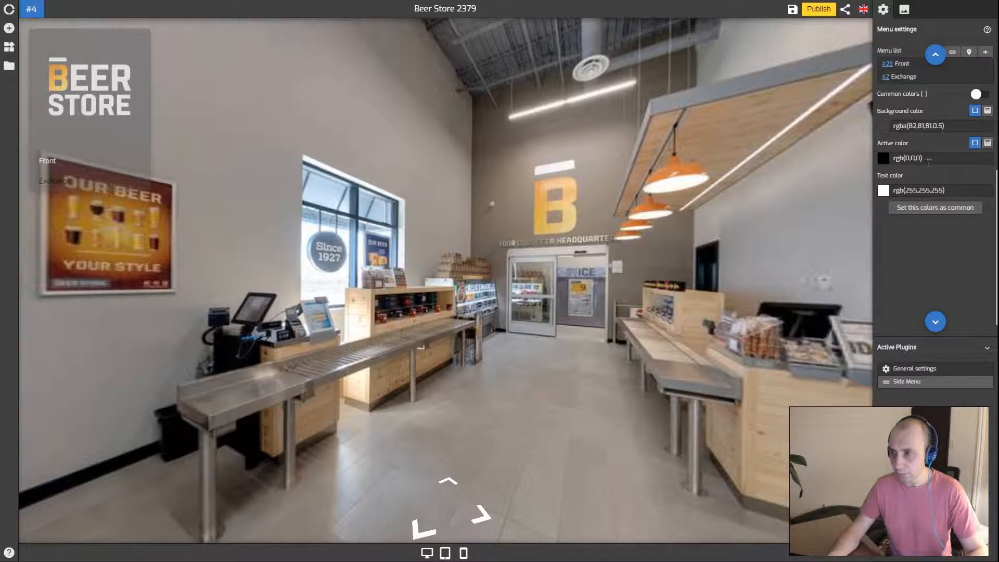
- Open the Front menu entry for editing, try the Fahkwang font, and set the menu font to Staatliches
{"action": "scroll", "coordinate": [931, 164], "scroll_direction": "up", "scroll_amount": 3}
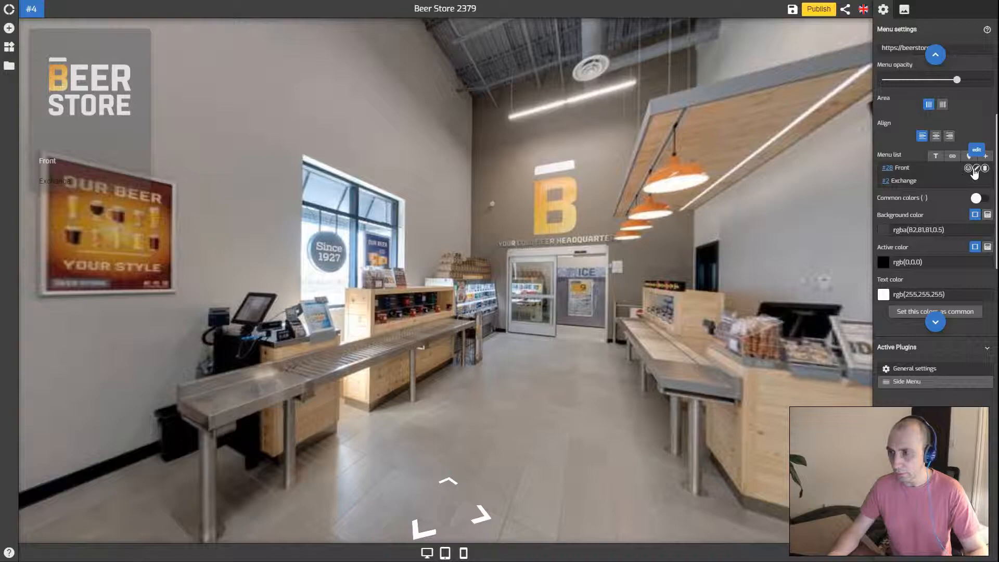
{"action": "left_click", "coordinate": [976, 169]}
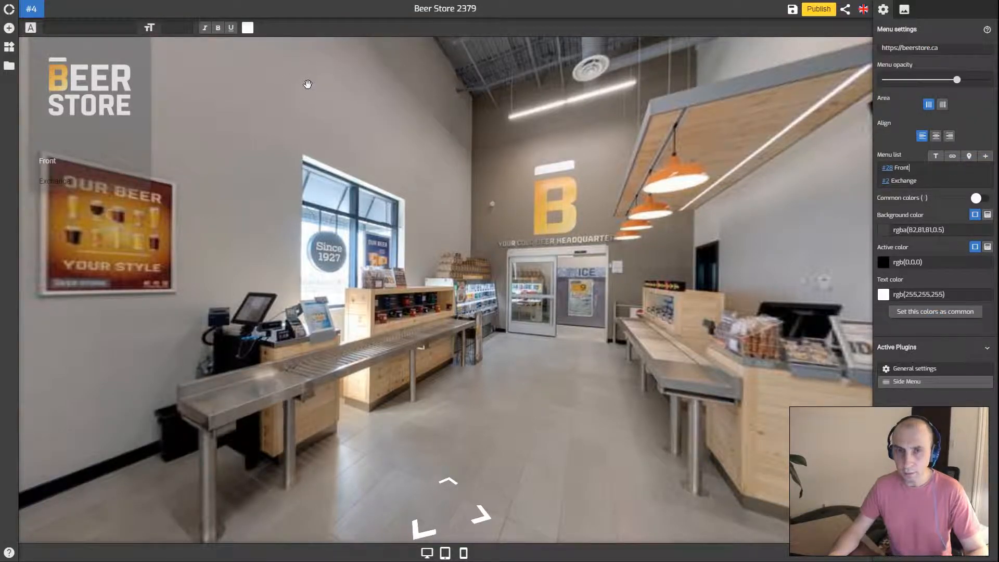
{"action": "left_click", "coordinate": [113, 24]}
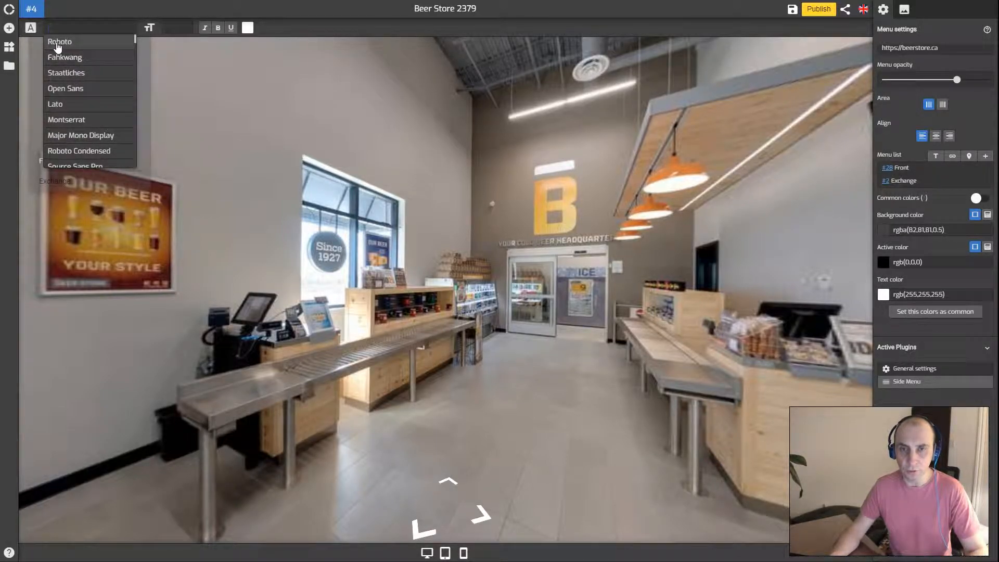
{"action": "left_click", "coordinate": [80, 59]}
{"action": "left_click", "coordinate": [78, 27]}
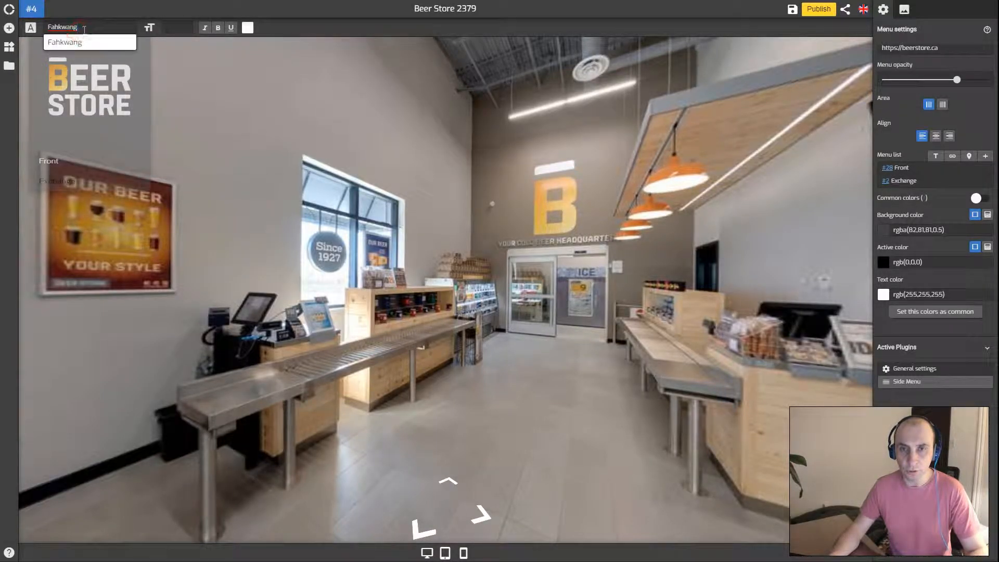
{"action": "left_click", "coordinate": [58, 28]}
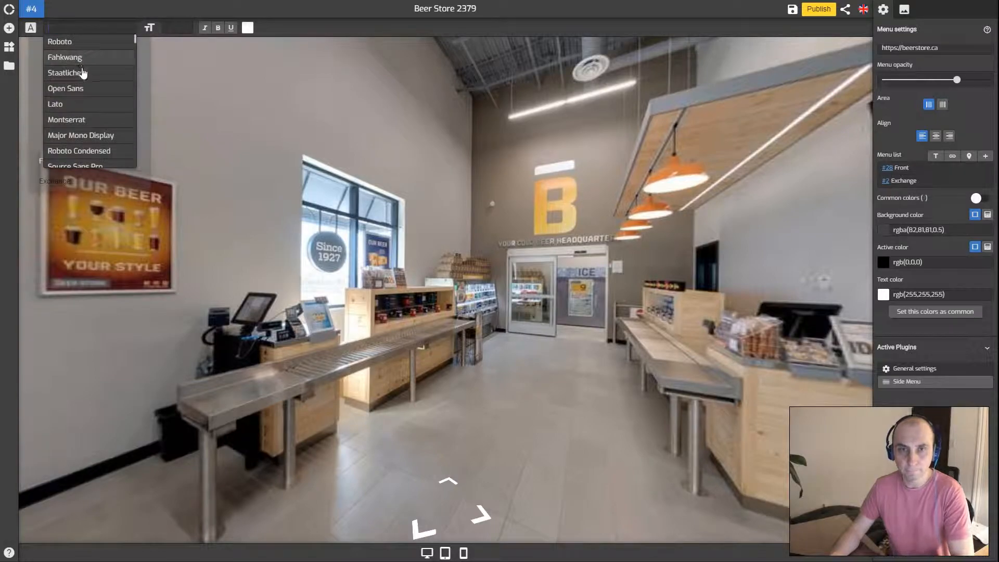
{"action": "left_click", "coordinate": [83, 69]}
{"action": "left_click", "coordinate": [87, 26]}
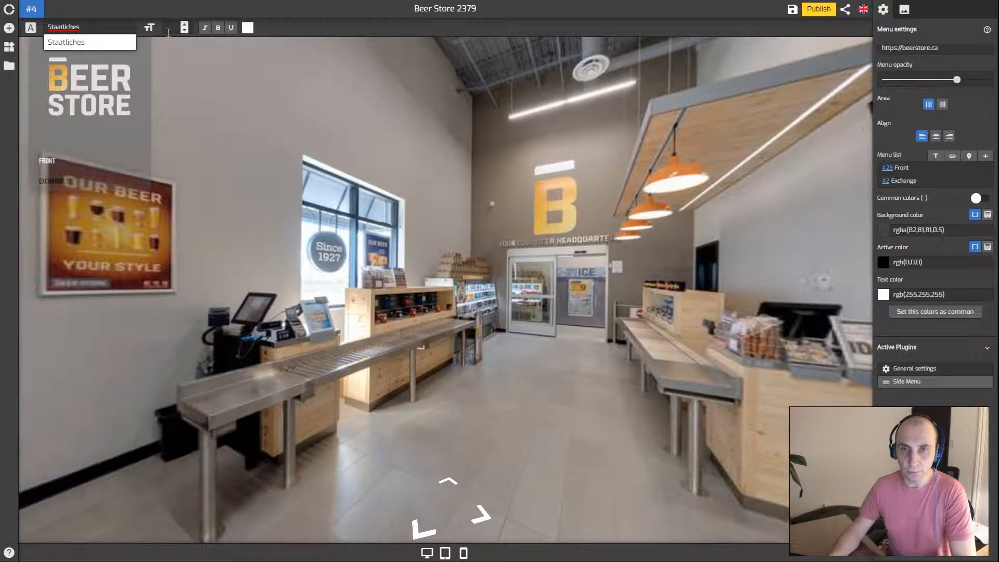
- Set the menu entries' font size to 34
{"action": "left_click", "coordinate": [166, 31]}
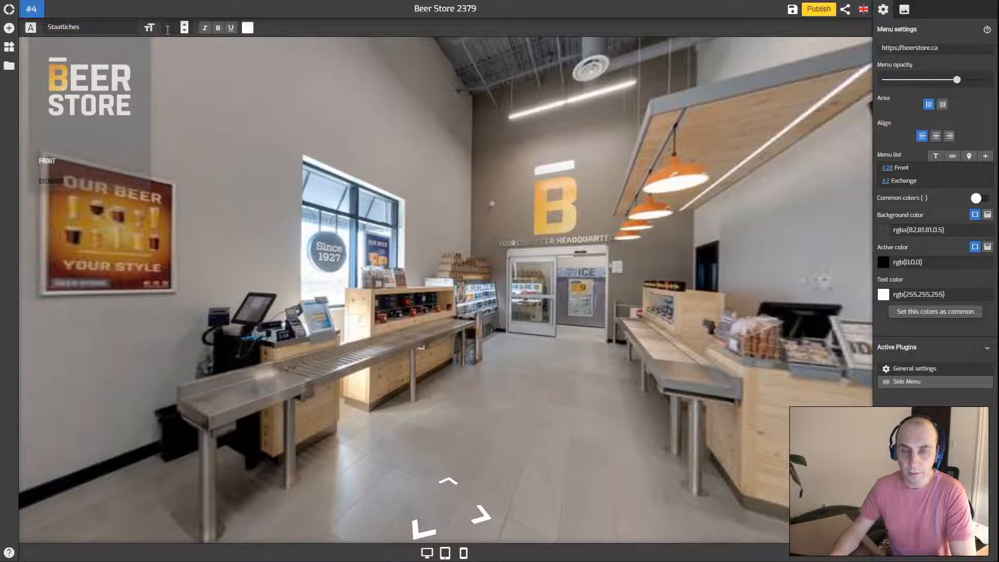
{"action": "type", "text": "42"}
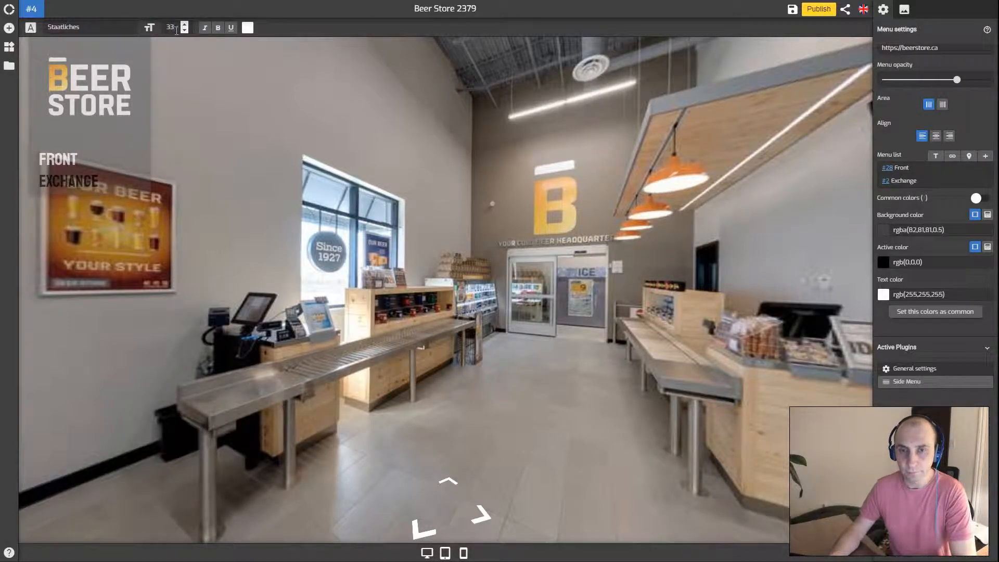
{"action": "key", "text": "BackSpace"}
{"action": "type", "text": "4"}
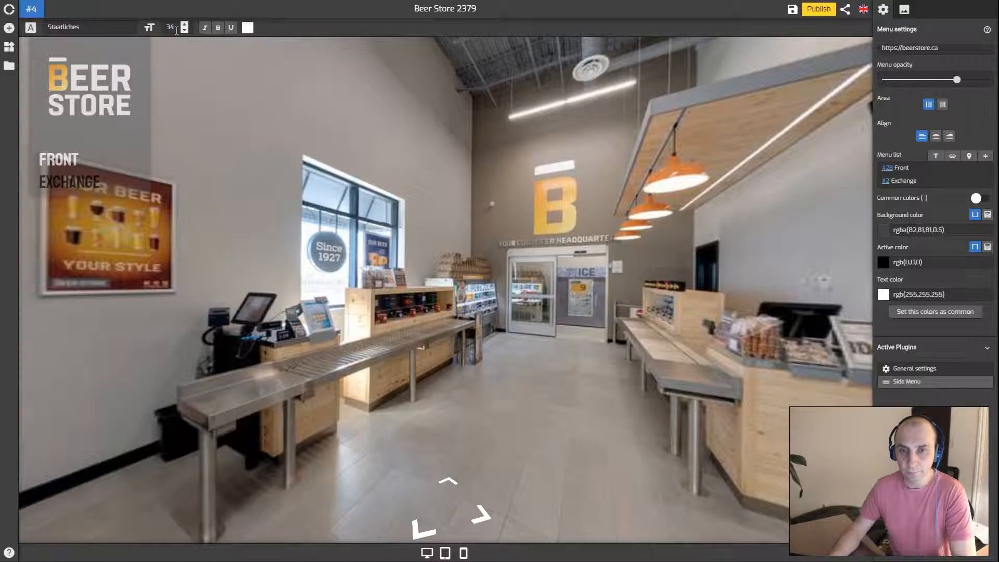
- Set the menu entries' font color to white in the text formatting options
{"action": "left_click", "coordinate": [247, 28]}
{"action": "left_click", "coordinate": [289, 53]}
{"action": "mouse_move", "coordinate": [289, 53]}
{"action": "left_mouse_down"}
{"action": "mouse_move", "coordinate": [341, 44]}
{"action": "mouse_move", "coordinate": [225, 27]}
{"action": "left_mouse_up"}
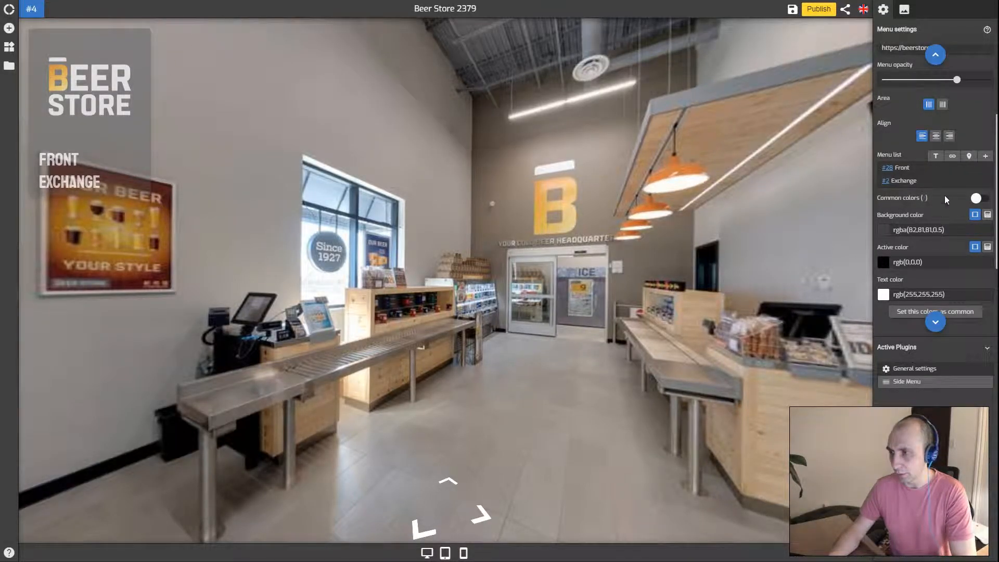
- Try bold, italic and underline on the menu entries' text and turn all three styles off again
{"action": "left_click", "coordinate": [972, 168]}
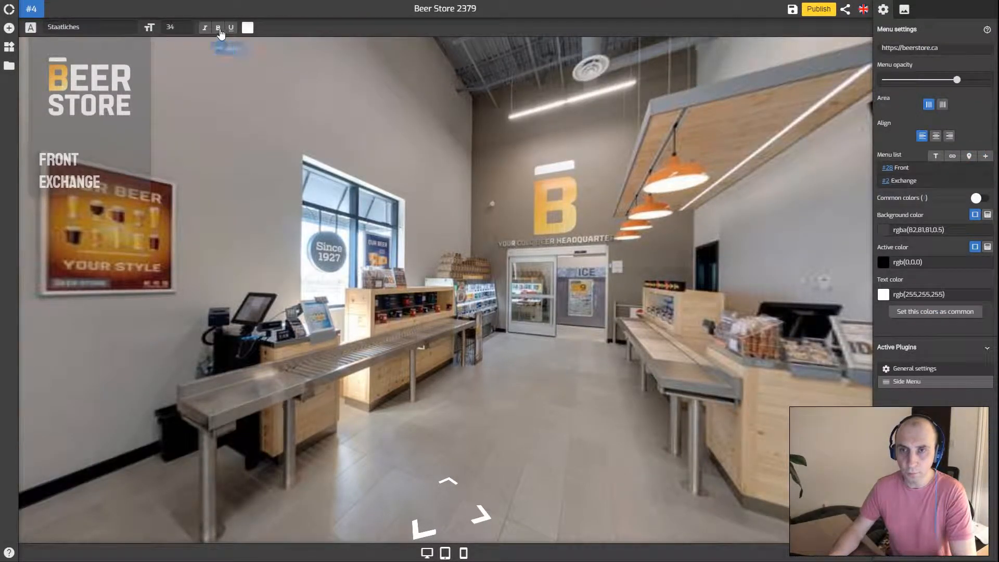
{"action": "left_click", "coordinate": [218, 28]}
{"action": "left_click", "coordinate": [205, 28]}
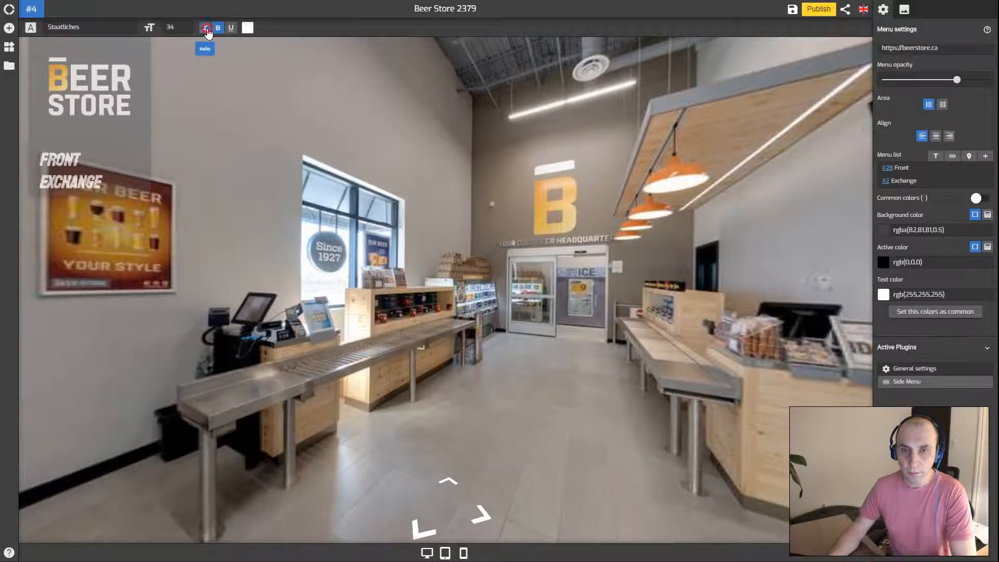
{"action": "left_click", "coordinate": [231, 28]}
{"action": "left_click", "coordinate": [219, 29]}
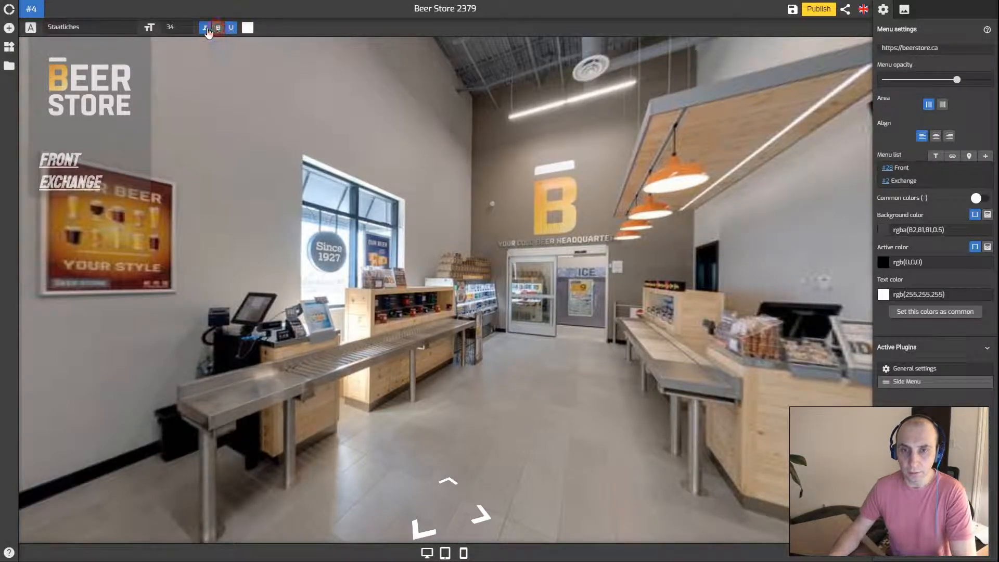
{"action": "left_click", "coordinate": [205, 29]}
{"action": "left_click", "coordinate": [230, 29]}
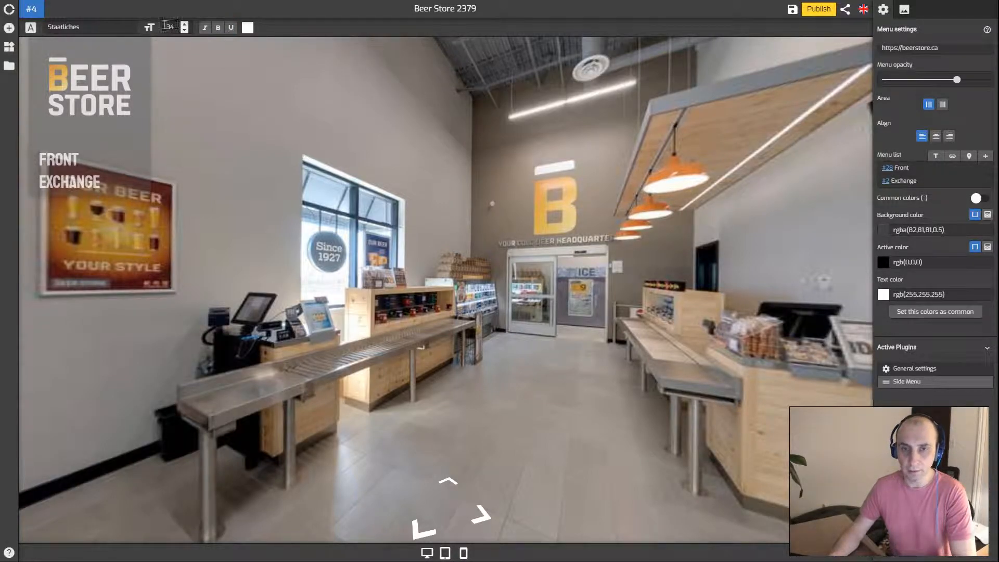
- Increase the menu entries' font size to 37
{"action": "scroll", "coordinate": [170, 24], "scroll_direction": "up", "scroll_amount": 4}
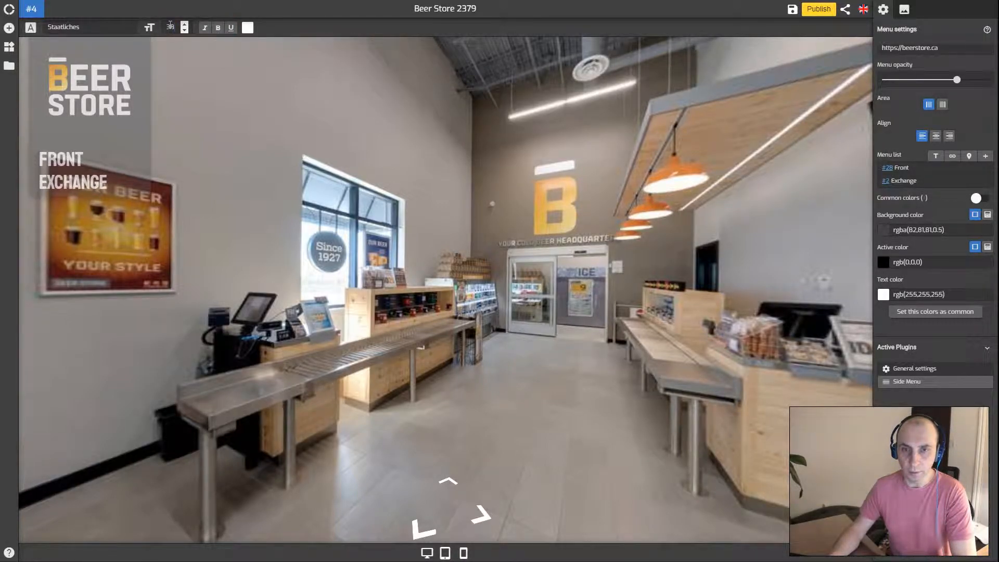
{"action": "scroll", "coordinate": [170, 24], "scroll_direction": "down", "scroll_amount": 1}
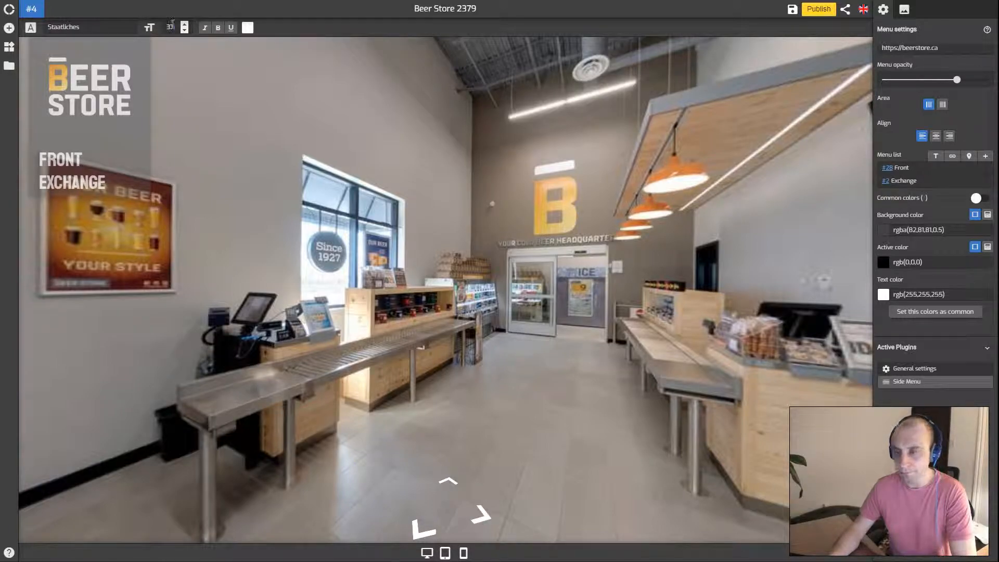
{"action": "left_click", "coordinate": [906, 153]}
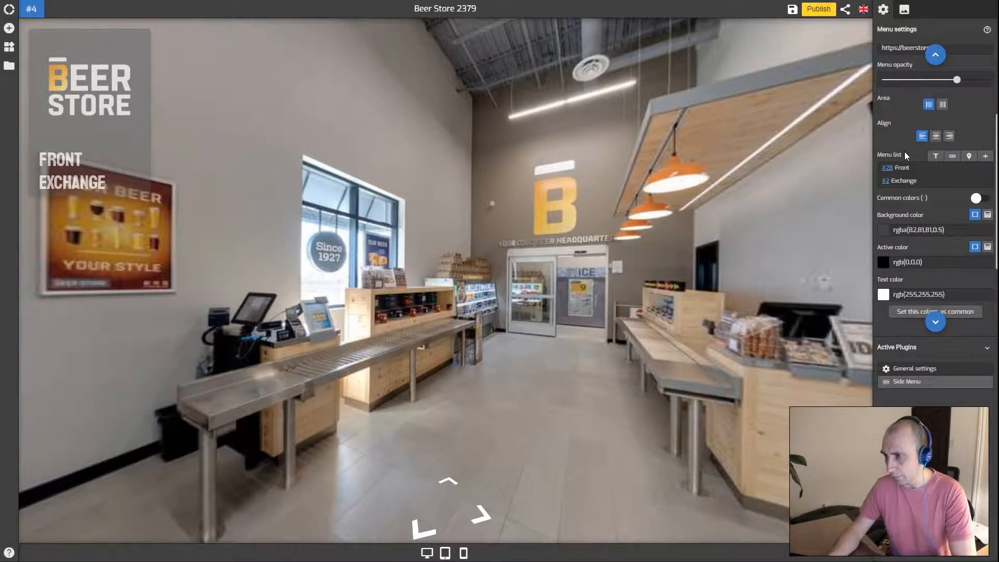
- Raise the opacity of the side menu's background color to 0.83, keeping rgb 82,81,81
{"action": "scroll", "coordinate": [919, 170], "scroll_direction": "down", "scroll_amount": 1}
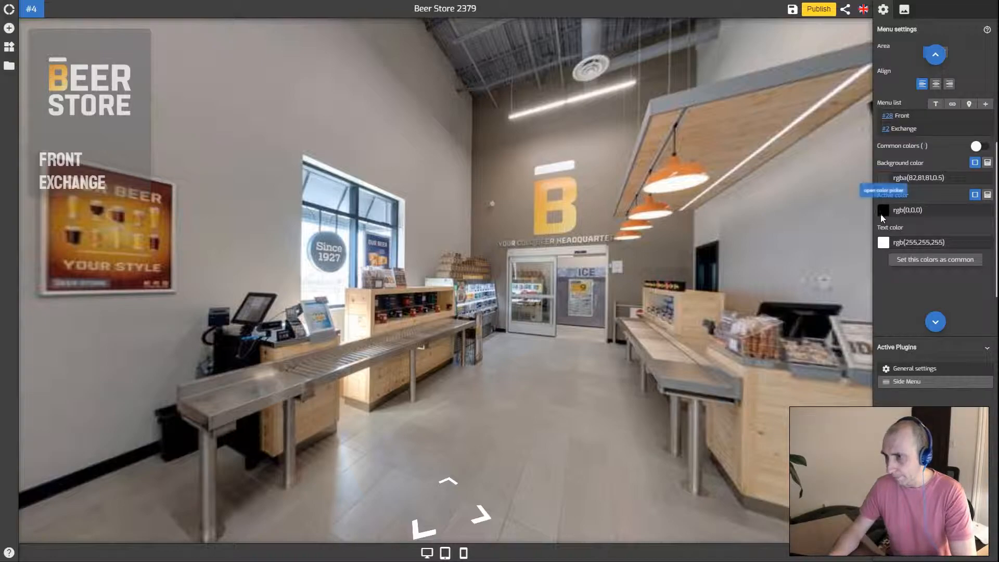
{"action": "left_click", "coordinate": [884, 179]}
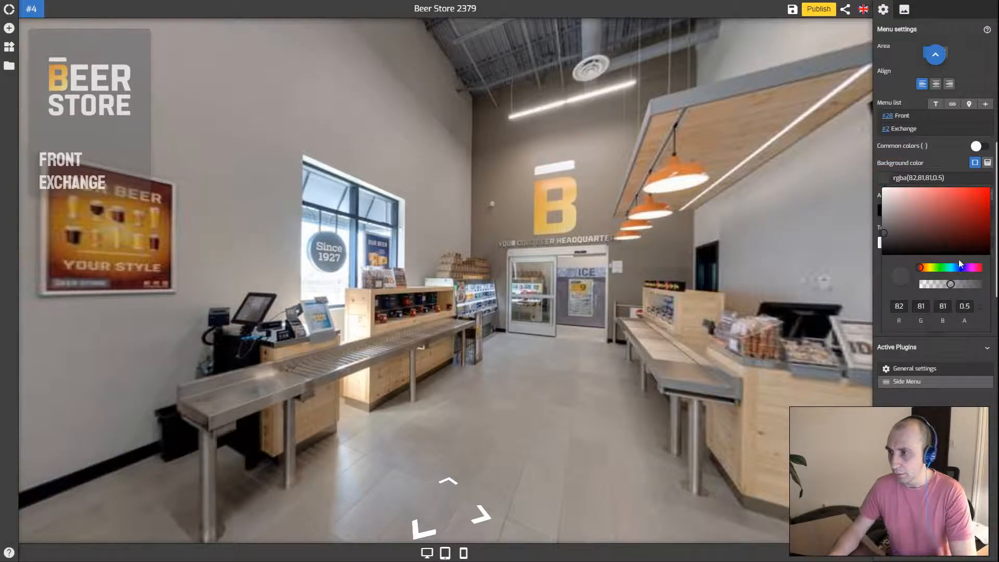
{"action": "left_click_drag", "start_coordinate": [950, 284], "coordinate": [972, 284]}
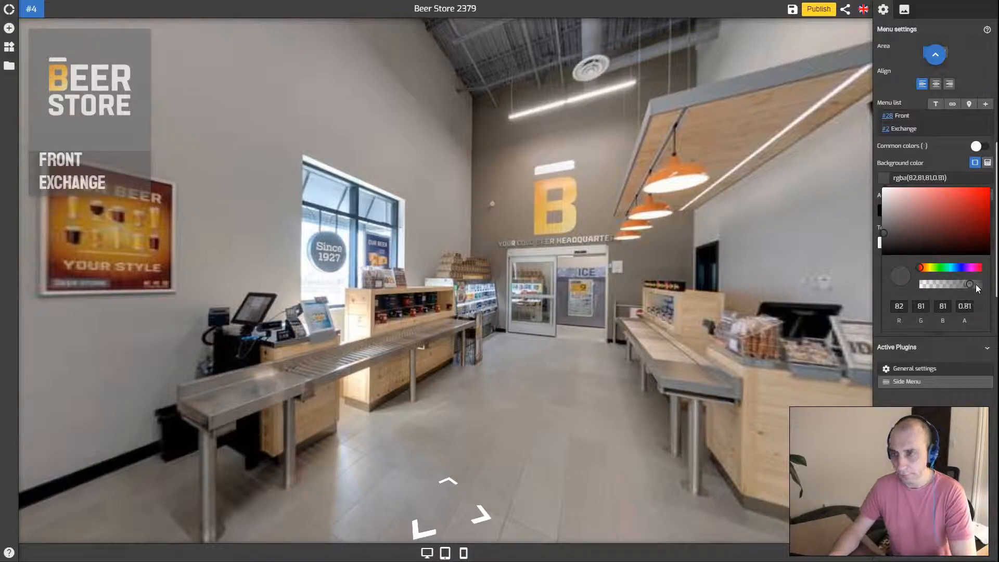
{"action": "left_click", "coordinate": [941, 166]}
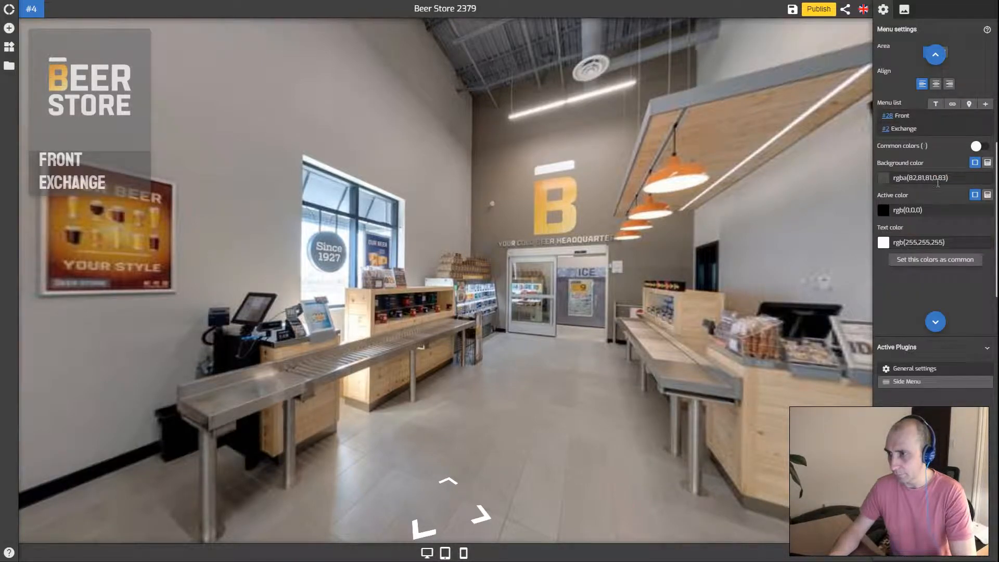
- Set the side menu's overall opacity to 0.90
{"action": "scroll", "coordinate": [938, 183], "scroll_direction": "down", "scroll_amount": 1}
{"action": "scroll", "coordinate": [932, 188], "scroll_direction": "up", "scroll_amount": 1}
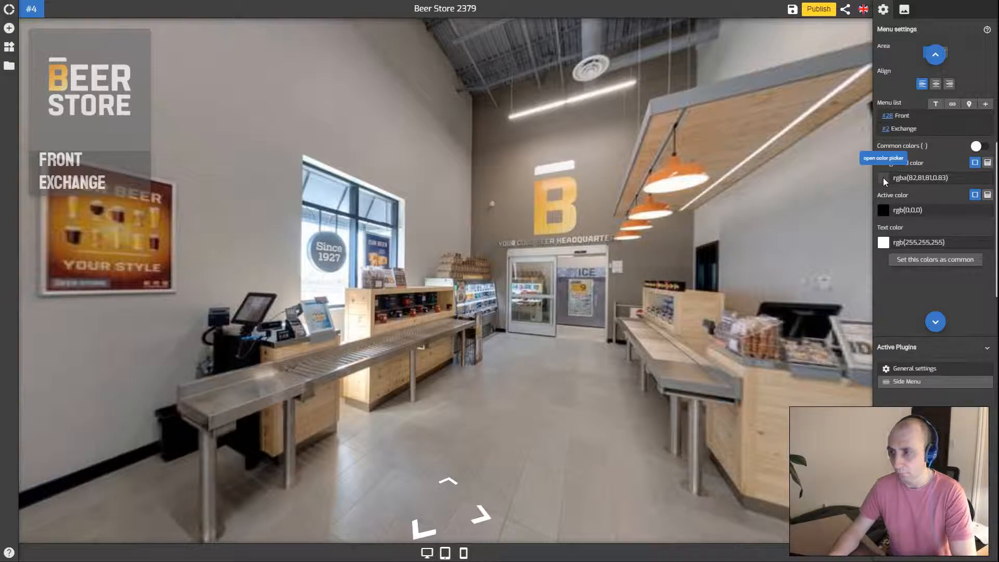
{"action": "scroll", "coordinate": [931, 152], "scroll_direction": "up", "scroll_amount": 3}
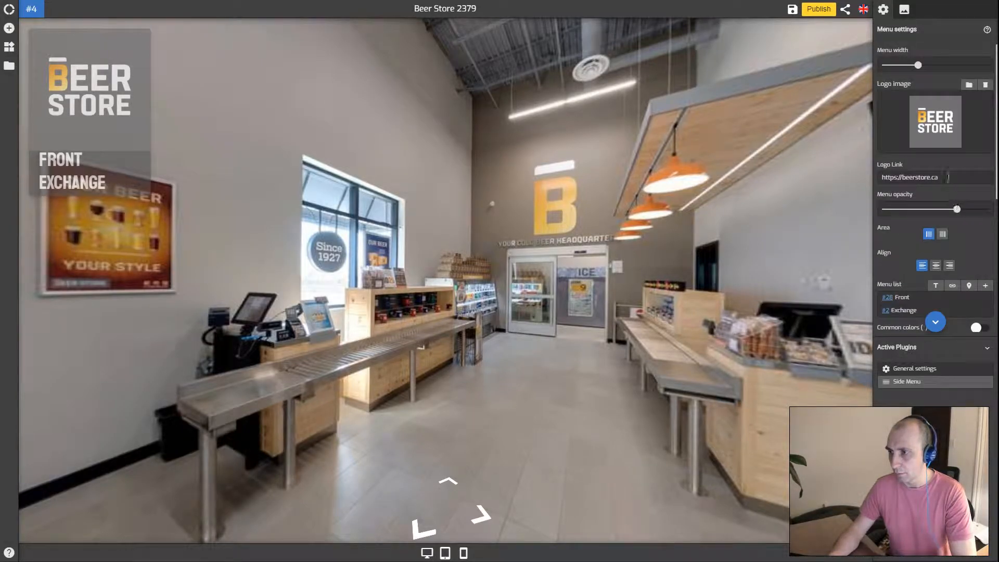
{"action": "left_click_drag", "start_coordinate": [956, 209], "coordinate": [973, 209]}
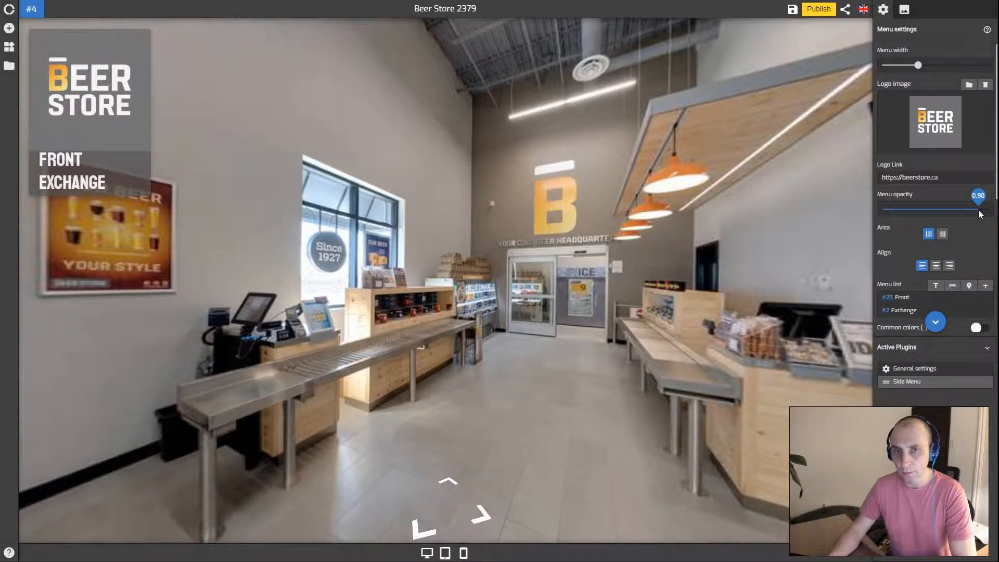
- Make the side menu's background color fully opaque and lighten it to rgb(114,110,110)
{"action": "scroll", "coordinate": [935, 221], "scroll_direction": "down", "scroll_amount": 5}
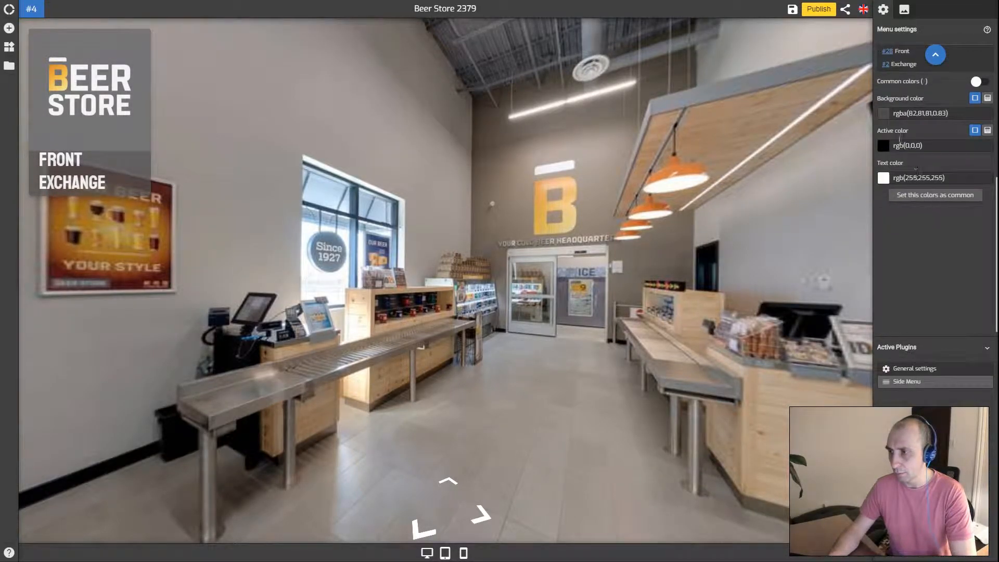
{"action": "left_click", "coordinate": [889, 117]}
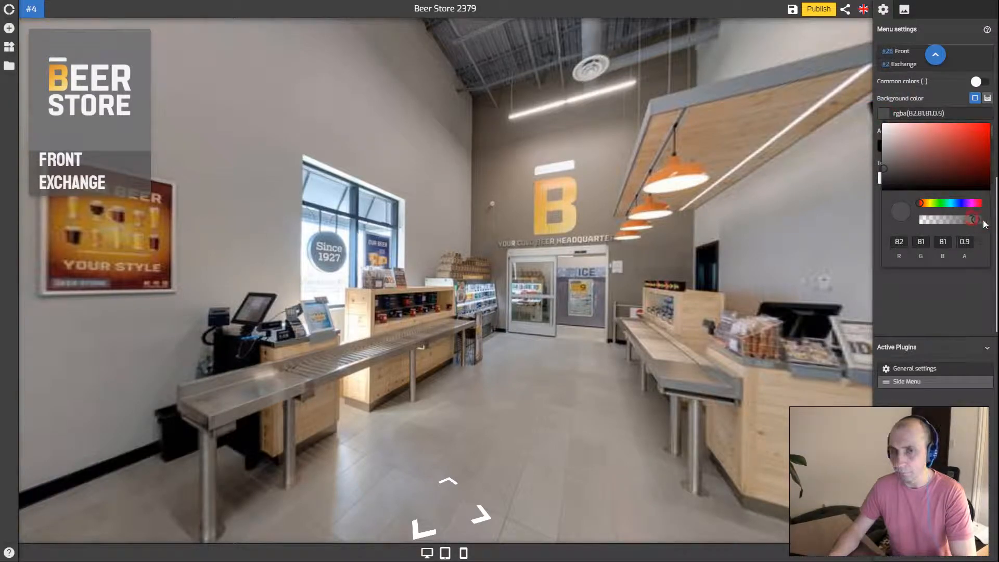
{"action": "left_click_drag", "start_coordinate": [982, 219], "coordinate": [986, 220]}
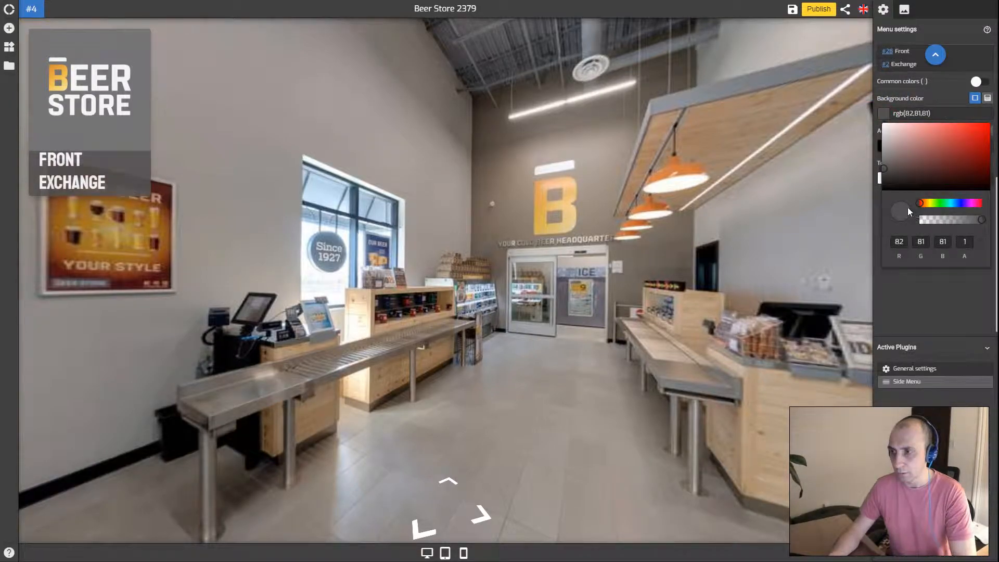
{"action": "left_click_drag", "start_coordinate": [886, 185], "coordinate": [884, 161]}
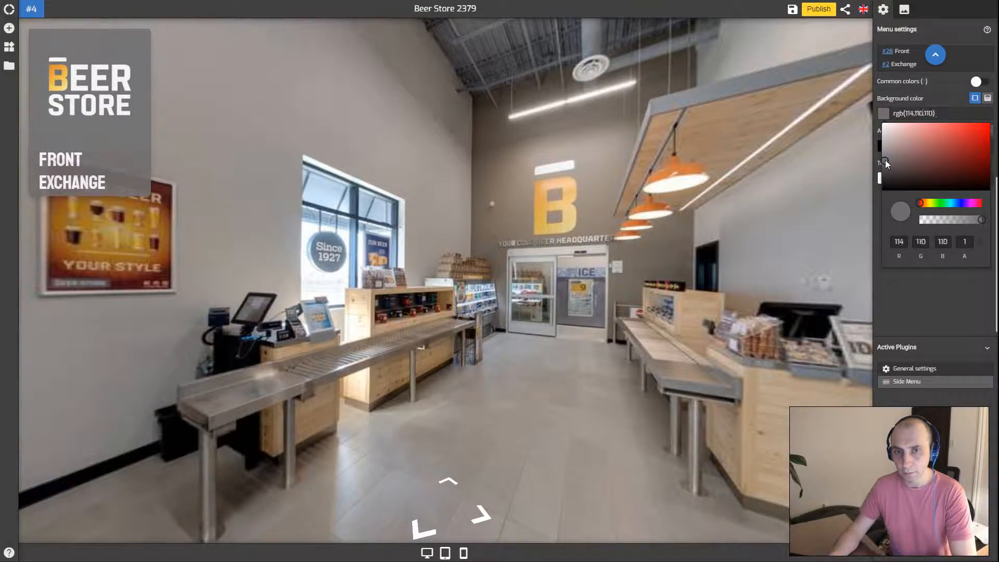
{"action": "left_click_drag", "start_coordinate": [885, 161], "coordinate": [885, 161]}
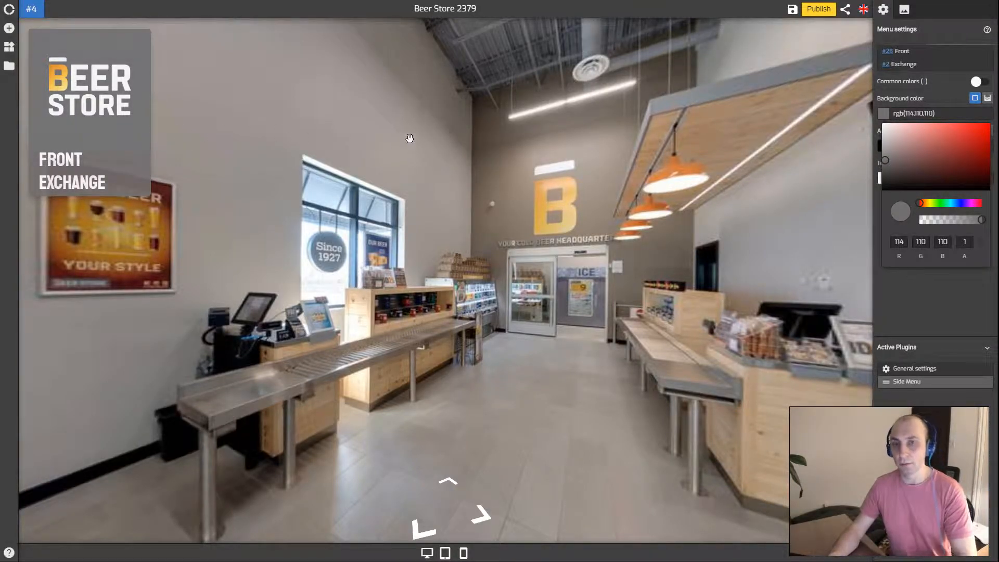
{"action": "left_click", "coordinate": [941, 101]}
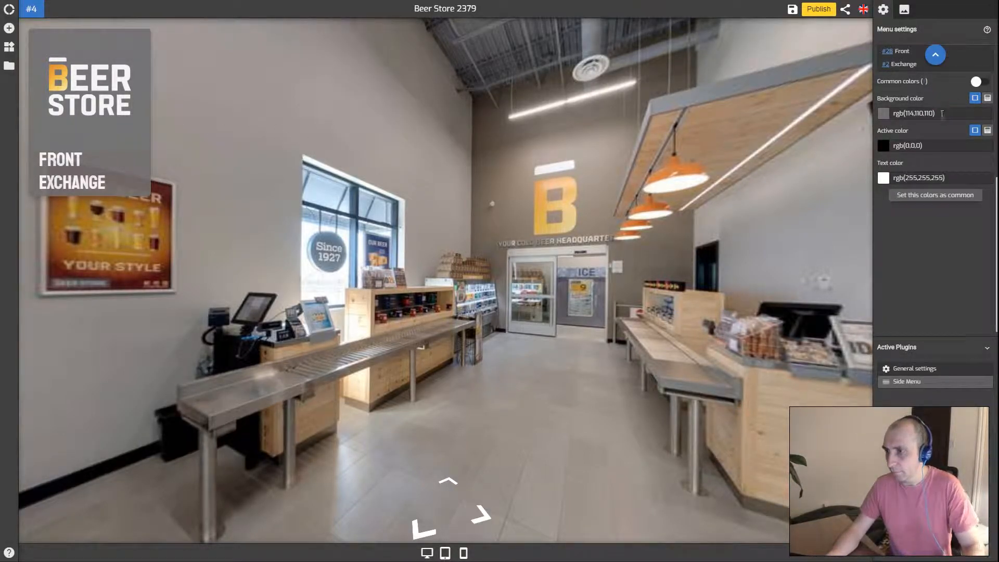
- Add a plain text entry named Beer to the menu list below Exchange
{"action": "scroll", "coordinate": [932, 230], "scroll_direction": "up", "scroll_amount": 5}
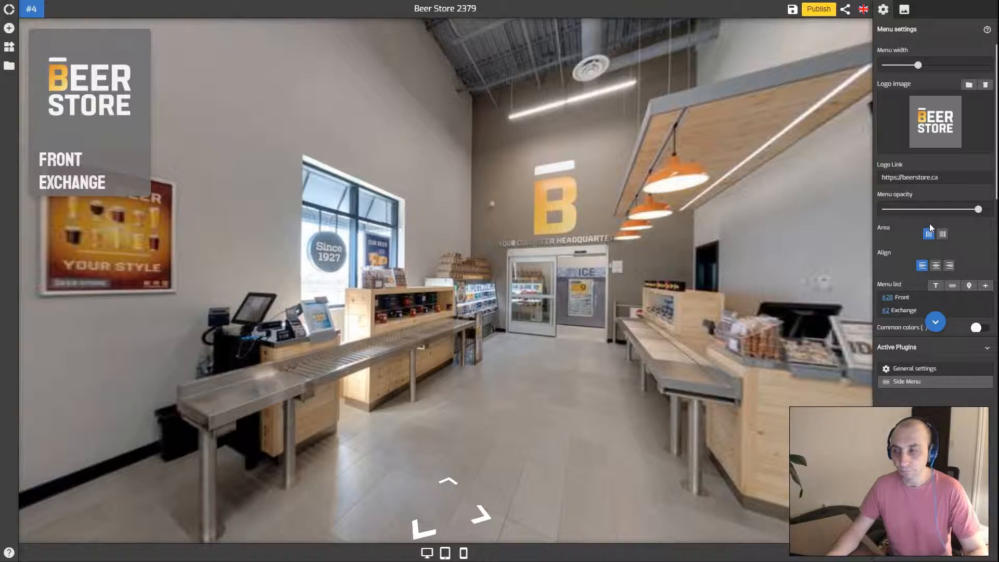
{"action": "scroll", "coordinate": [929, 224], "scroll_direction": "down", "scroll_amount": 5}
{"action": "scroll", "coordinate": [928, 223], "scroll_direction": "up", "scroll_amount": 3}
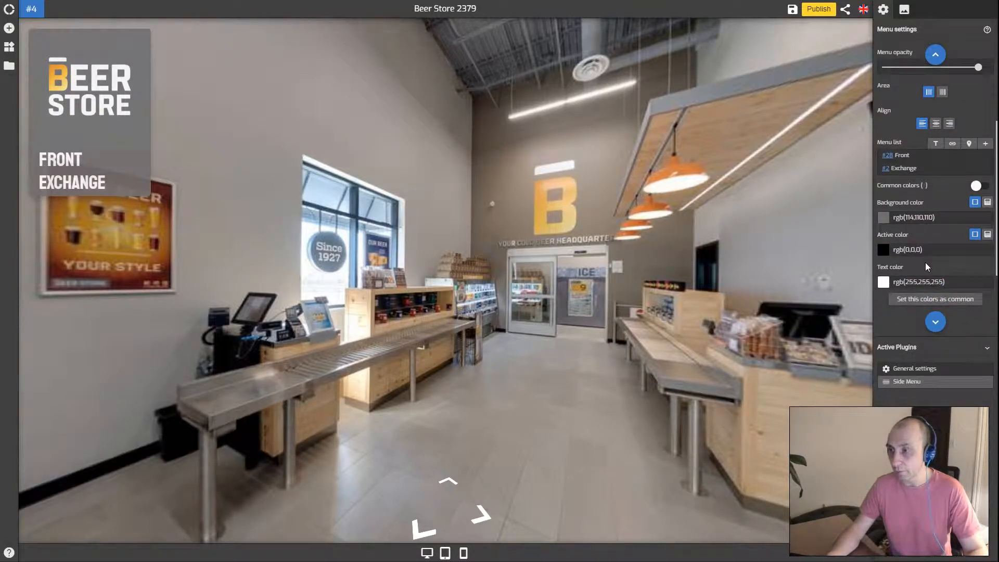
{"action": "scroll", "coordinate": [925, 257], "scroll_direction": "up", "scroll_amount": 2}
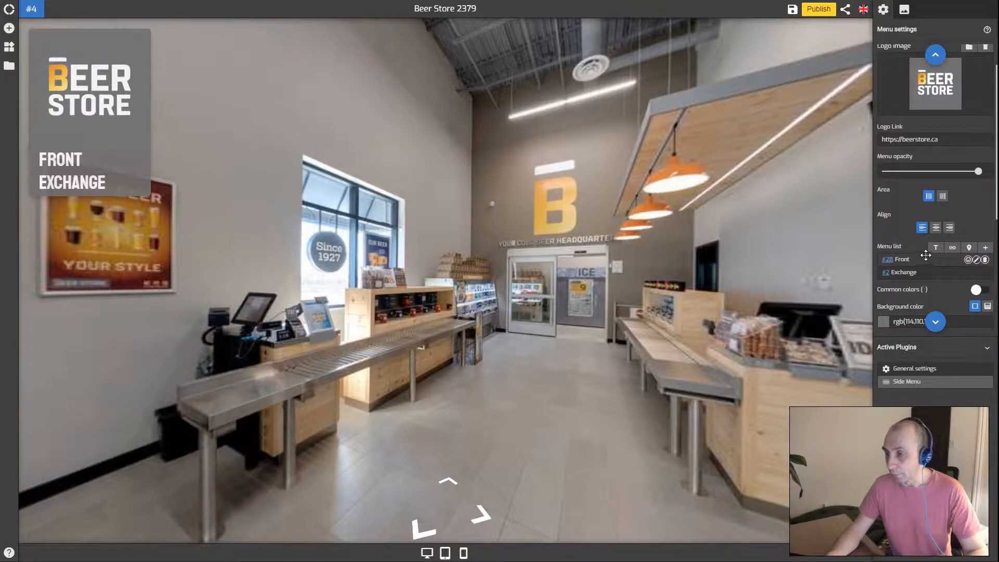
{"action": "scroll", "coordinate": [925, 255], "scroll_direction": "down", "scroll_amount": 1}
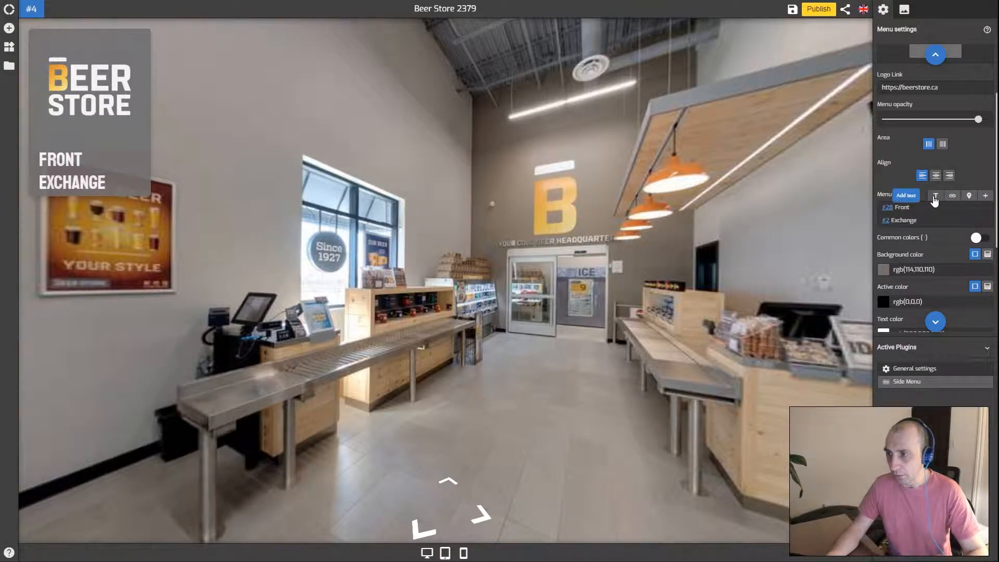
{"action": "left_click", "coordinate": [934, 197]}
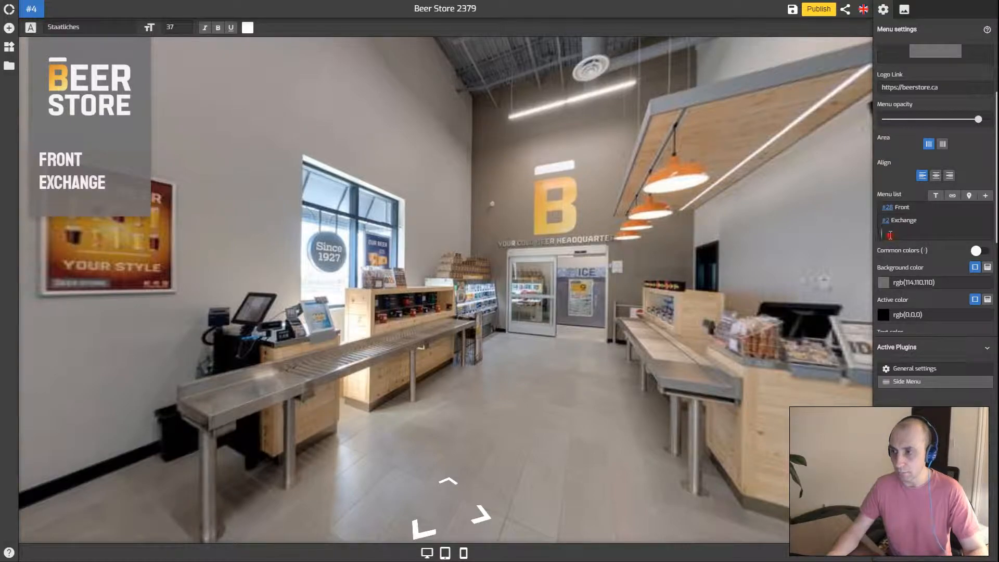
{"action": "type", "text": "Be"}
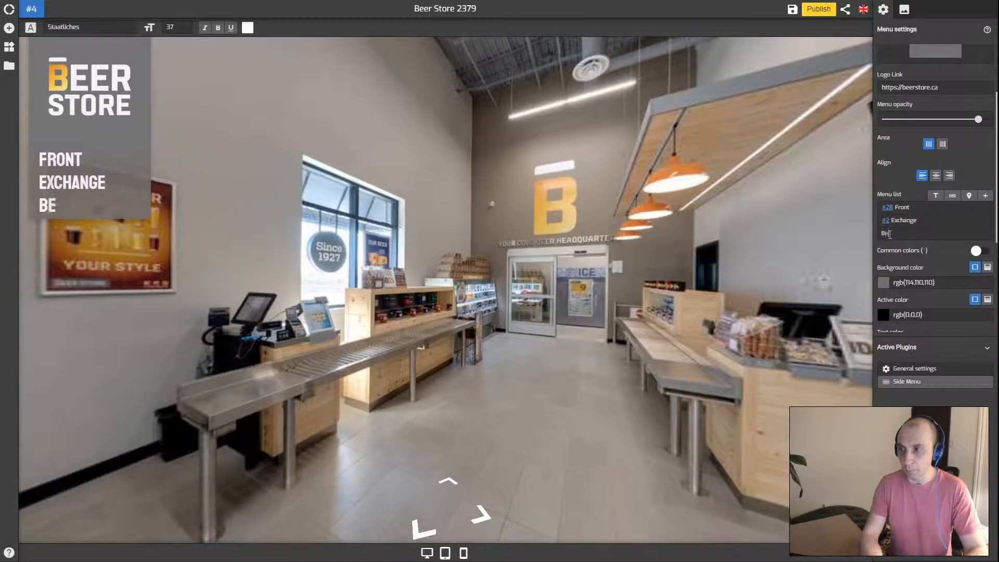
{"action": "type", "text": "er"}
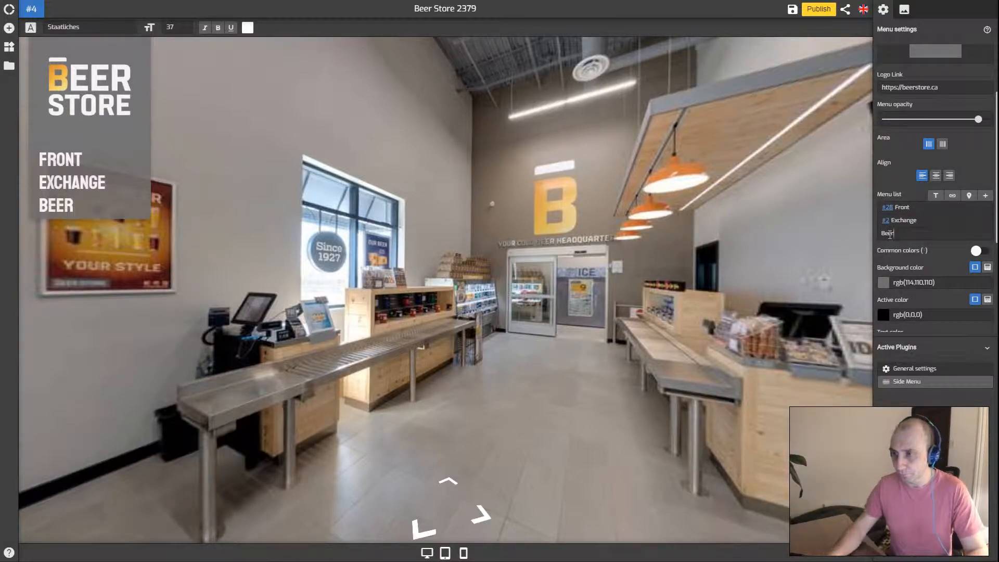
{"action": "left_click_drag", "start_coordinate": [932, 219], "coordinate": [904, 231]}
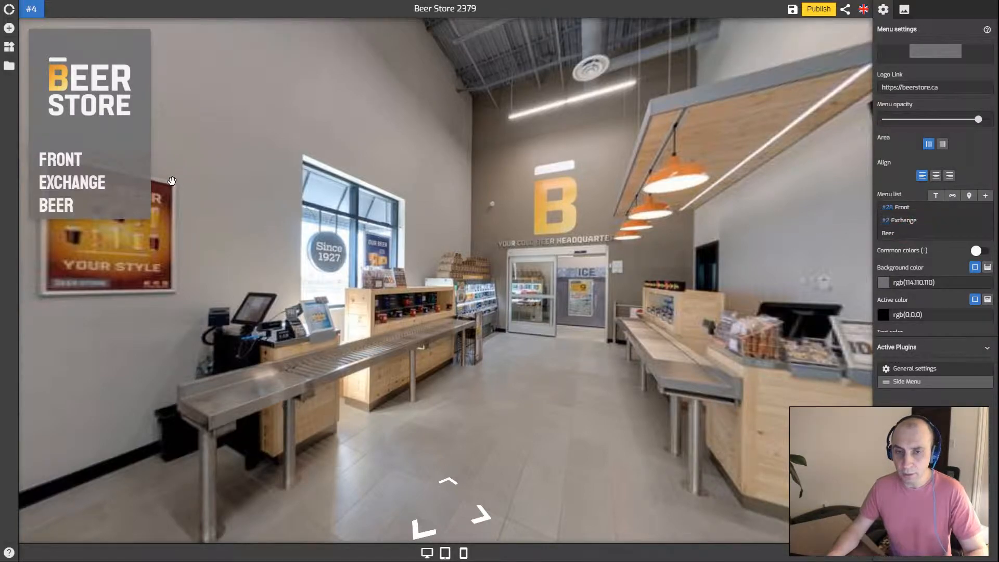
- Test the Beer, Exchange and Front entries in the side menu, ending on the Exchange panorama
{"action": "left_click", "coordinate": [61, 210]}
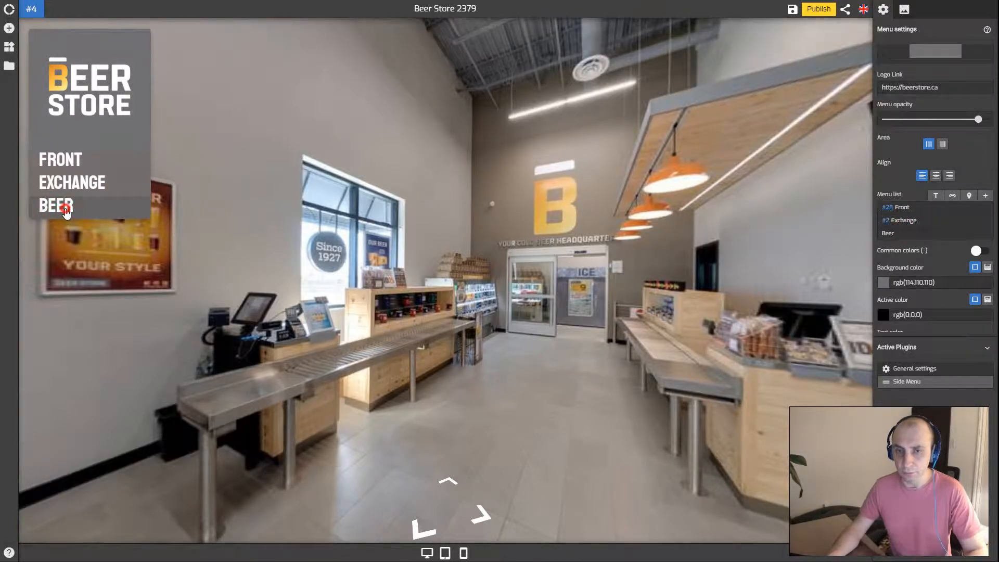
{"action": "left_click", "coordinate": [94, 186]}
{"action": "left_click", "coordinate": [61, 160]}
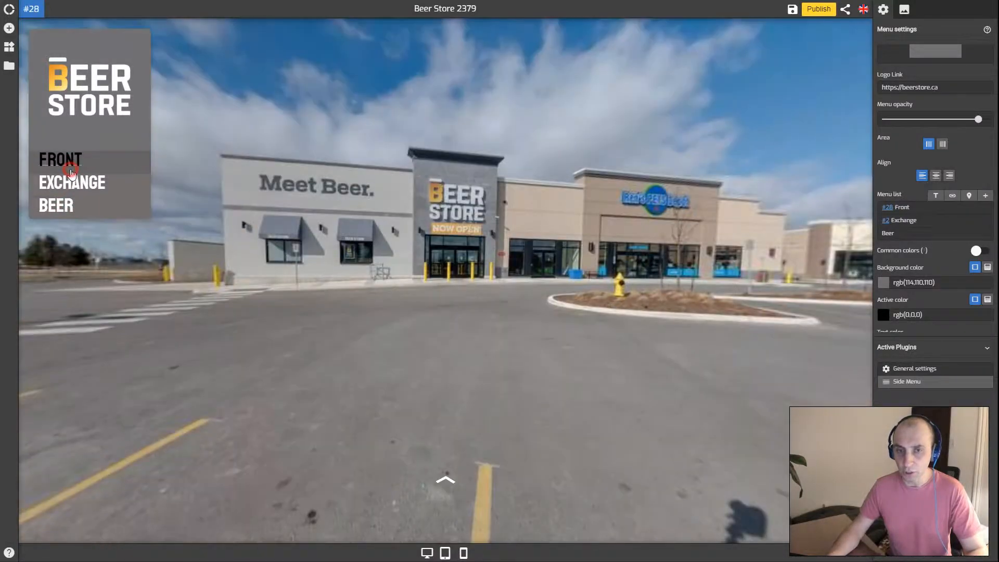
{"action": "left_click", "coordinate": [68, 205]}
{"action": "left_click", "coordinate": [70, 186]}
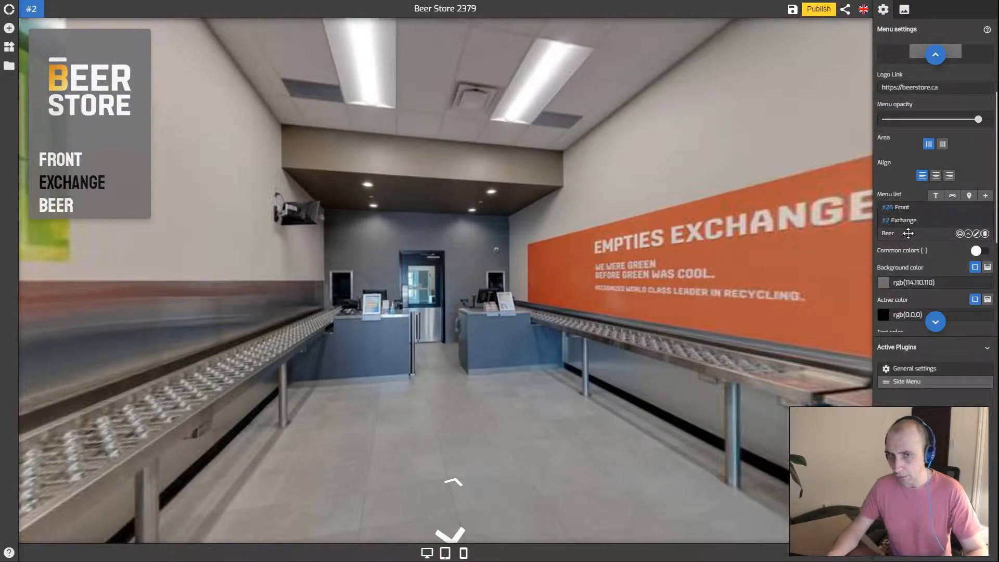
- Walk through the tour from the Exchange panorama into the beer fridge to the Coors Light display in panorama #13
{"action": "scroll", "coordinate": [907, 233], "scroll_direction": "down", "scroll_amount": 1}
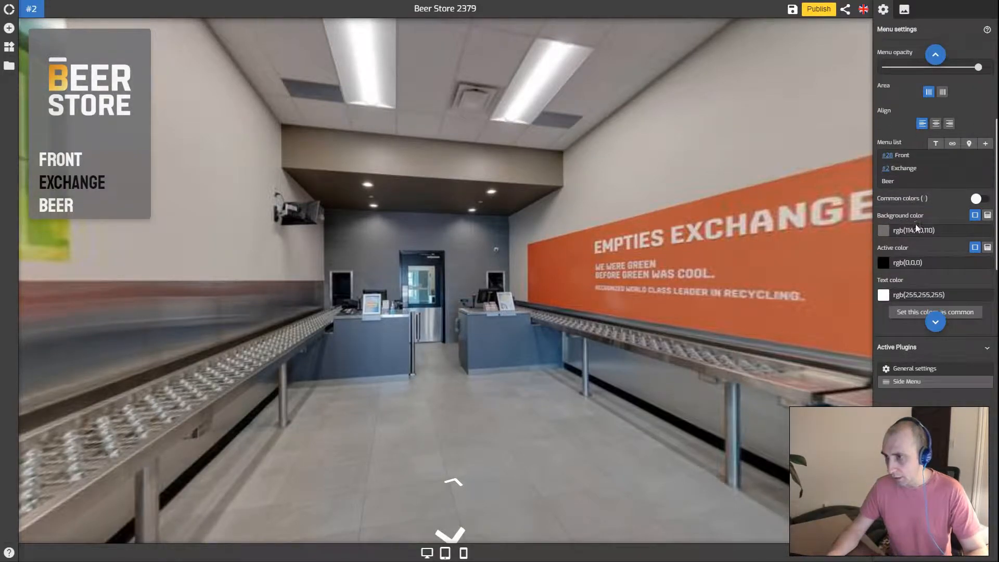
{"action": "scroll", "coordinate": [916, 206], "scroll_direction": "up", "scroll_amount": 1}
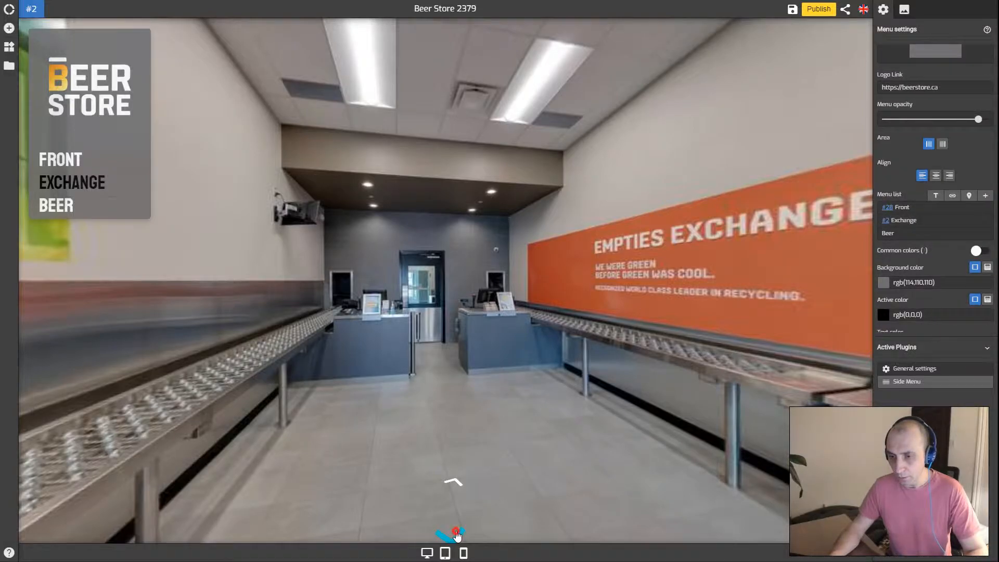
{"action": "left_click", "coordinate": [457, 536]}
{"action": "left_click", "coordinate": [409, 512]}
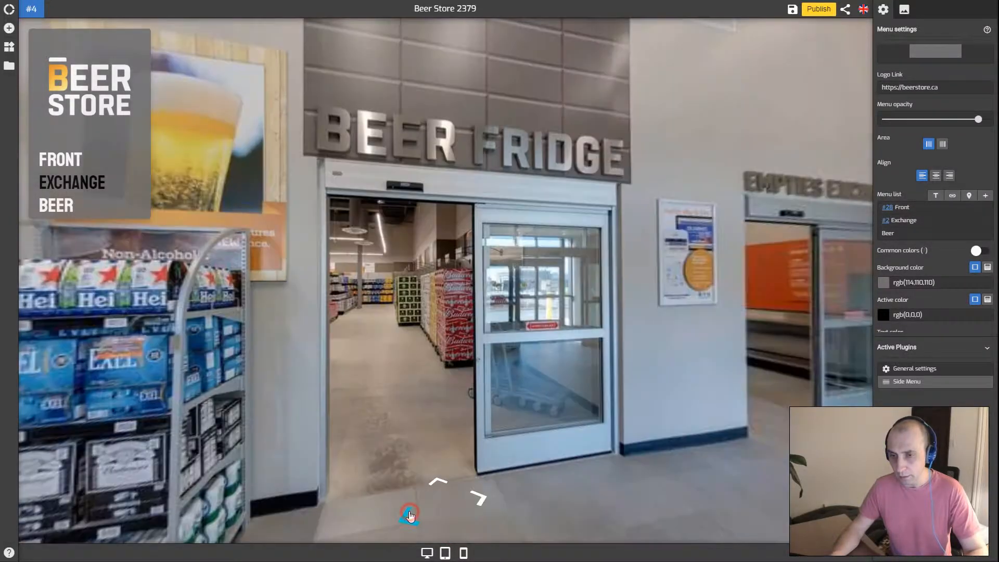
{"action": "left_click", "coordinate": [439, 484]}
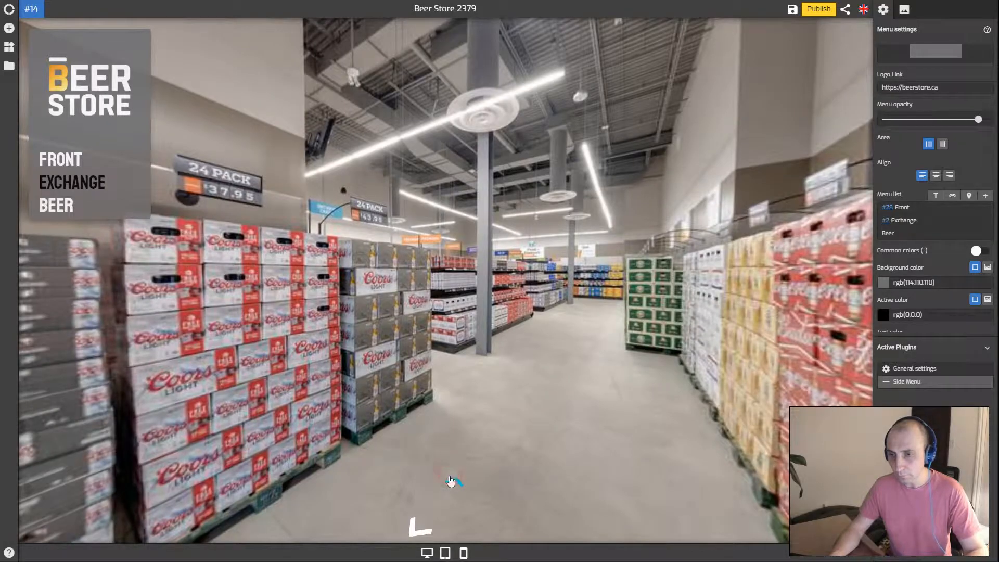
{"action": "left_click", "coordinate": [453, 481]}
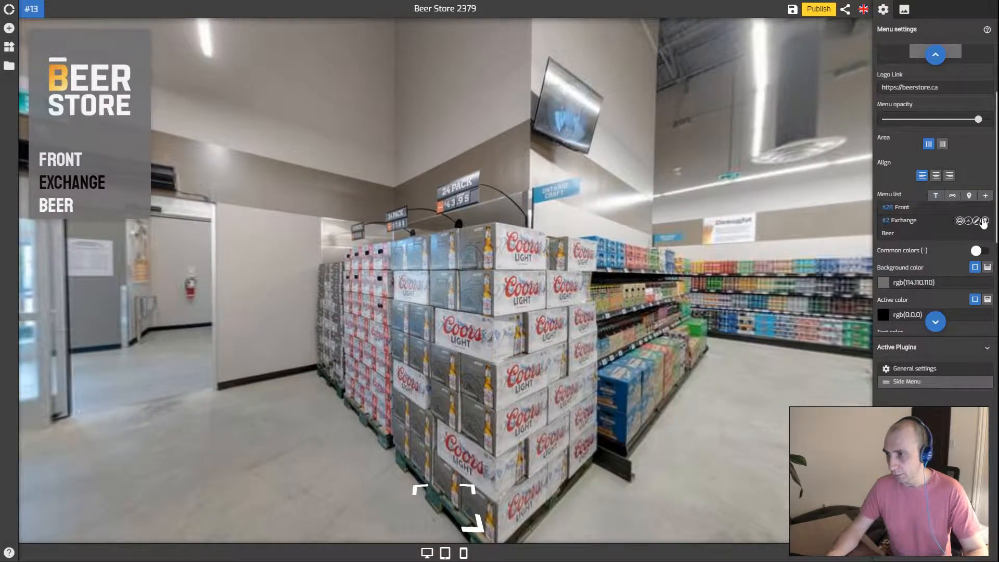
- Add the current panorama #13 to the menu list as Coors and nest it under Beer
{"action": "left_click", "coordinate": [985, 196]}
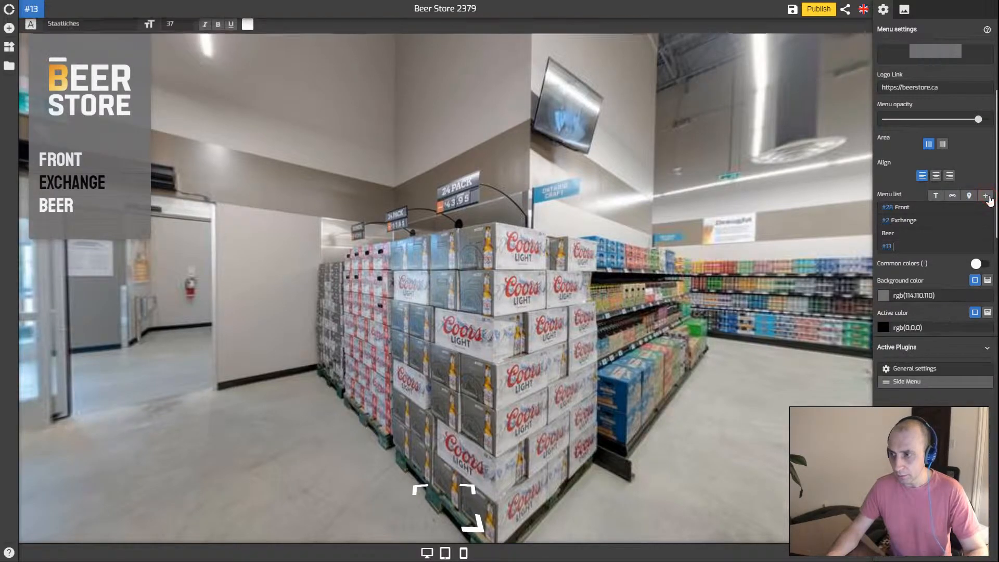
{"action": "left_click", "coordinate": [912, 244]}
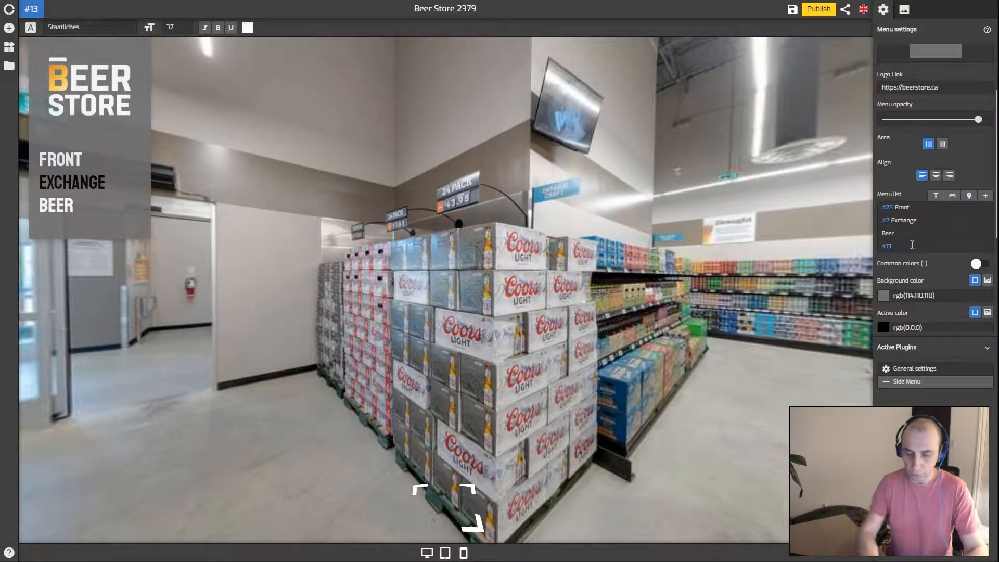
{"action": "type", "text": "Coors"}
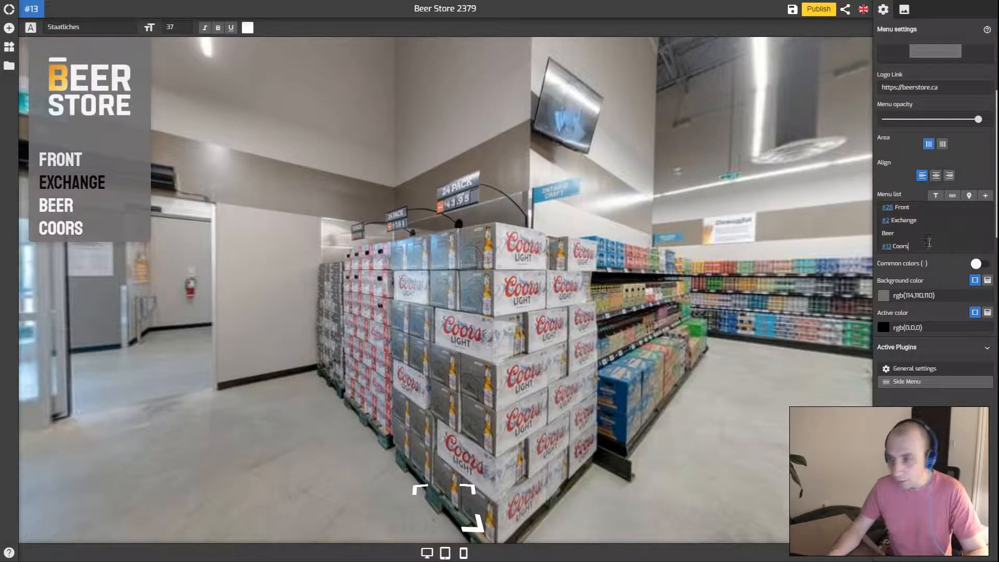
{"action": "left_click", "coordinate": [935, 234]}
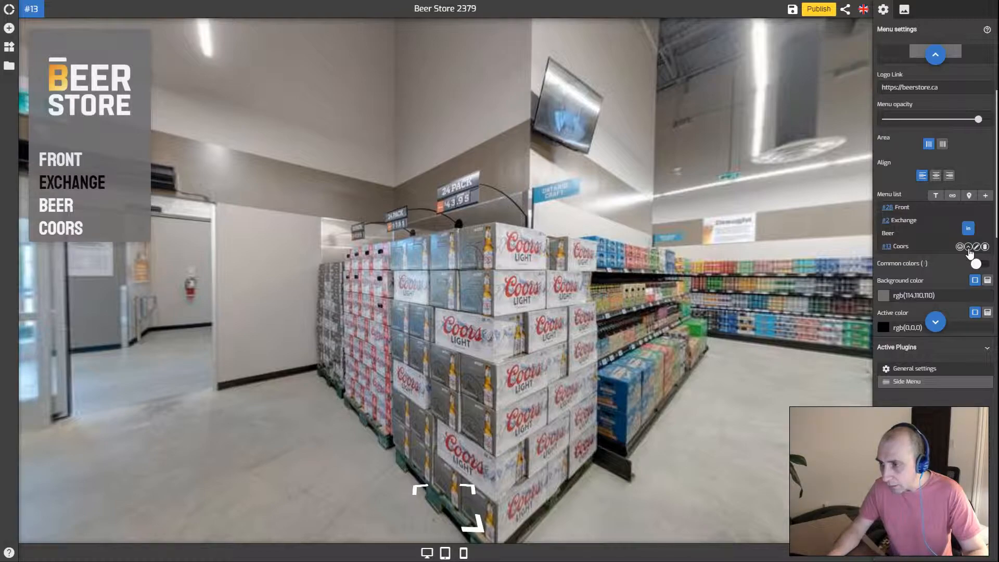
{"action": "left_click", "coordinate": [967, 248]}
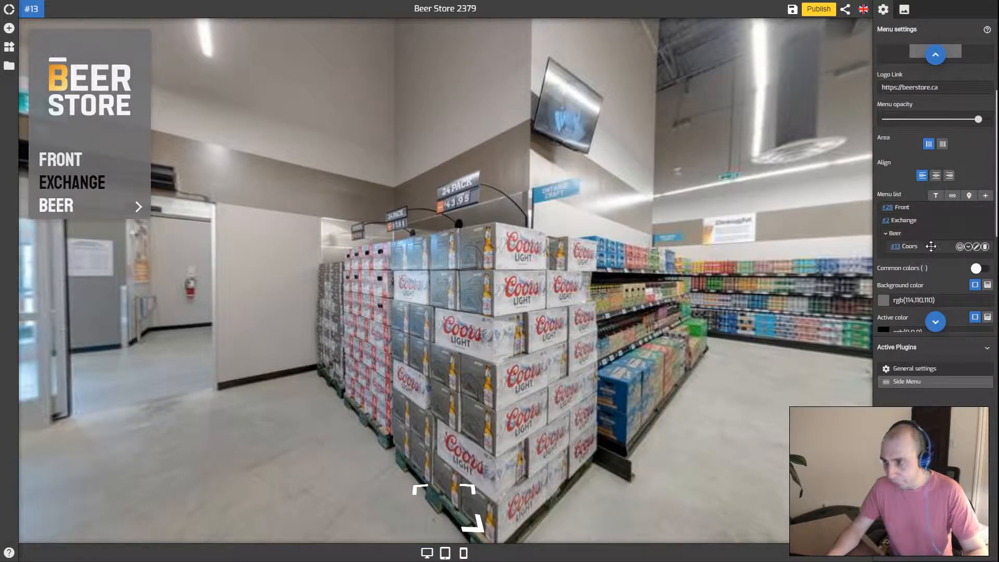
- Move on through the store to the Canadian beer display in panorama #21
{"action": "left_click", "coordinate": [471, 489]}
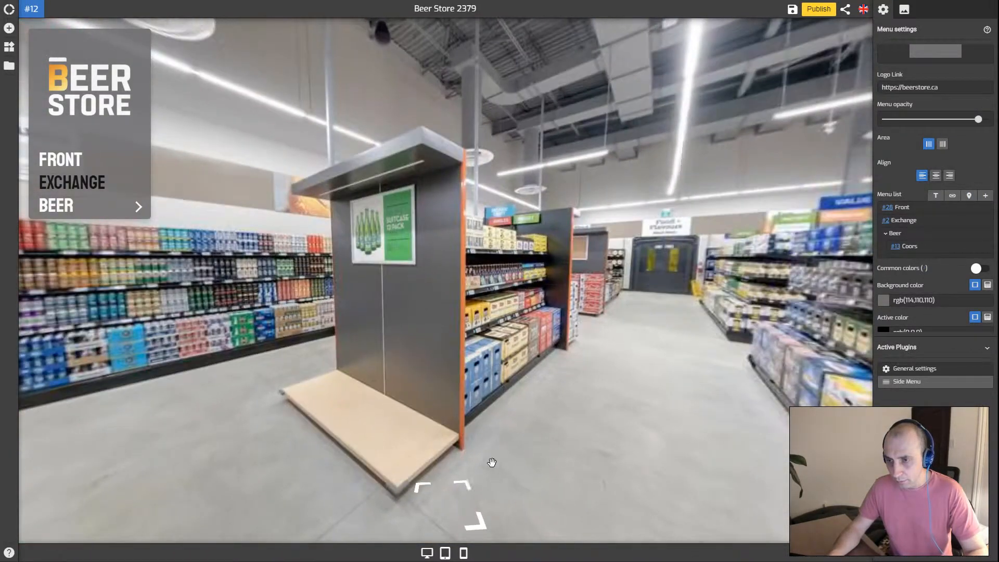
{"action": "left_click", "coordinate": [468, 485]}
{"action": "left_click", "coordinate": [463, 485]}
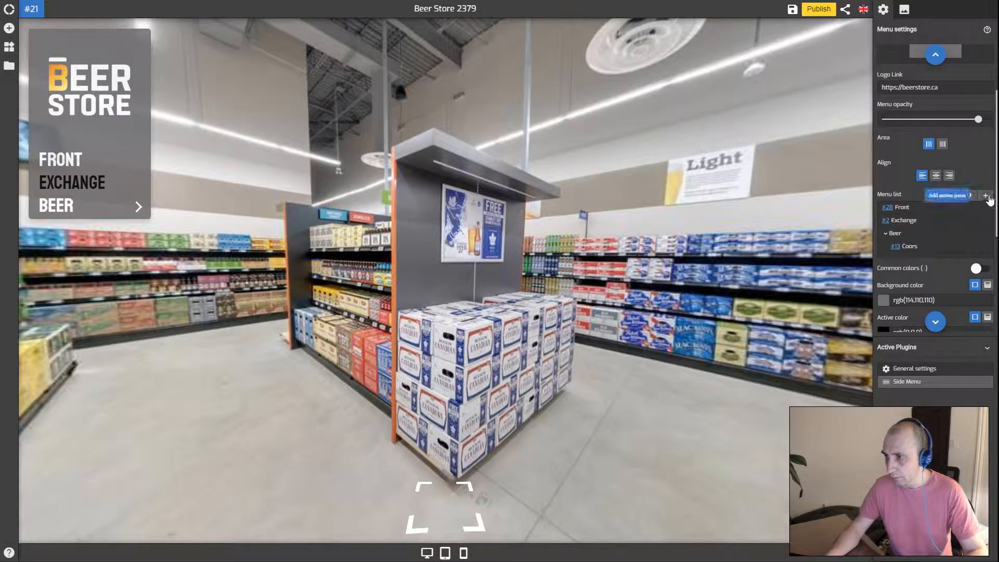
- Add panorama #21 to the menu list as Canadian, nested under Beer, and expand the Beer submenu in the side menu
{"action": "left_click", "coordinate": [988, 199]}
{"action": "type", "text": "C"}
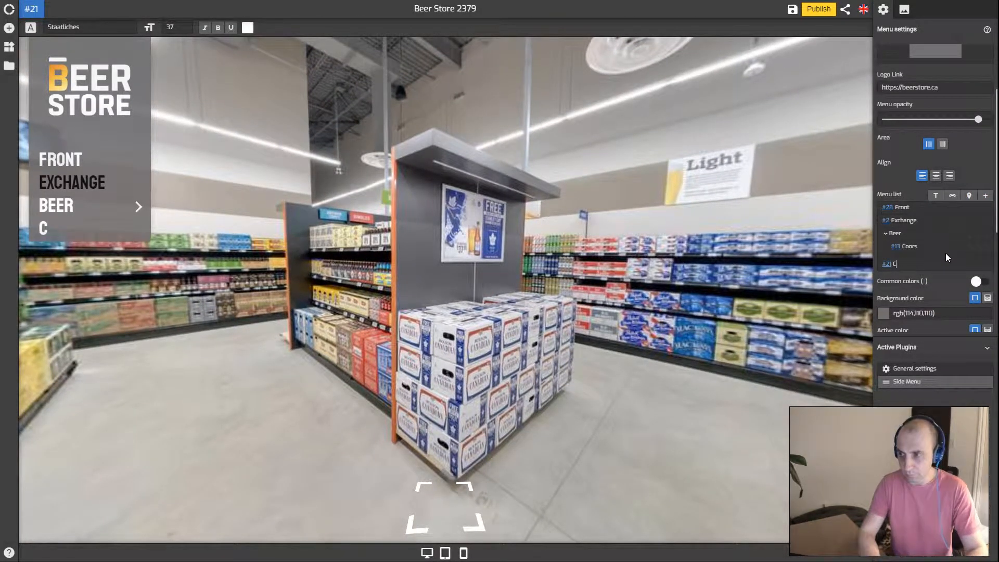
{"action": "type", "text": "anadian"}
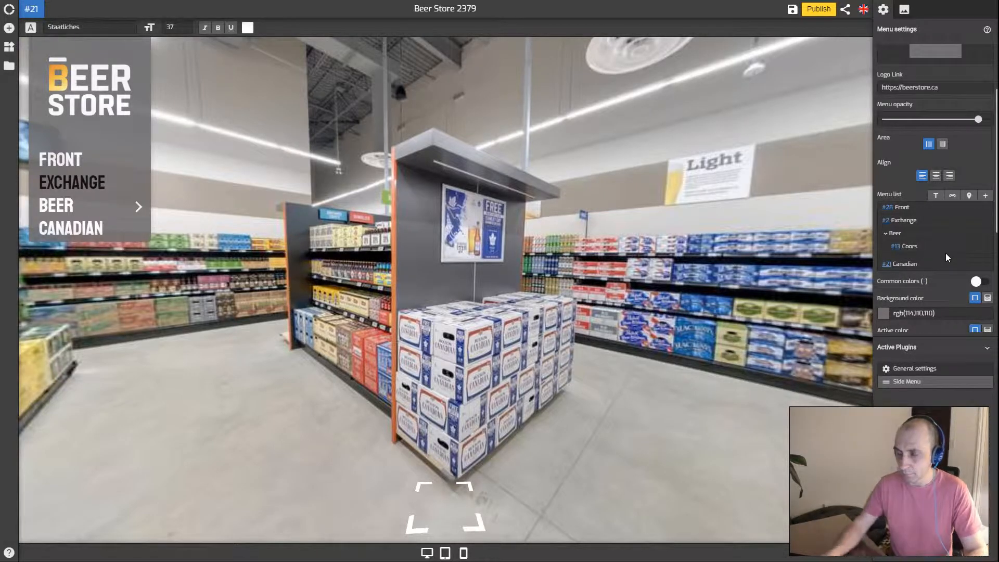
{"action": "key", "text": "Return"}
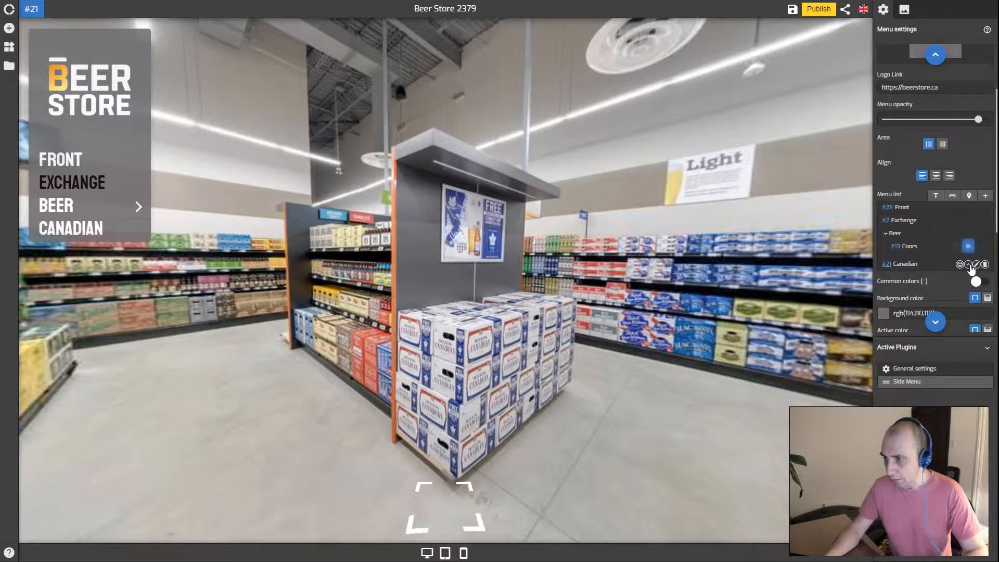
{"action": "left_click_drag", "start_coordinate": [928, 264], "coordinate": [969, 268]}
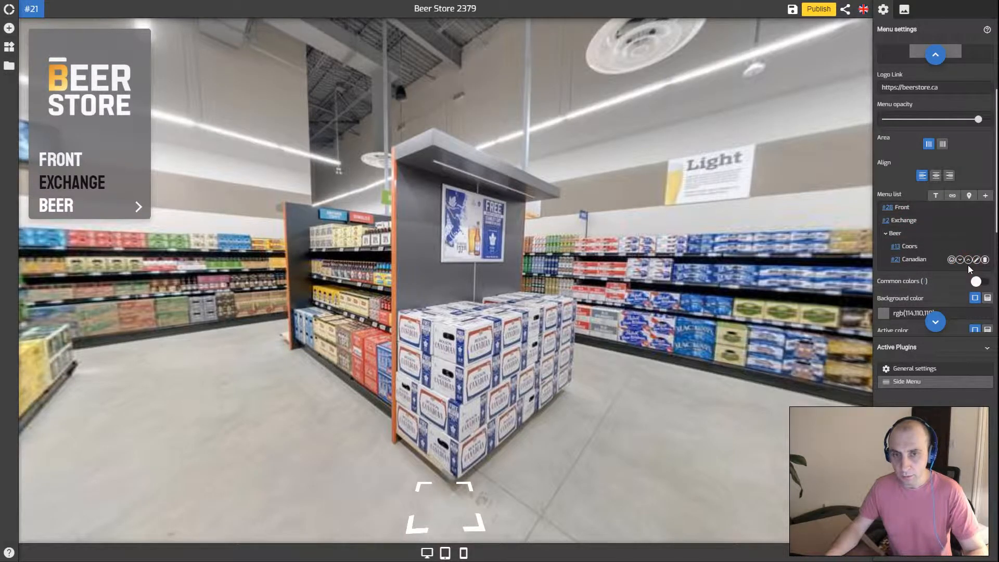
{"action": "left_click", "coordinate": [146, 212]}
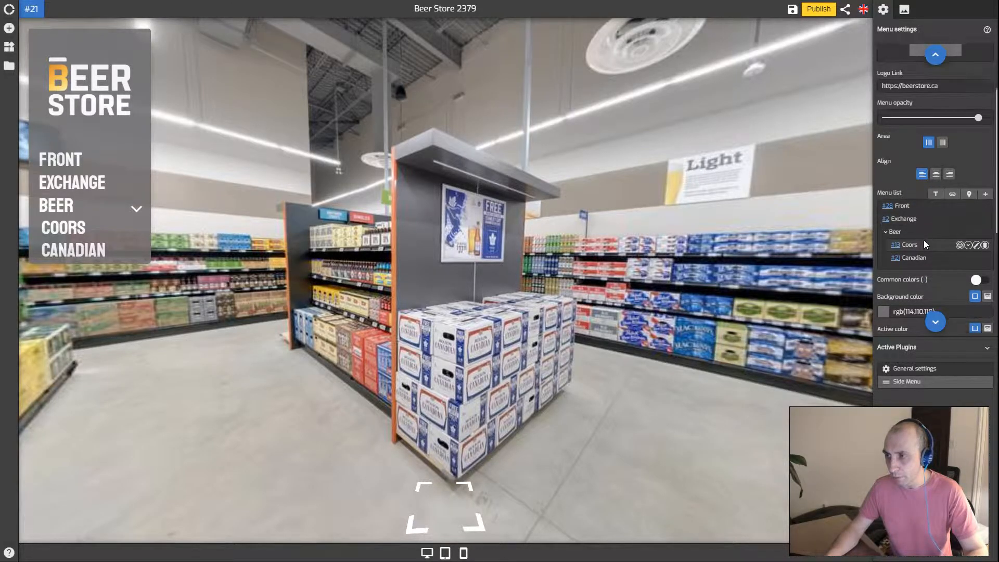
- Add a link entry named Website to the end of the menu list
{"action": "scroll", "coordinate": [928, 229], "scroll_direction": "down", "scroll_amount": 2}
{"action": "scroll", "coordinate": [930, 221], "scroll_direction": "up", "scroll_amount": 2}
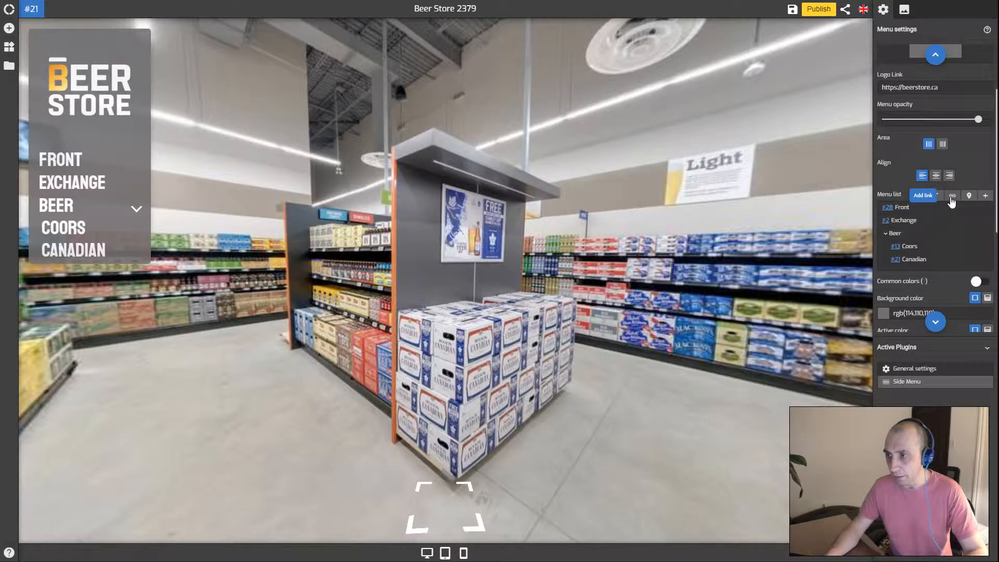
{"action": "left_click", "coordinate": [951, 201]}
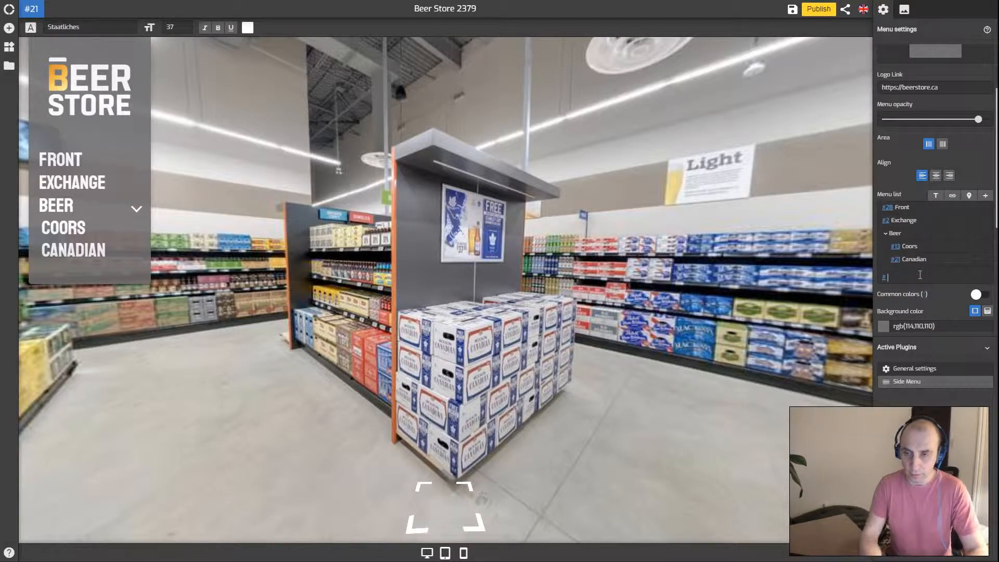
{"action": "type", "text": "We"}
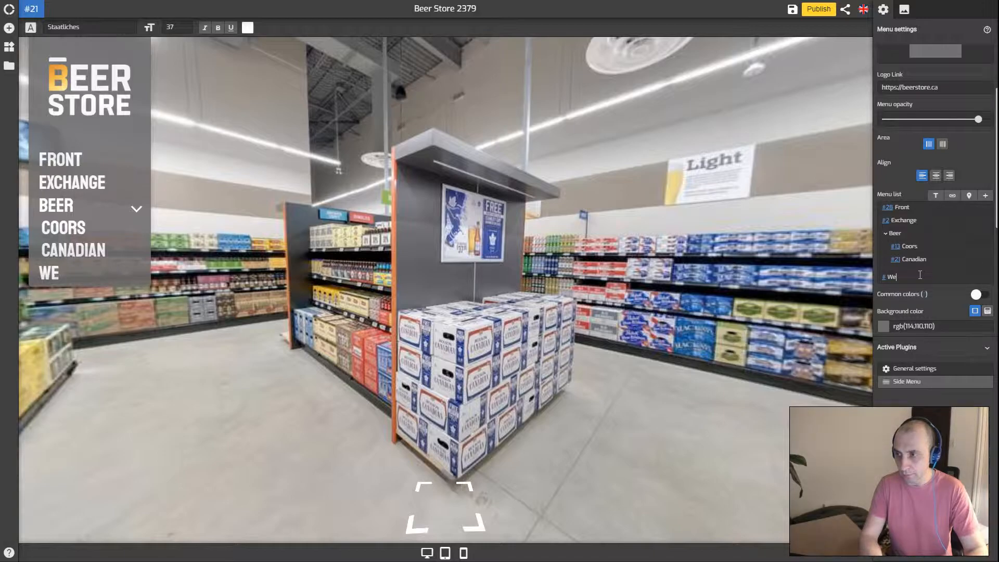
{"action": "type", "text": "bsite"}
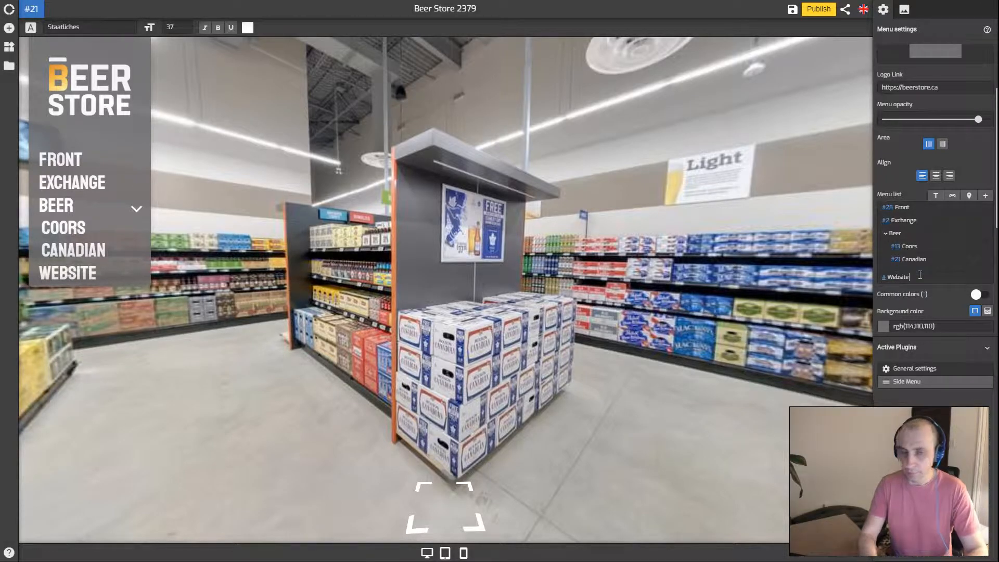
{"action": "left_click", "coordinate": [887, 277]}
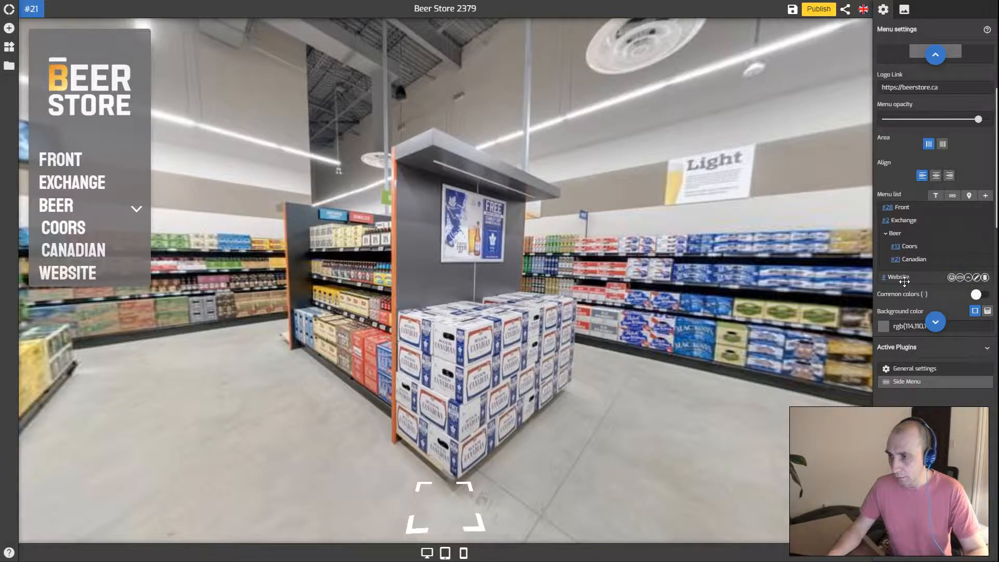
{"action": "left_click", "coordinate": [960, 279]}
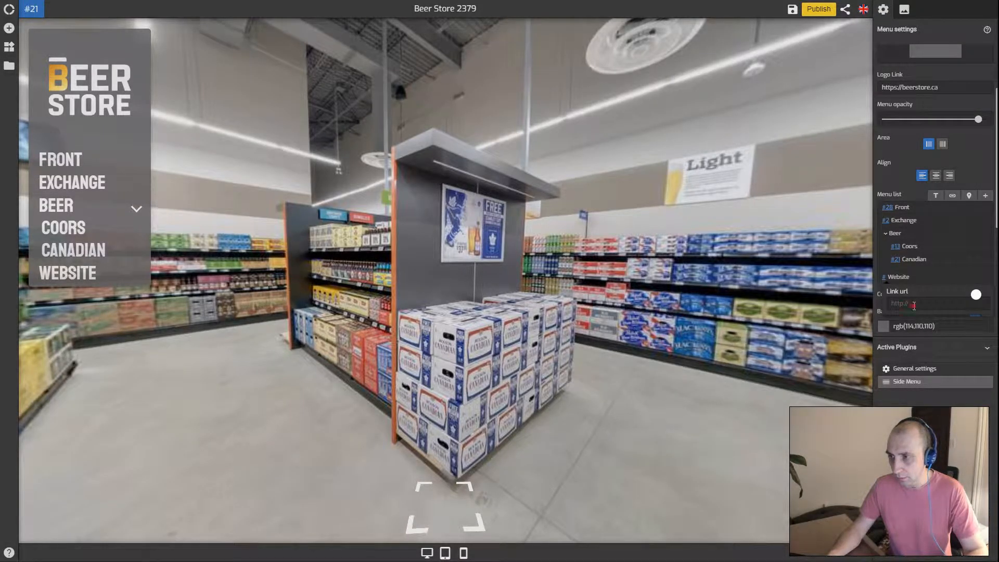
{"action": "type", "text": "https://beerstore"}
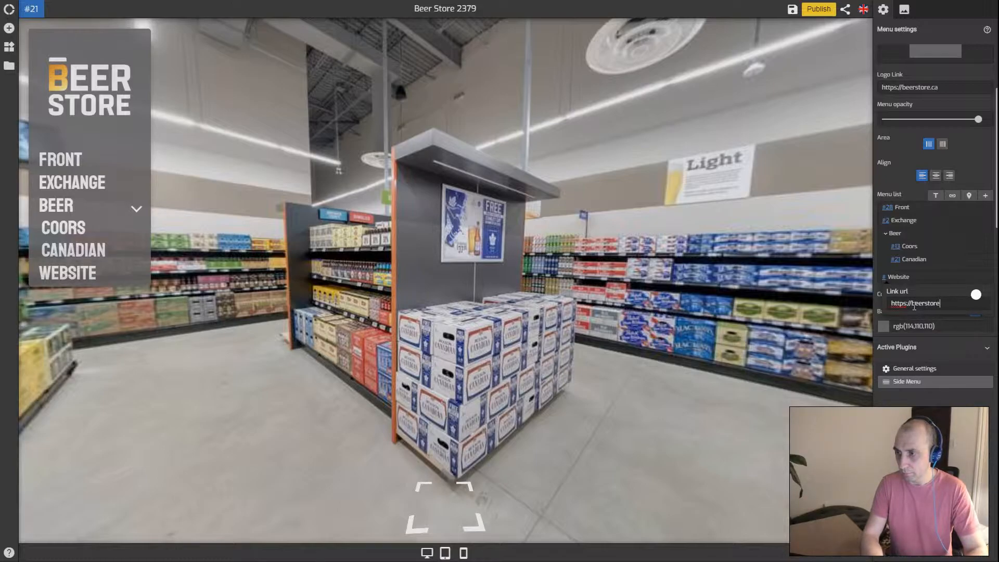
{"action": "type", "text": ".ca"}
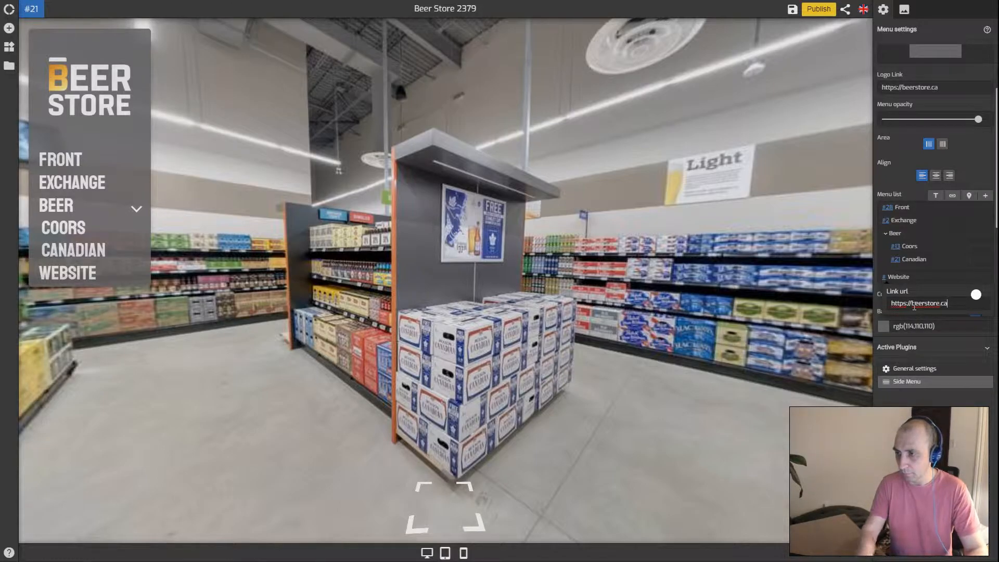
{"action": "left_click", "coordinate": [932, 289]}
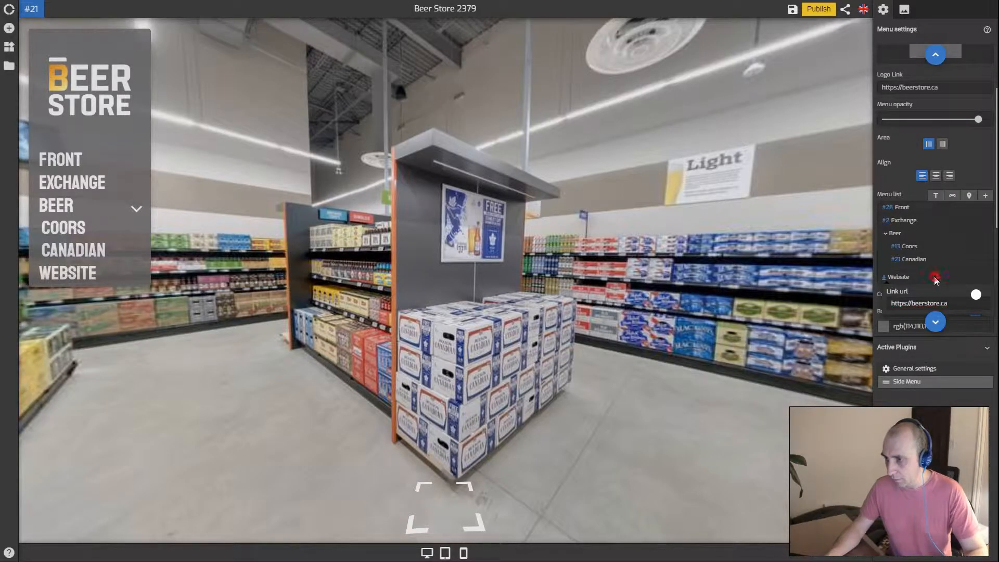
{"action": "left_click", "coordinate": [935, 277]}
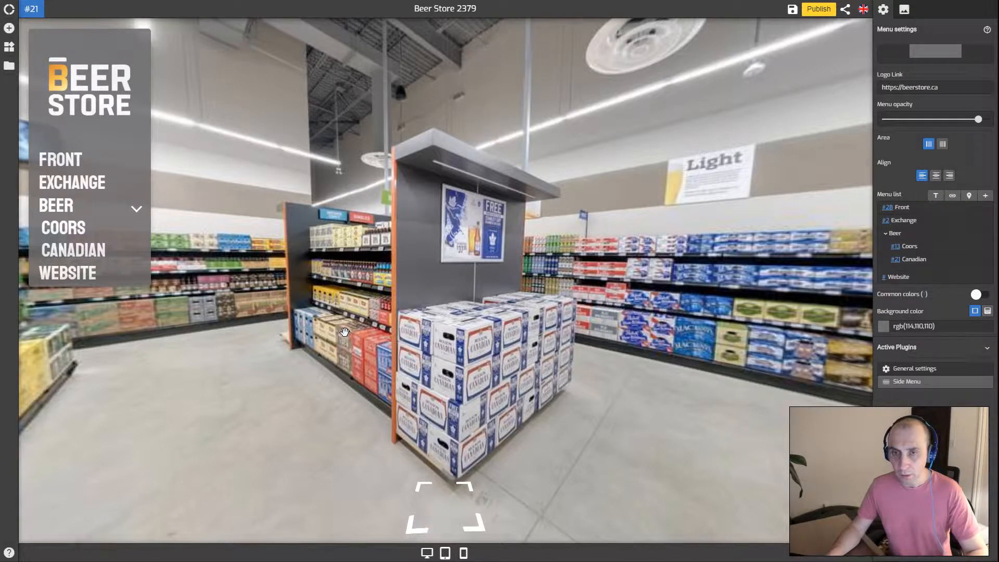
- Turn the view around and move to the stacked Sleeman cases in panorama #16
{"action": "left_click_drag", "start_coordinate": [349, 332], "coordinate": [446, 336]}
{"action": "left_click_drag", "start_coordinate": [343, 422], "coordinate": [434, 502]}
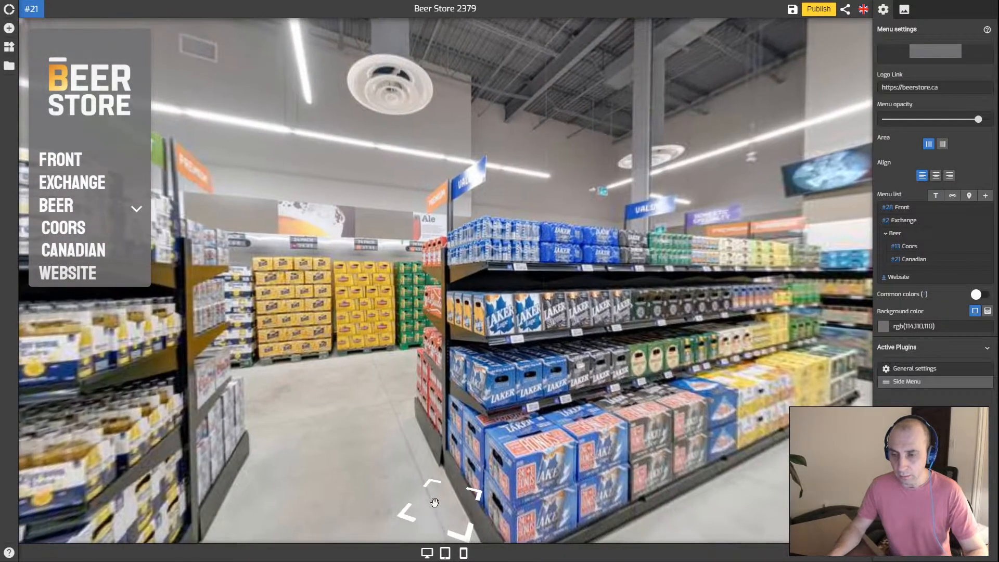
{"action": "left_click", "coordinate": [430, 487]}
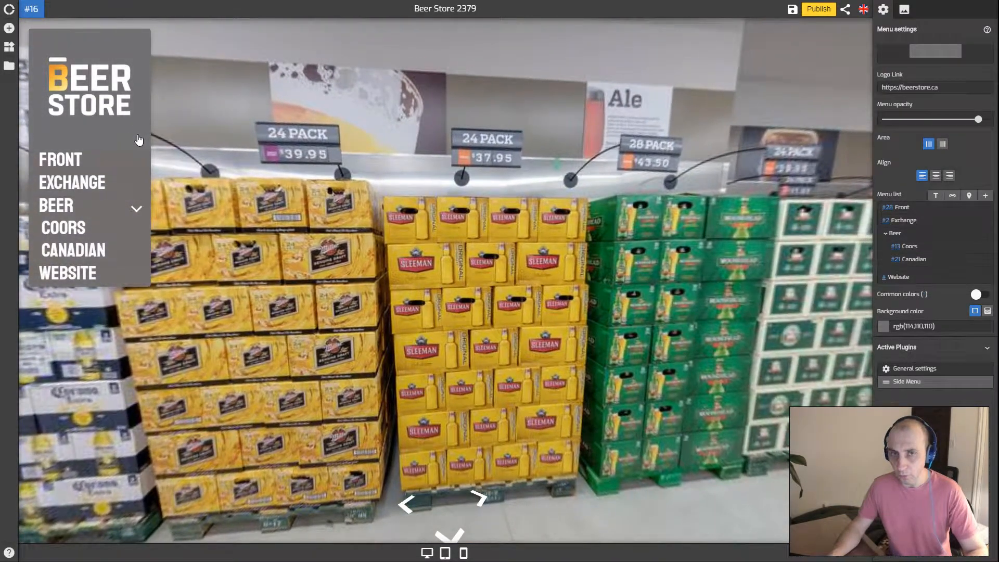
- Add a hotspot to panorama #16 on the Sleeman cases and title it Stelman
{"action": "left_click", "coordinate": [9, 27]}
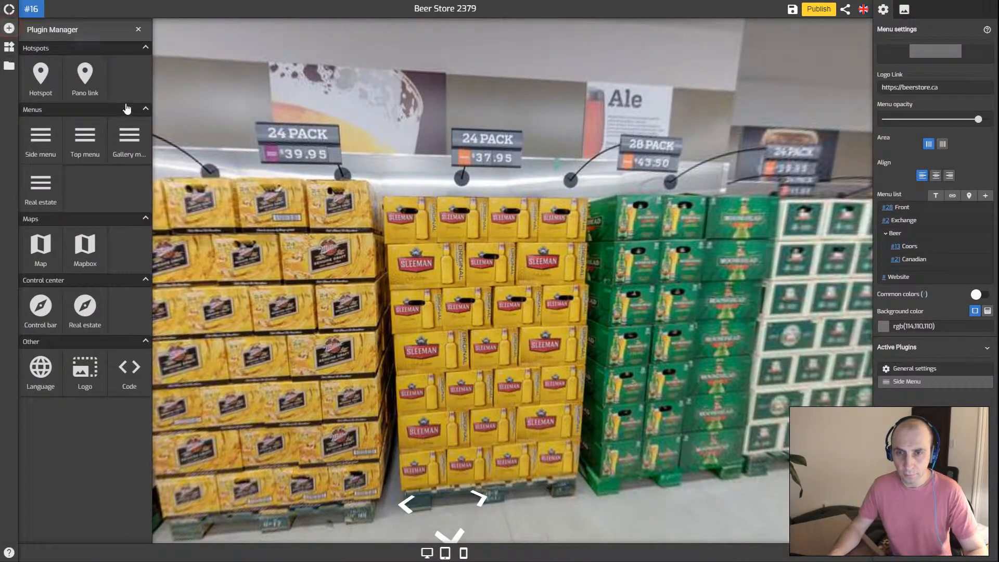
{"action": "left_click", "coordinate": [40, 75]}
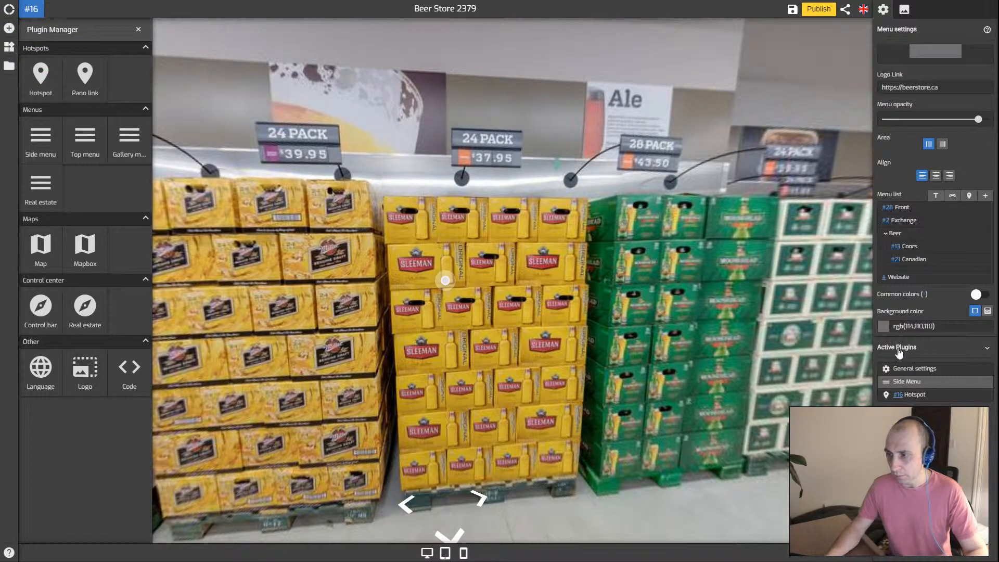
{"action": "left_click", "coordinate": [937, 395]}
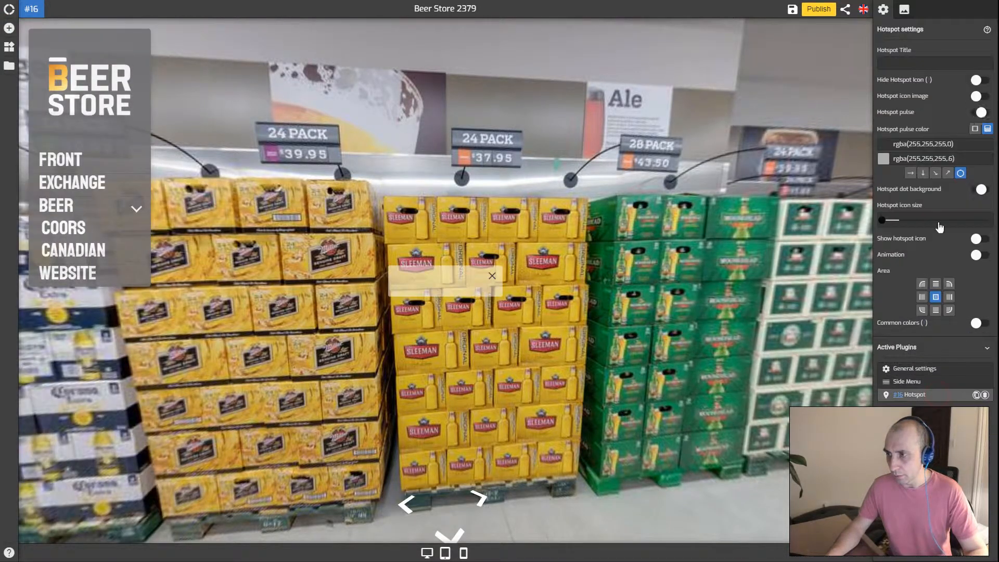
{"action": "left_click", "coordinate": [912, 63]}
{"action": "type", "text": "Stelman"}
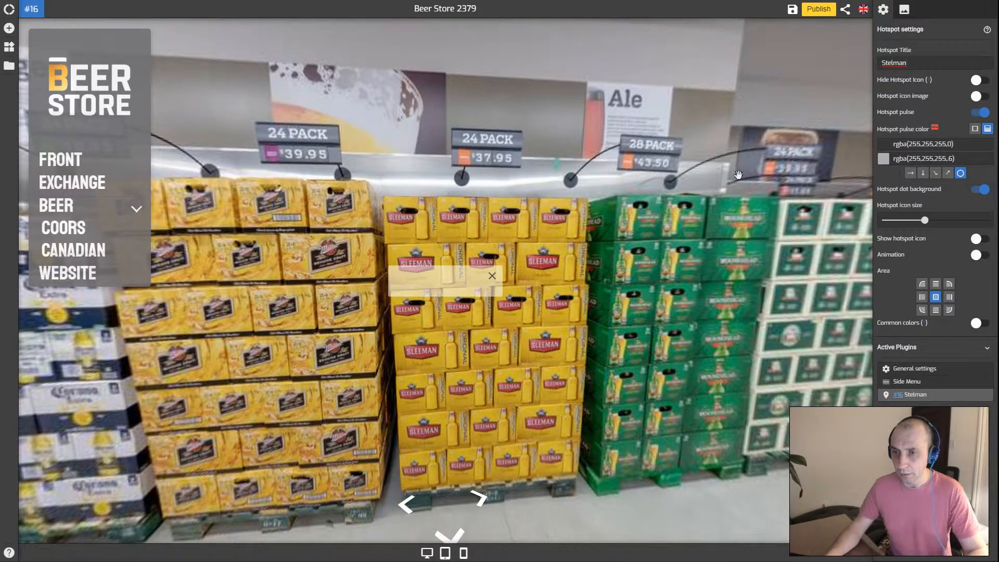
- Add a hotspot link to the Stelman hotspot of panorama #16 at the end of the side menu list
{"action": "left_click", "coordinate": [922, 384]}
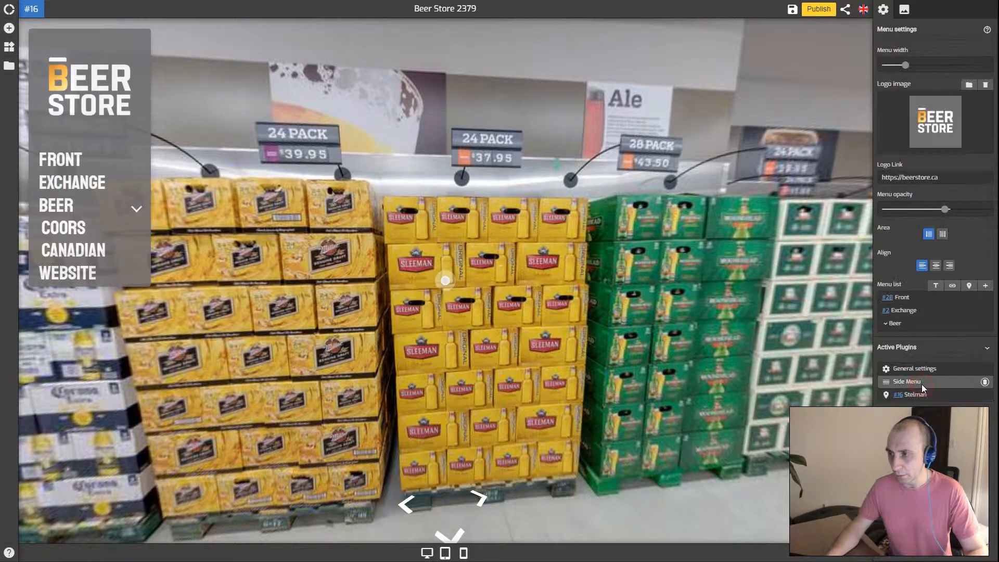
{"action": "scroll", "coordinate": [935, 273], "scroll_direction": "down", "scroll_amount": 3}
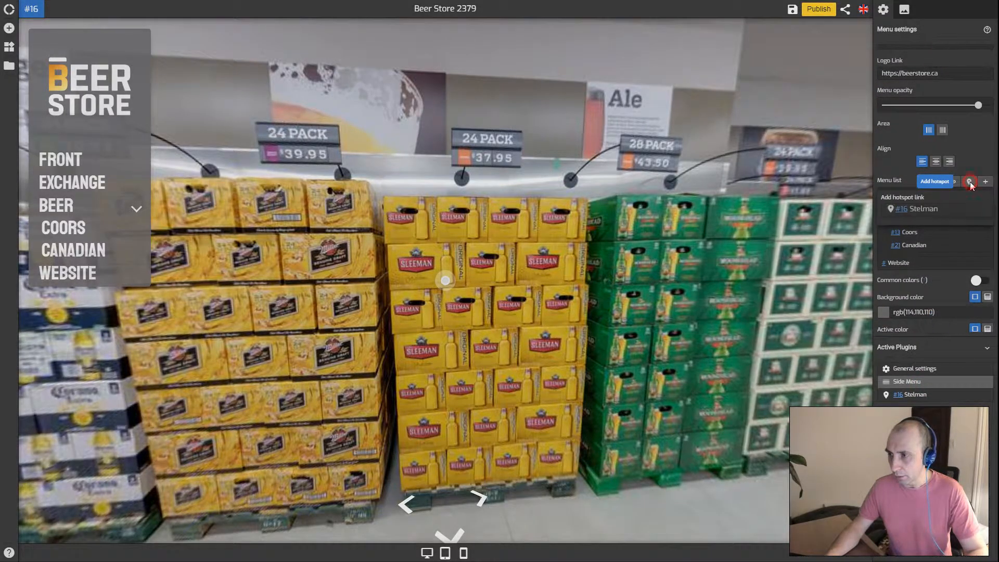
{"action": "left_click", "coordinate": [969, 184]}
{"action": "left_click", "coordinate": [924, 210]}
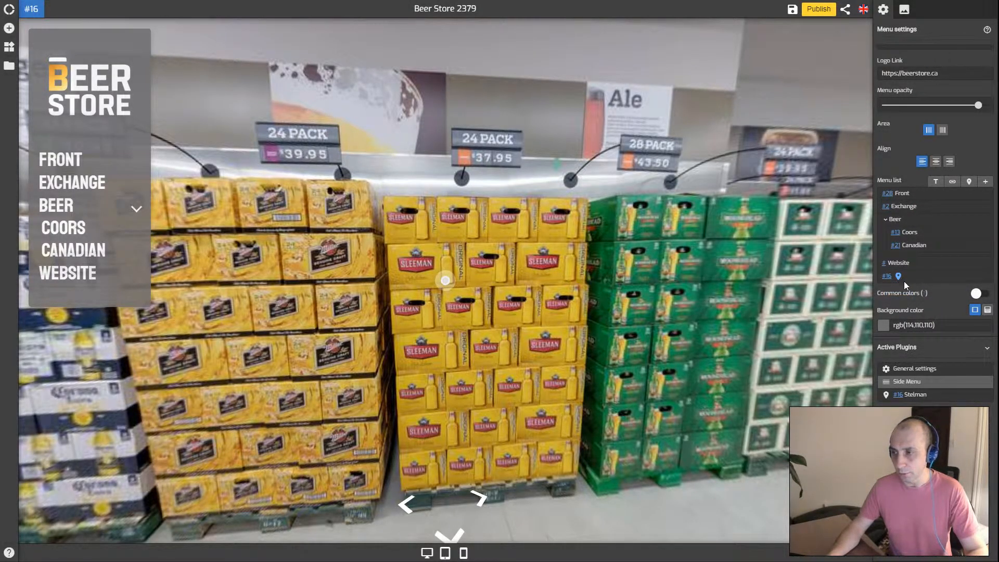
- Go to the Front panorama through the side menu and name the new hotspot entry in the menu list Stelman
{"action": "left_click", "coordinate": [71, 165]}
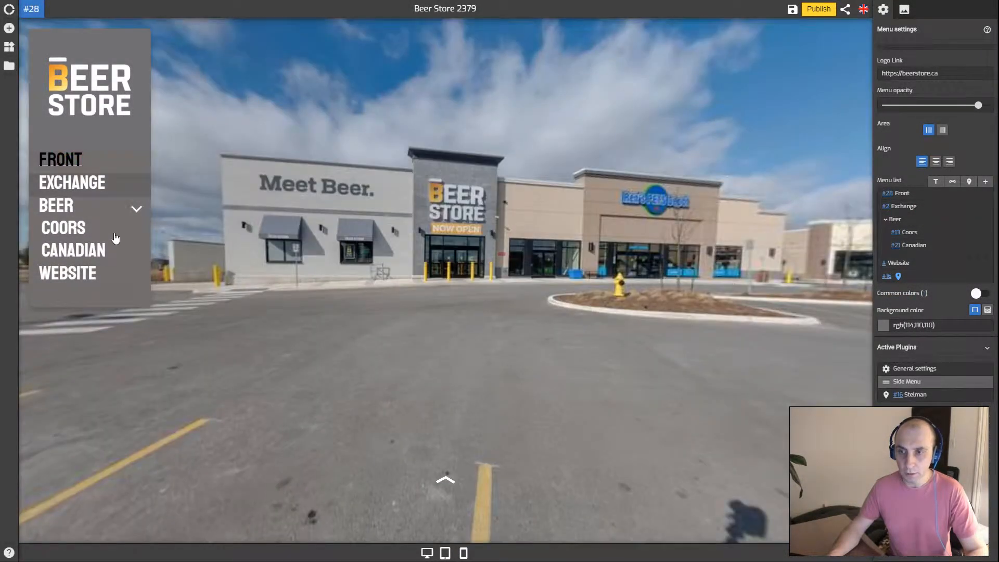
{"action": "left_click", "coordinate": [81, 279]}
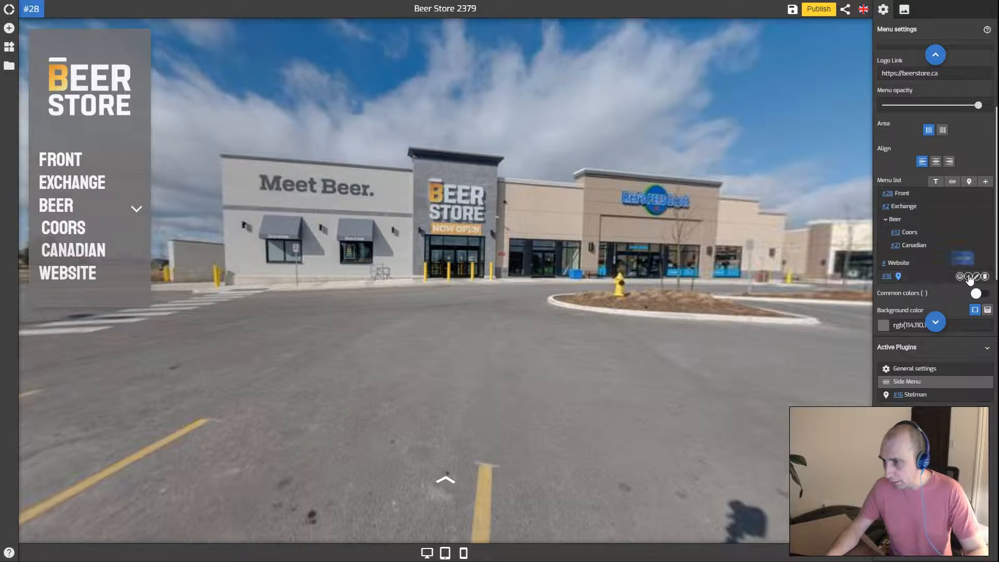
{"action": "left_click", "coordinate": [919, 277]}
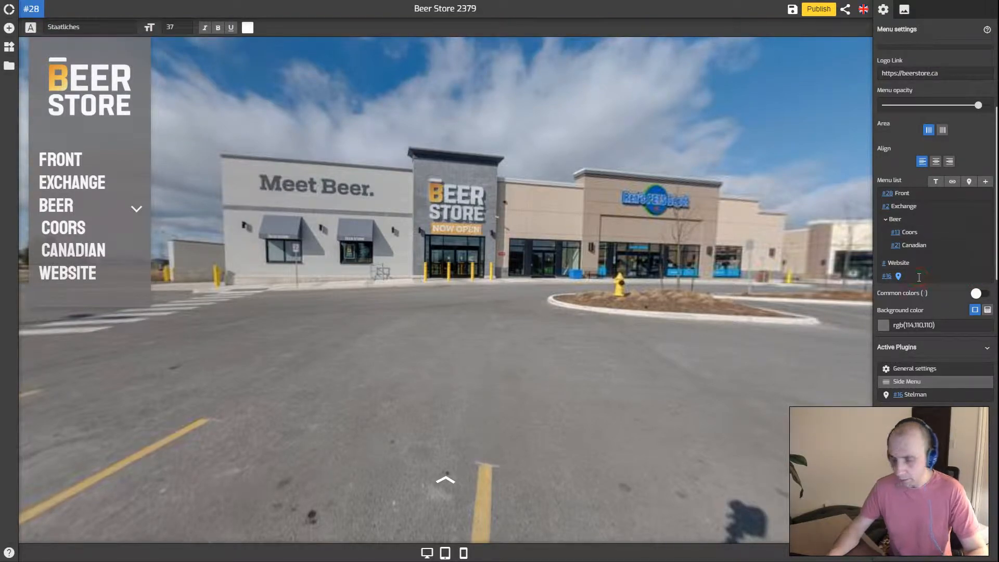
{"action": "type", "text": "Stelman"}
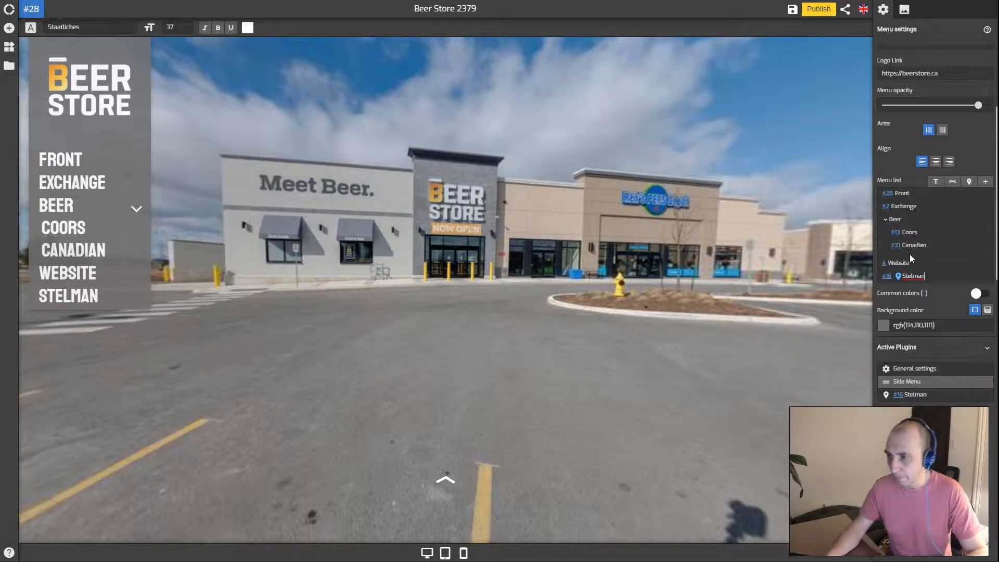
{"action": "left_click", "coordinate": [923, 264]}
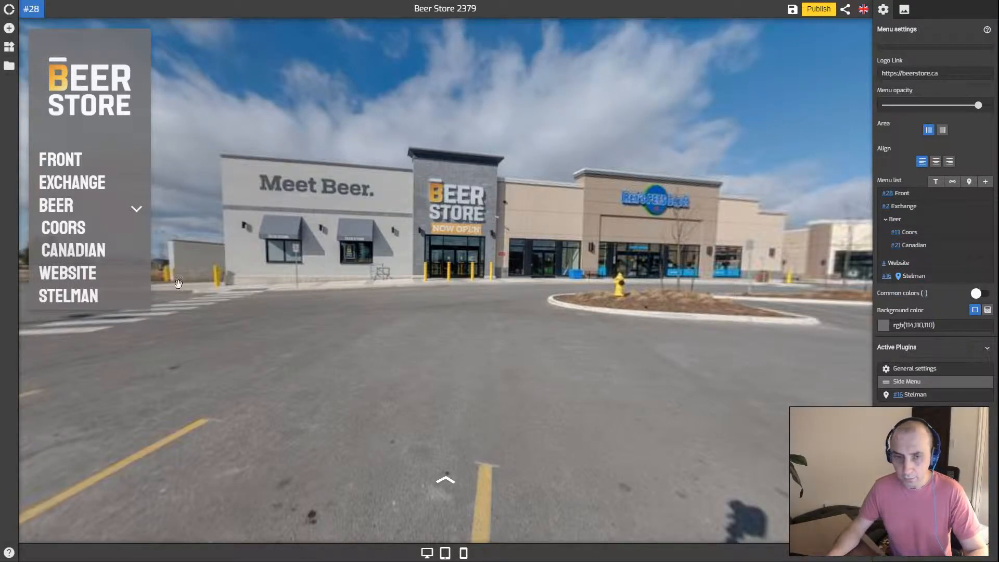
- Test the side menu by following the Stelman hotspot entry and the Coors panorama entry
{"action": "left_click", "coordinate": [94, 303]}
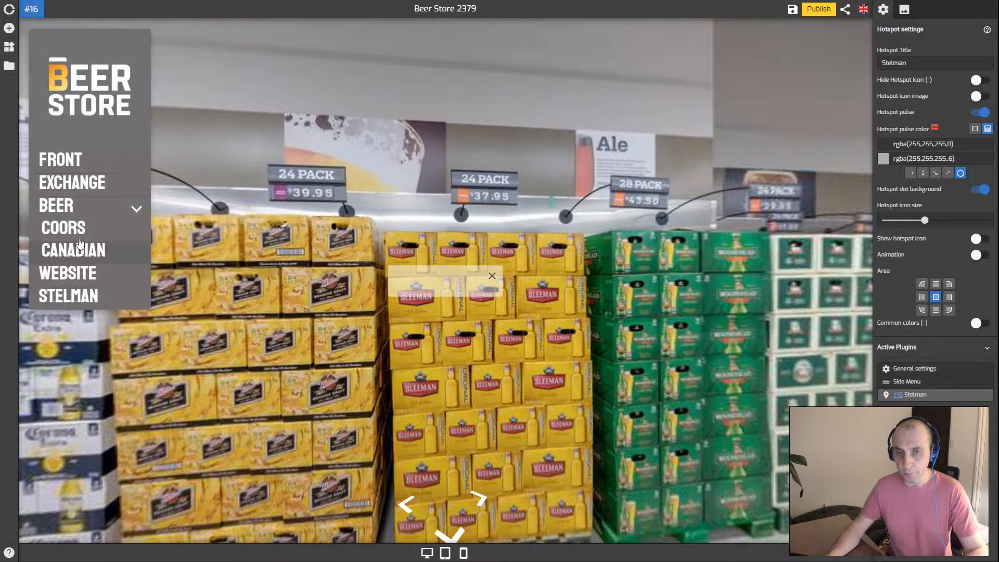
{"action": "left_click", "coordinate": [61, 252]}
{"action": "left_click", "coordinate": [67, 229]}
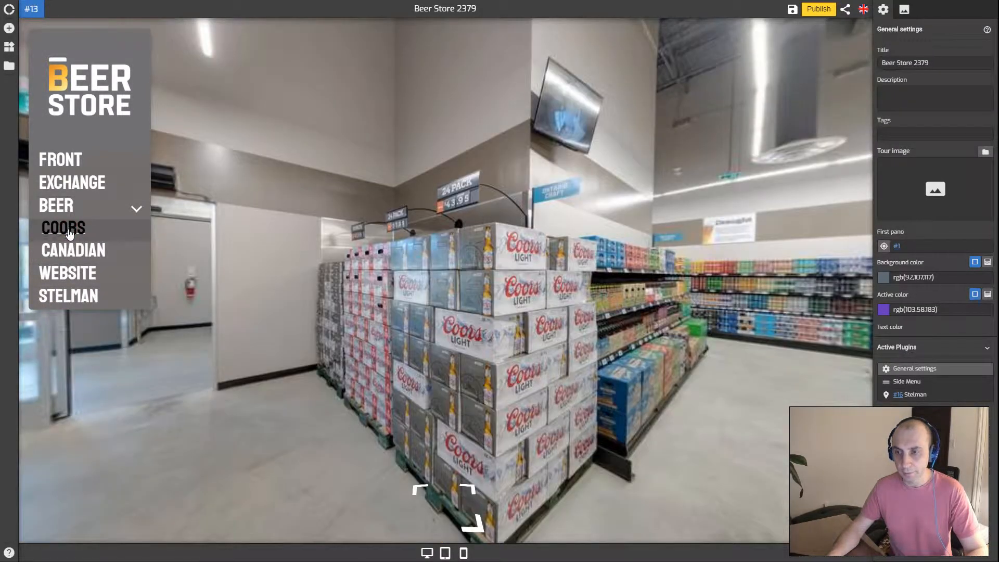
- Review the Side Menu settings, including the menu list, its add and entry controls, the opacity and the colors
{"action": "scroll", "coordinate": [954, 263], "scroll_direction": "down", "scroll_amount": 1}
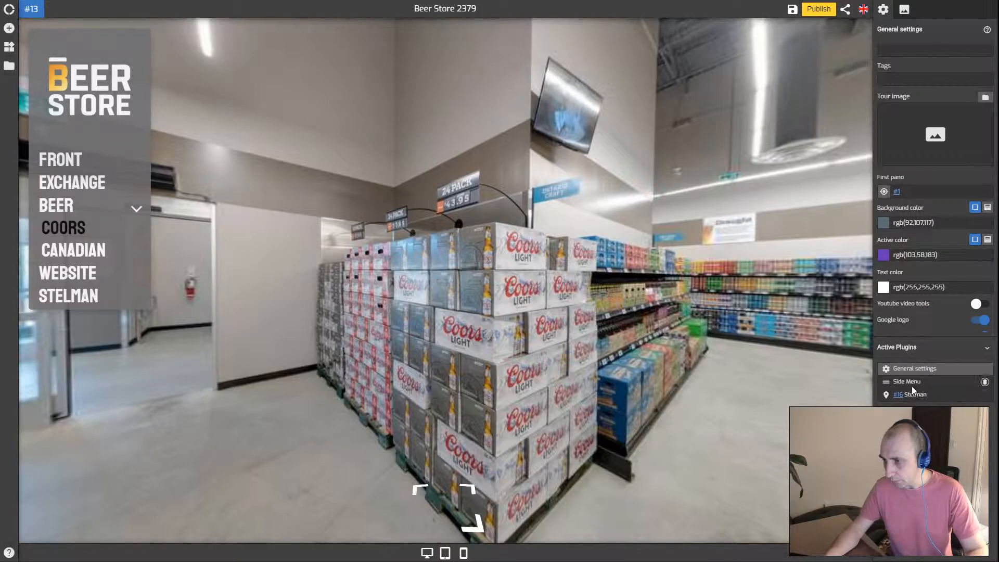
{"action": "left_click", "coordinate": [911, 384]}
{"action": "scroll", "coordinate": [947, 238], "scroll_direction": "down", "scroll_amount": 2}
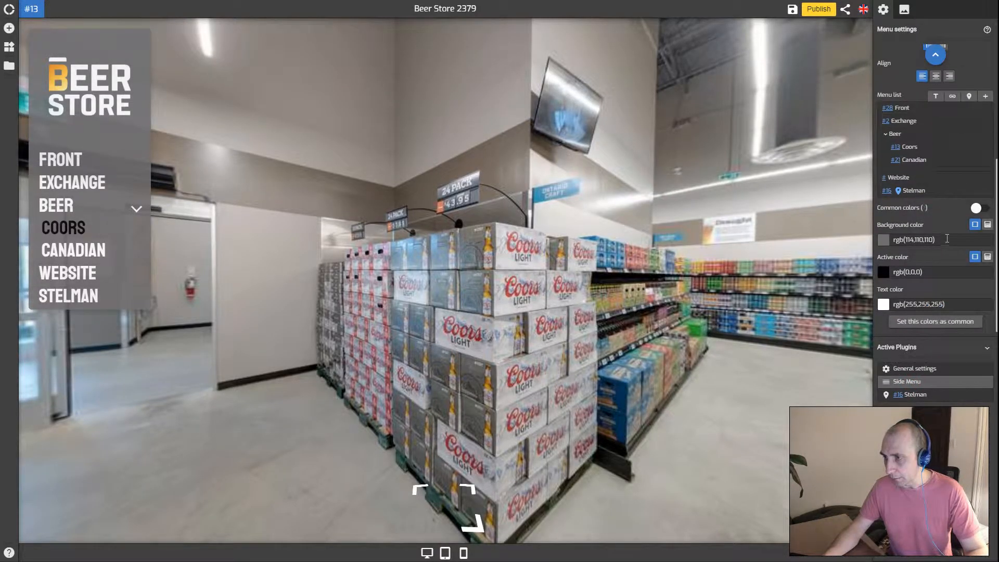
{"action": "scroll", "coordinate": [946, 237], "scroll_direction": "up", "scroll_amount": 1}
{"action": "scroll", "coordinate": [944, 239], "scroll_direction": "down", "scroll_amount": 1}
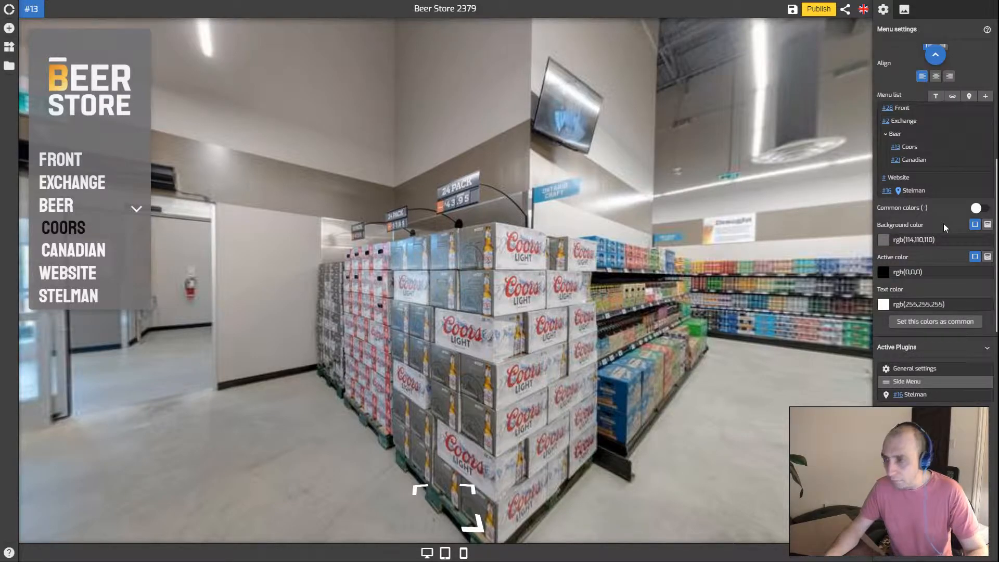
{"action": "scroll", "coordinate": [943, 224], "scroll_direction": "up", "scroll_amount": 1}
{"action": "scroll", "coordinate": [944, 222], "scroll_direction": "up", "scroll_amount": 1}
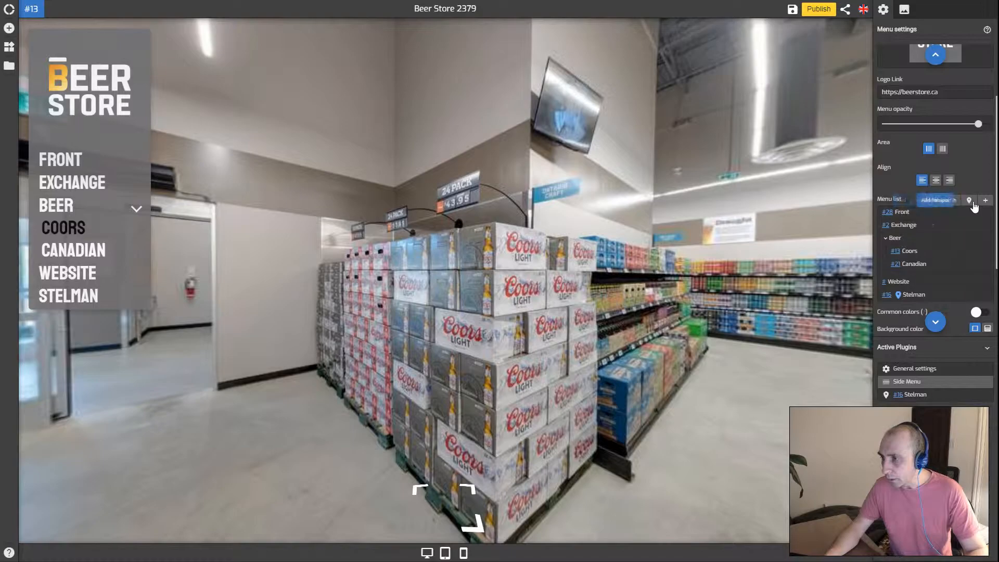
{"action": "scroll", "coordinate": [936, 208], "scroll_direction": "down", "scroll_amount": 1}
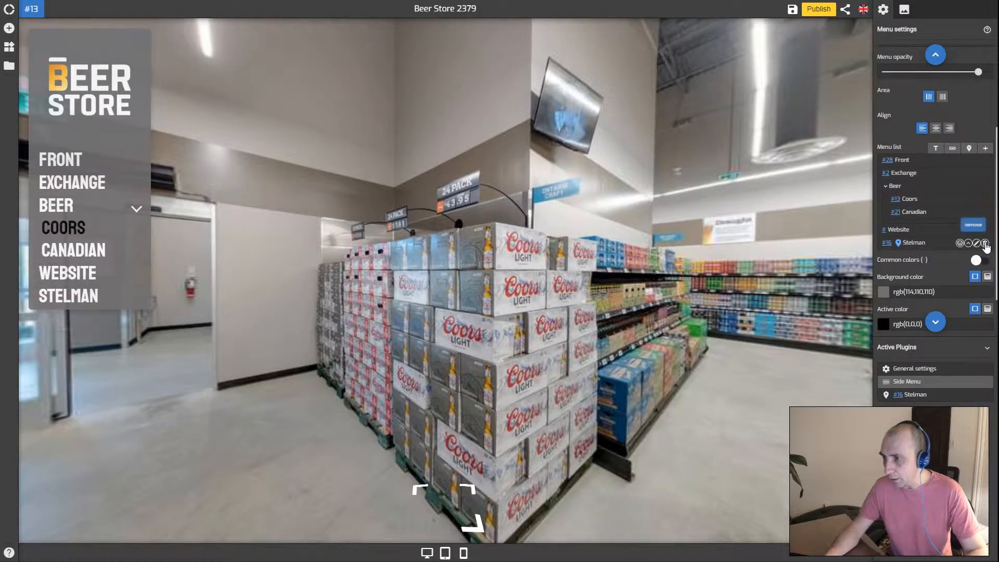
{"action": "scroll", "coordinate": [960, 244], "scroll_direction": "up", "scroll_amount": 1}
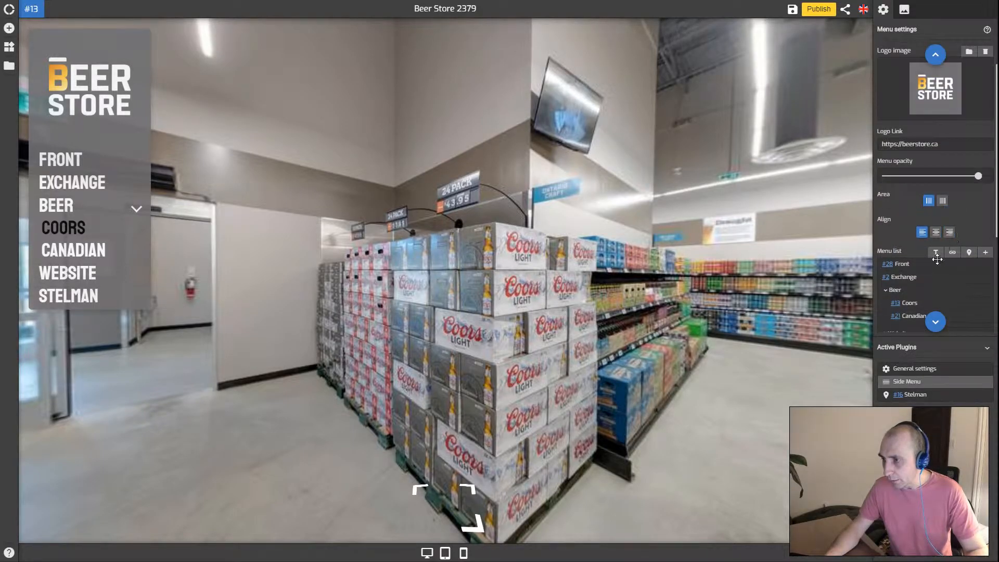
{"action": "scroll", "coordinate": [962, 232], "scroll_direction": "down", "scroll_amount": 1}
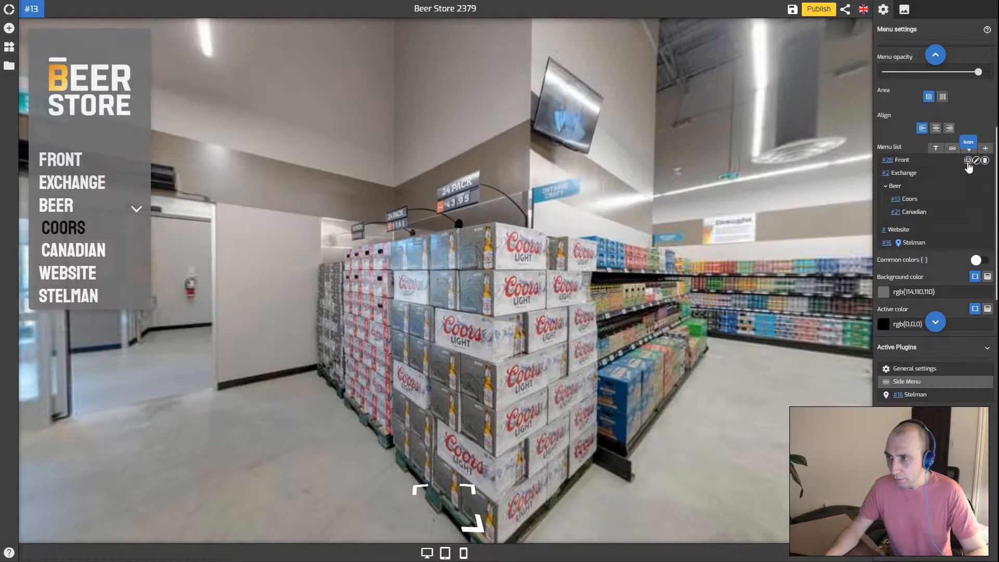
- Give the Front menu entry the solid building icon, found by searching the icons for "bu"
{"action": "left_click", "coordinate": [969, 161]}
{"action": "left_click", "coordinate": [912, 187]}
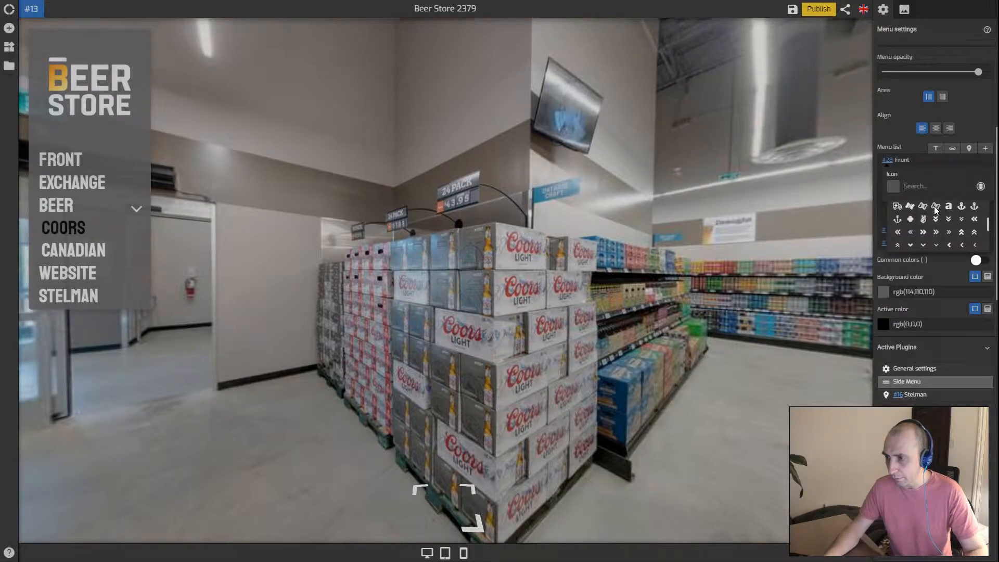
{"action": "left_click", "coordinate": [919, 186]}
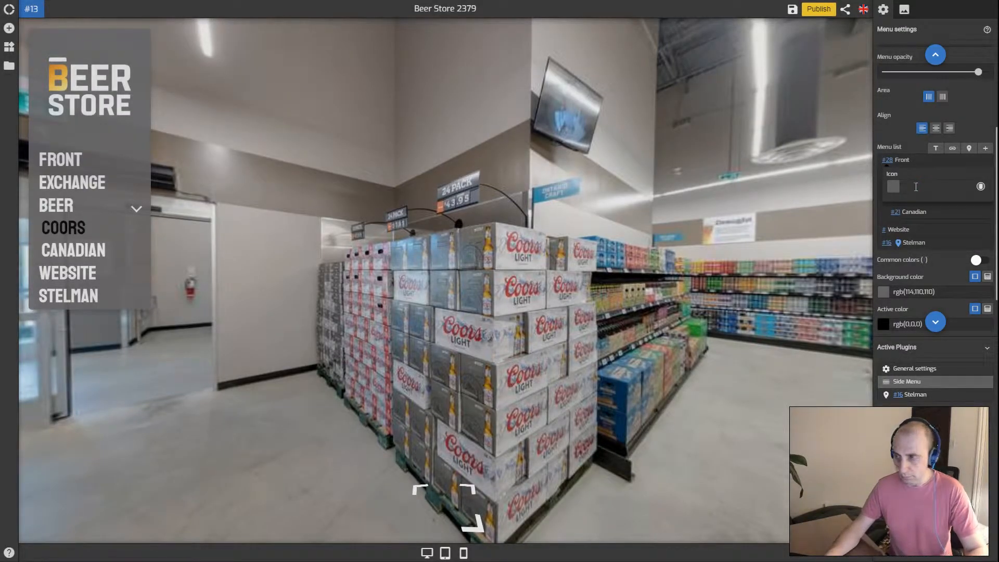
{"action": "left_click", "coordinate": [916, 187]}
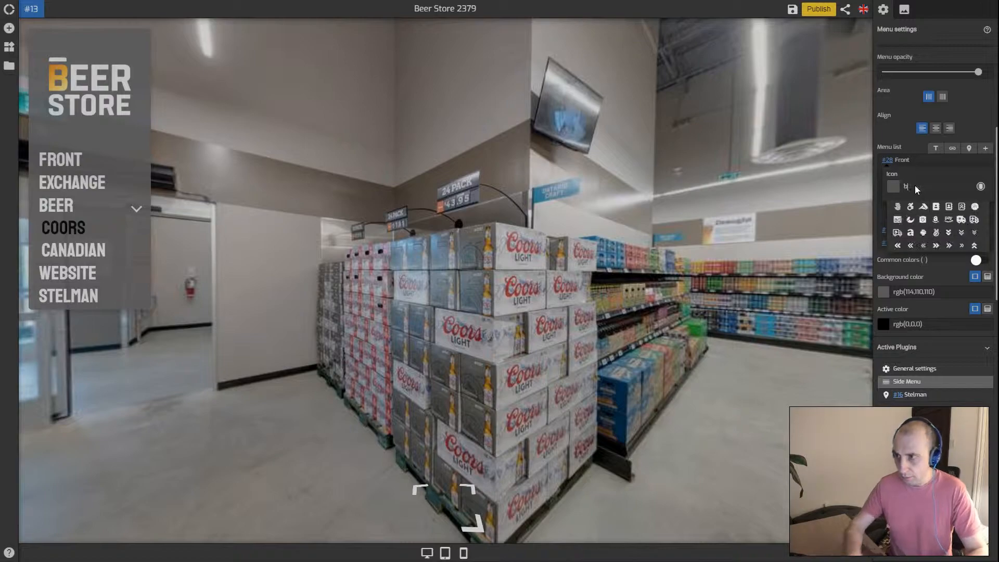
{"action": "type", "text": "bu"}
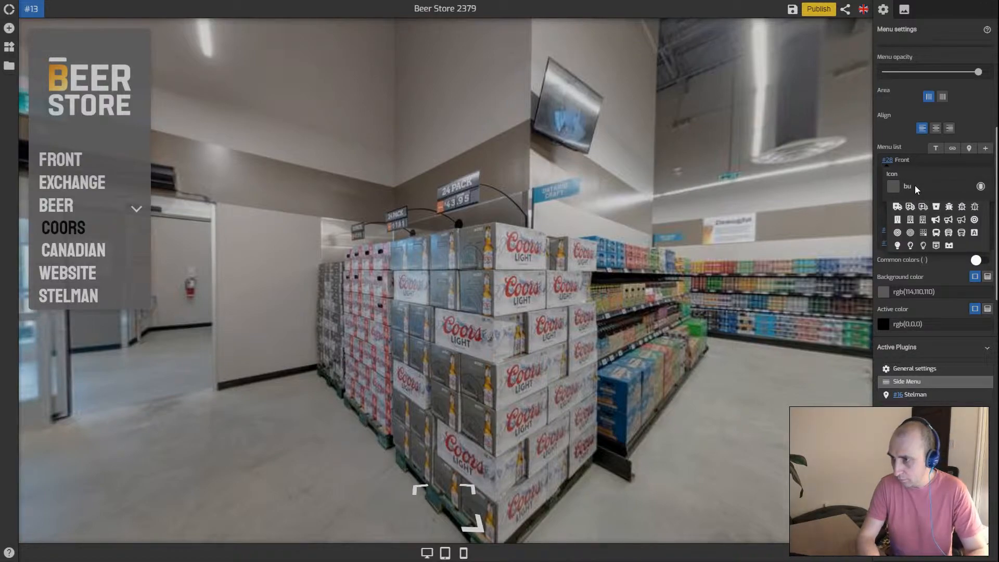
{"action": "left_click", "coordinate": [897, 219]}
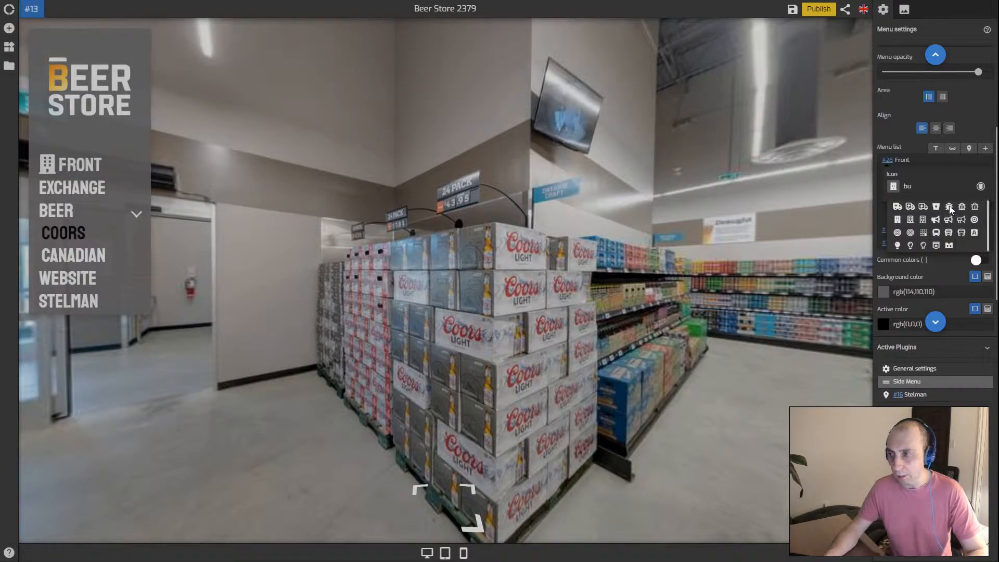
{"action": "left_click", "coordinate": [928, 176]}
{"action": "left_click", "coordinate": [936, 208]}
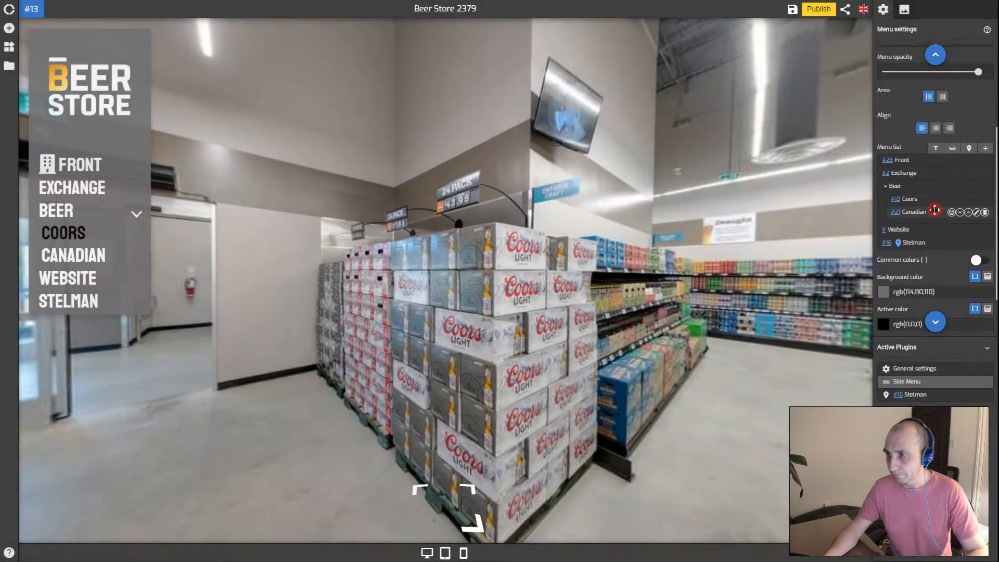
- Remove the Website entry from the side menu list
{"action": "scroll", "coordinate": [963, 213], "scroll_direction": "up", "scroll_amount": 1}
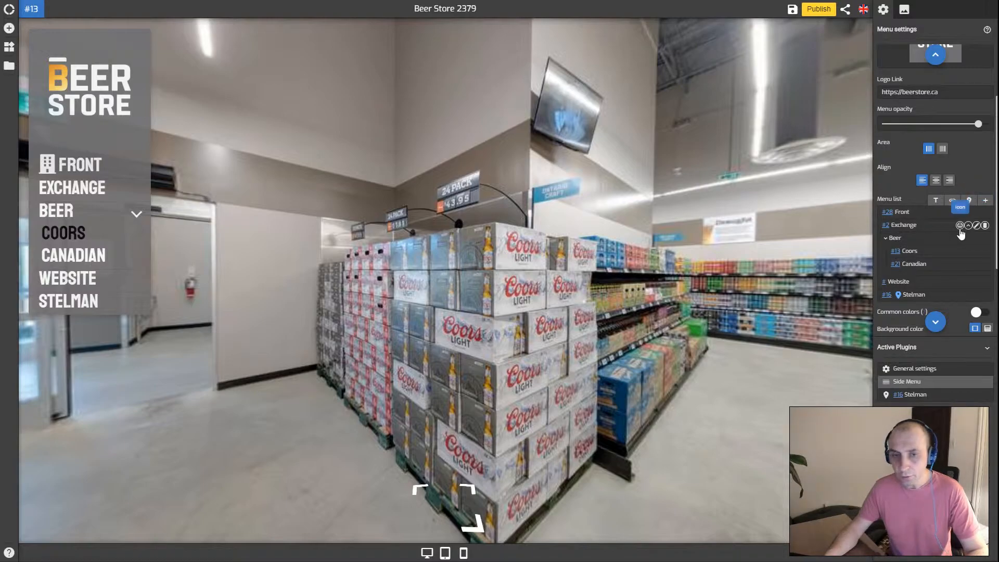
{"action": "scroll", "coordinate": [973, 218], "scroll_direction": "down", "scroll_amount": 1}
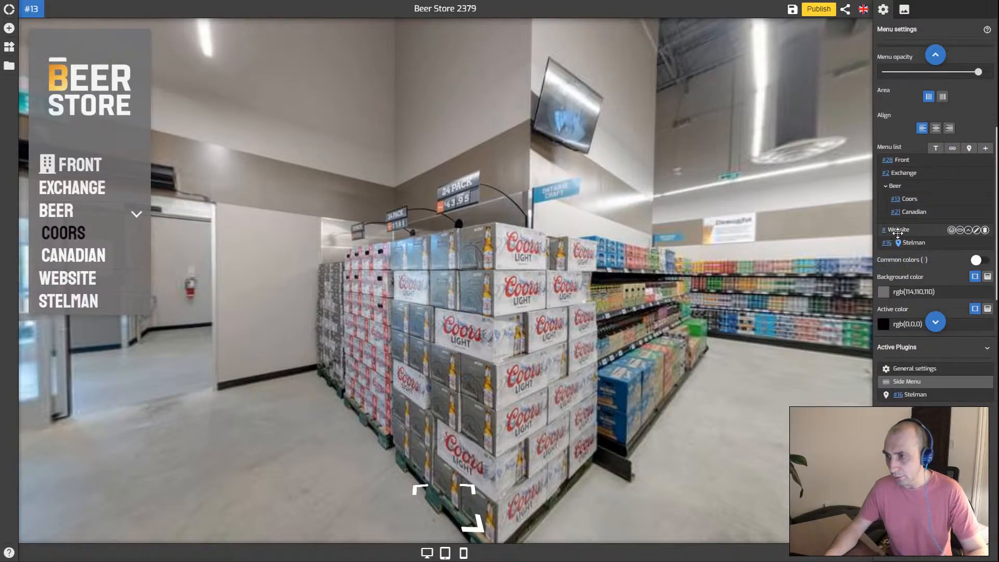
{"action": "left_click", "coordinate": [984, 230]}
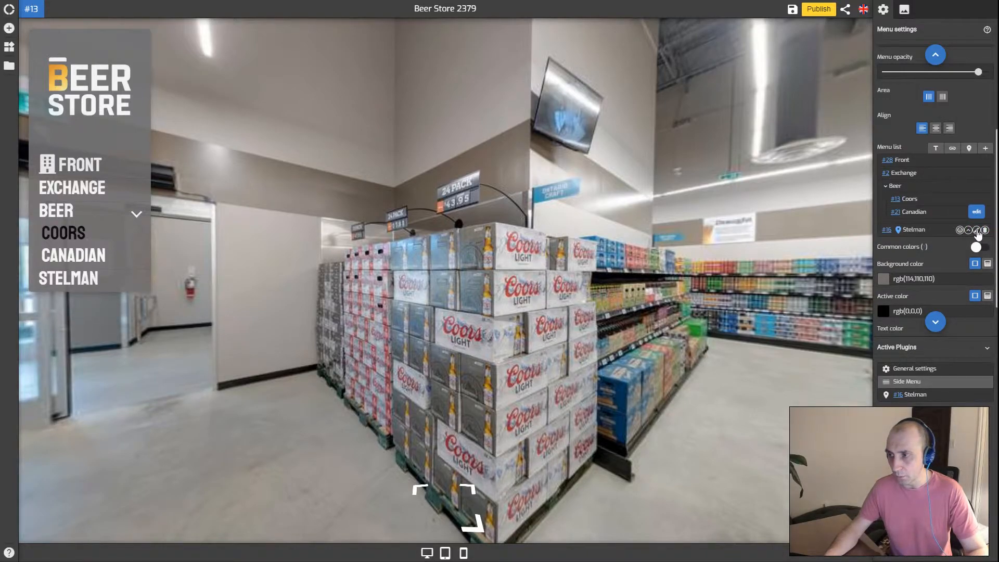
- Follow the Stelman menu entry to its hotspot and rename that entry in the menu list as Steelman
{"action": "left_click", "coordinate": [977, 230]}
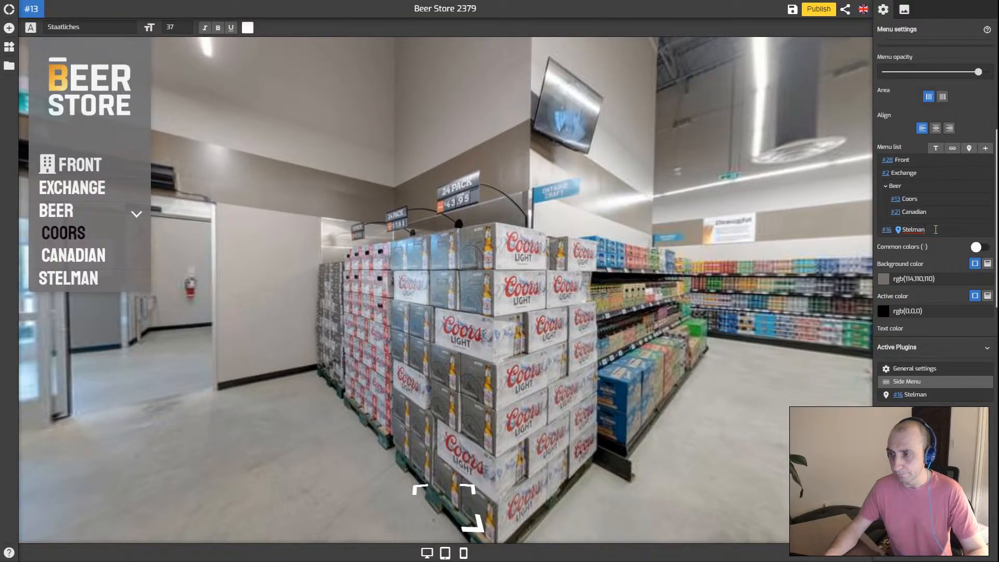
{"action": "left_click", "coordinate": [83, 280]}
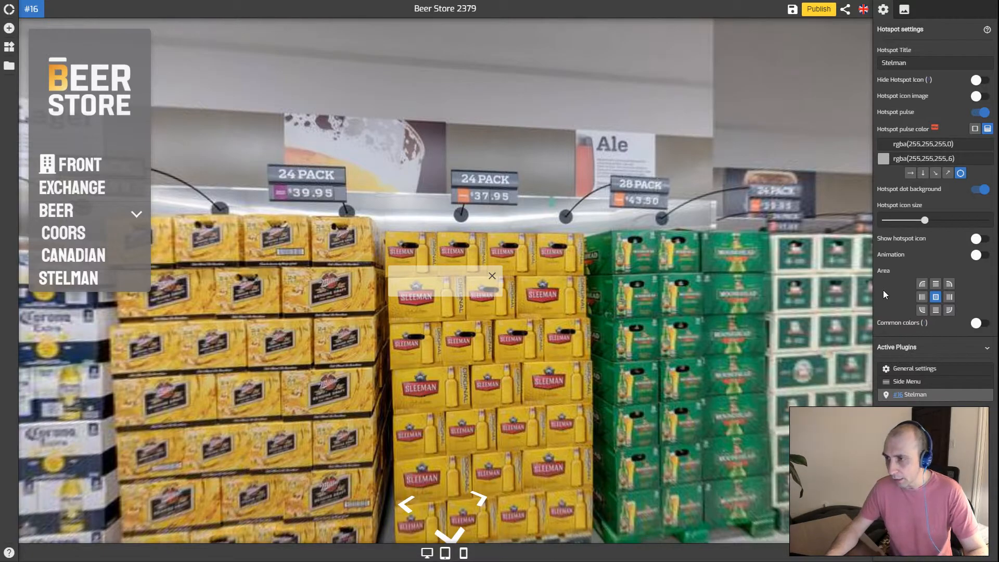
{"action": "left_click", "coordinate": [932, 382]}
{"action": "scroll", "coordinate": [966, 252], "scroll_direction": "down", "scroll_amount": 3}
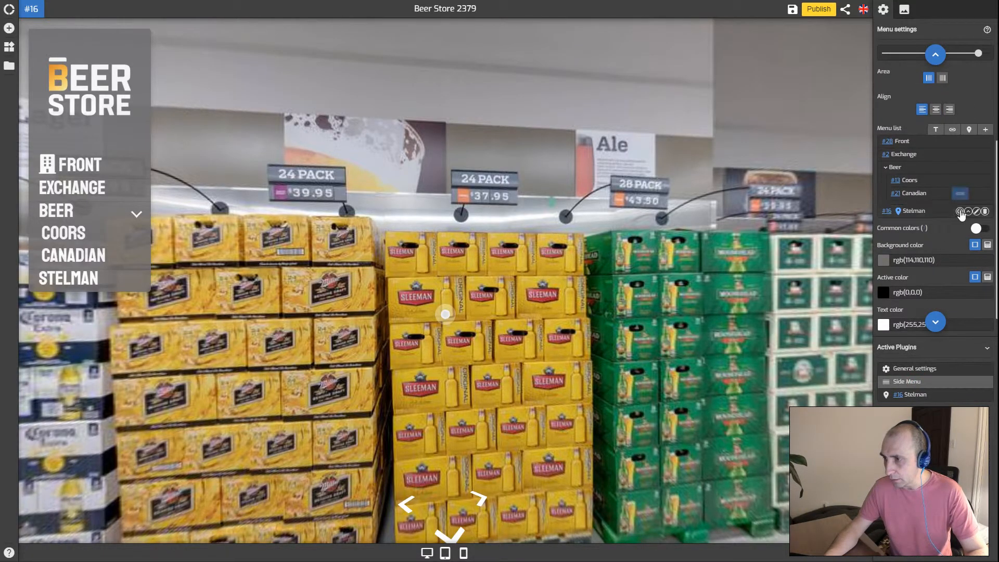
{"action": "left_click", "coordinate": [976, 211]}
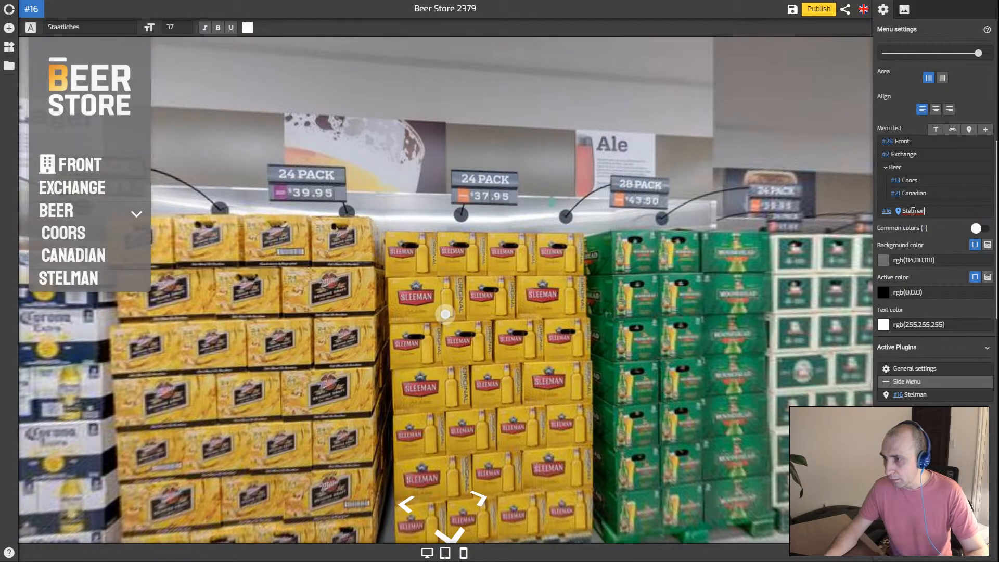
{"action": "type", "text": "e"}
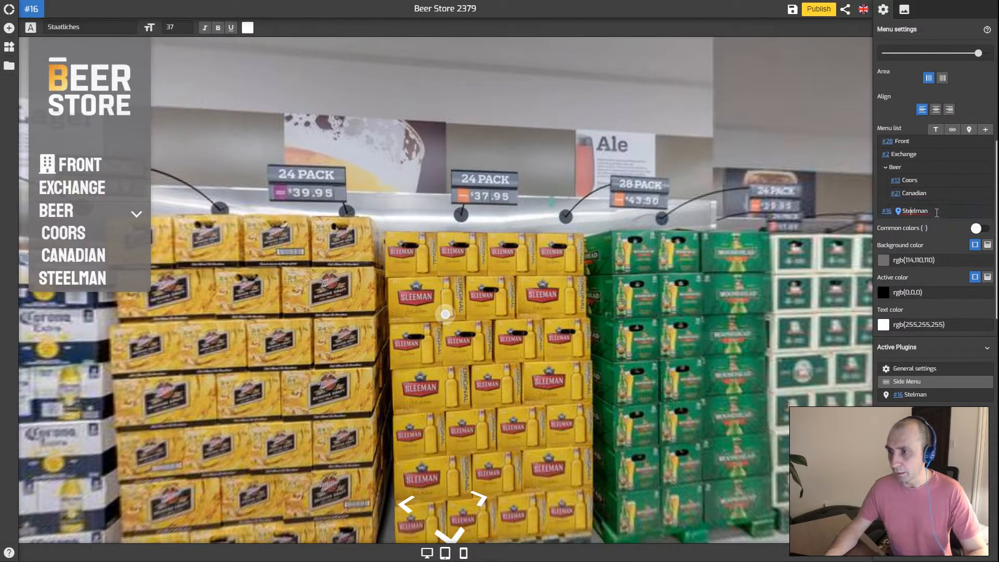
{"action": "left_click", "coordinate": [936, 212]}
{"action": "left_click", "coordinate": [934, 197]}
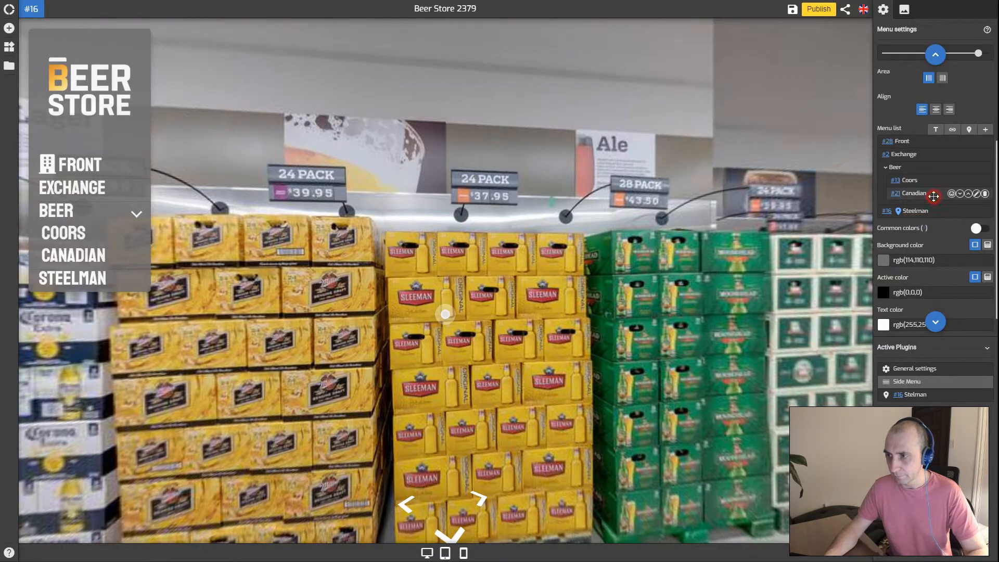
{"action": "scroll", "coordinate": [932, 199], "scroll_direction": "up", "scroll_amount": 3}
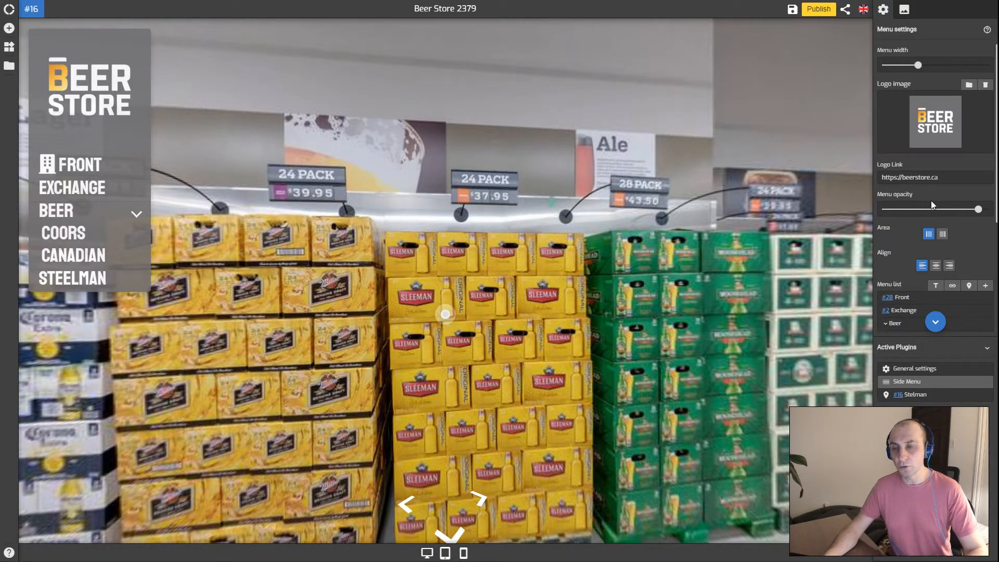
{"action": "scroll", "coordinate": [930, 201], "scroll_direction": "down", "scroll_amount": 3}
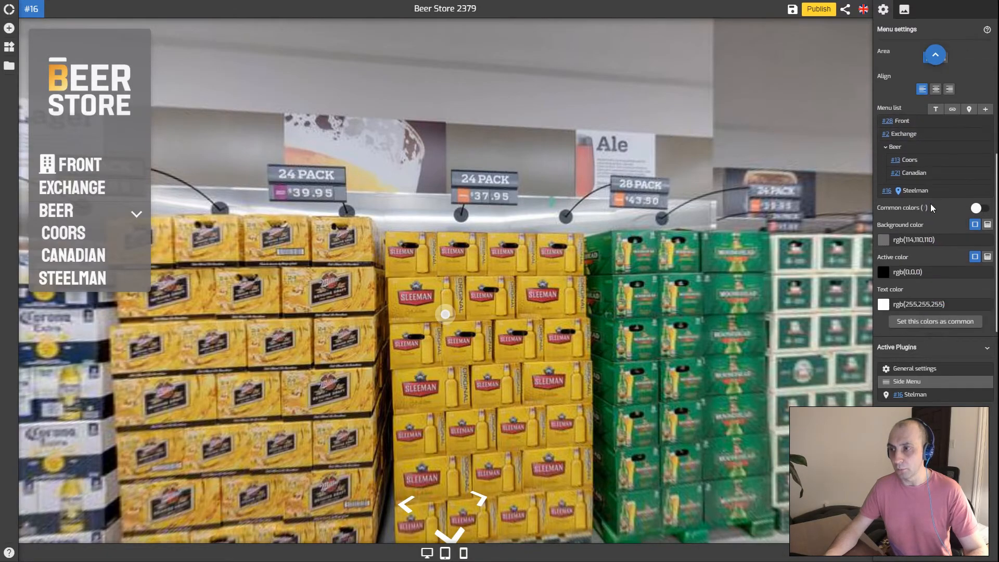